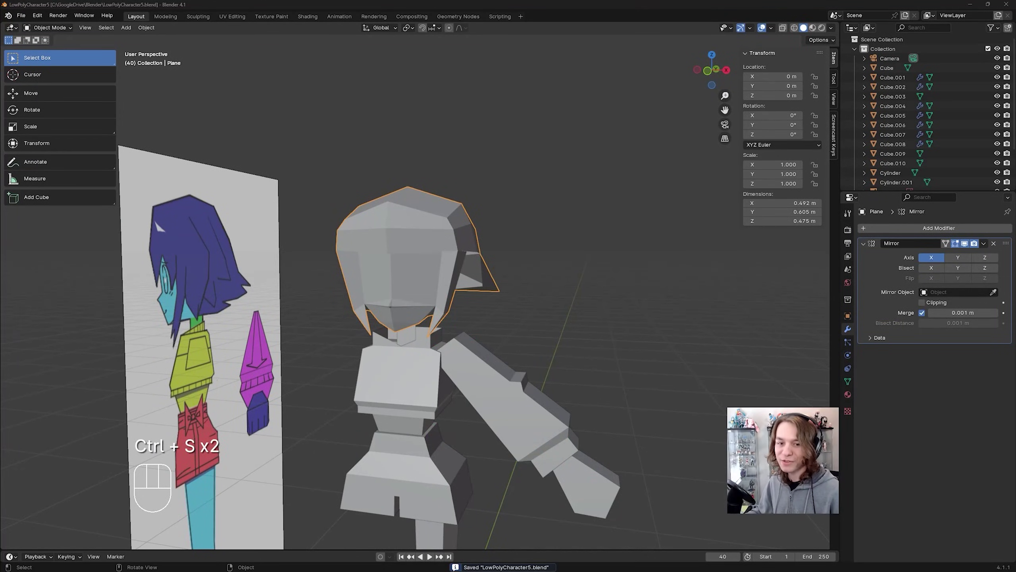
- Select the hair mesh and examine its long back spikes against the side reference drawing from several angles
middle_click_drag(547, 266, 449, 287)
scroll(502, 283, "up", 3)
left_click(497, 230)
scroll(449, 288, "down", 3)
left_click(449, 288)
scroll(436, 260, "up", 3)
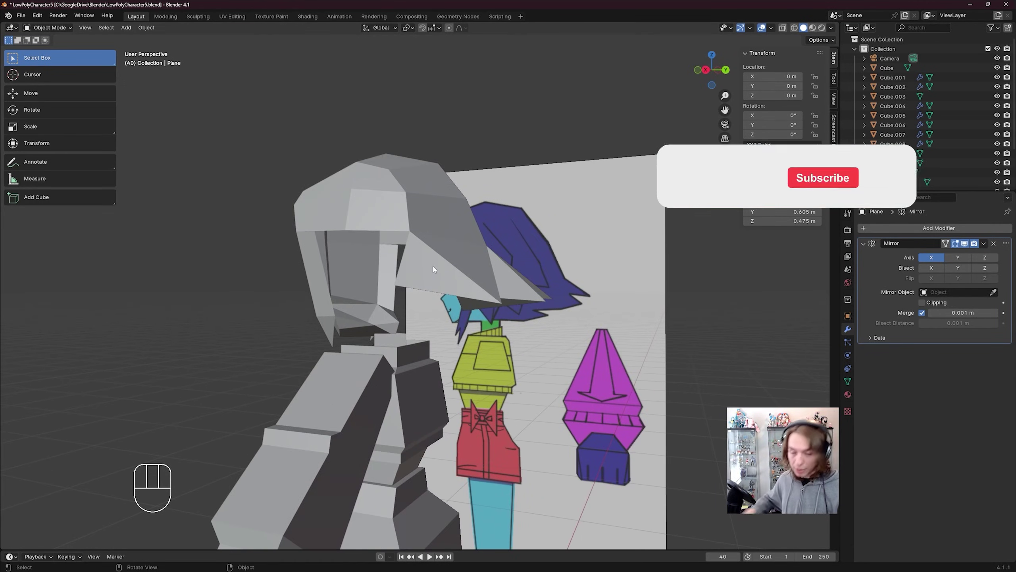
left_click(404, 176)
middle_click_drag(404, 176, 422, 245)
scroll(422, 245, "down", 4)
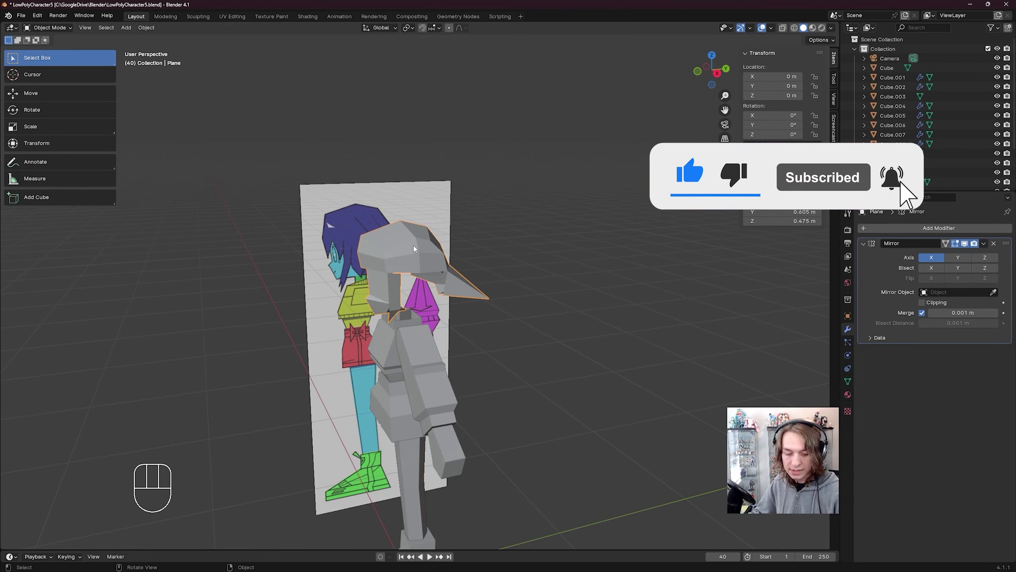
- Toggle local view on the hair object to look at it in isolation, and return to the full scene
key("slash")
key("slash")
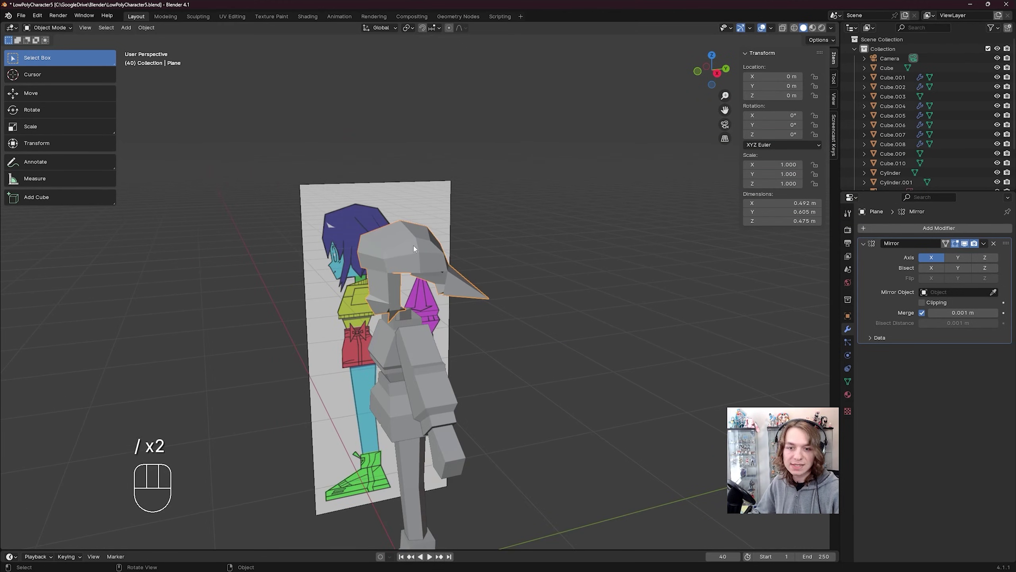
key("slash")
key("slash")
key("slash")
key("slash")
key("slash")
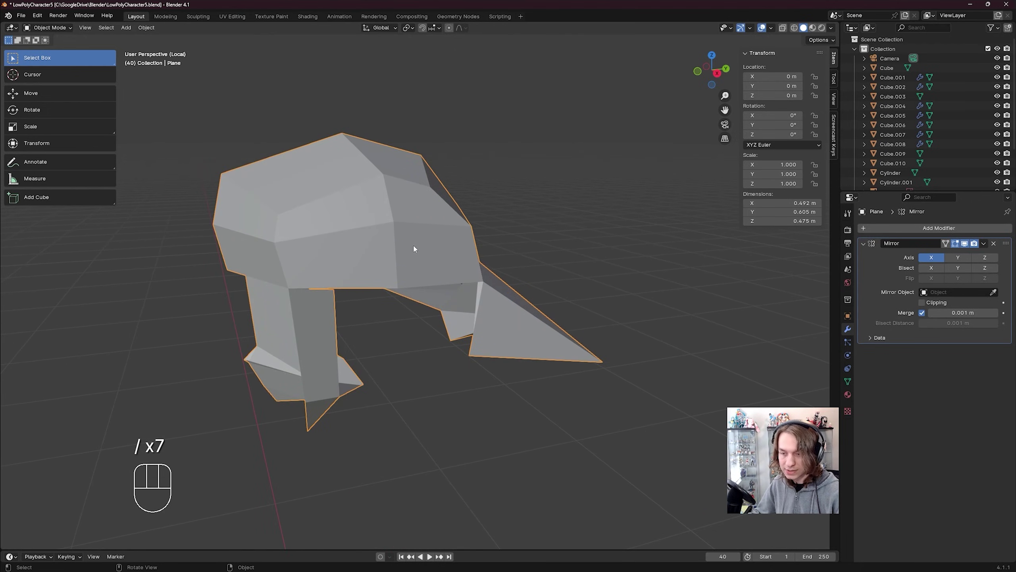
key("slash")
key("slash")
key("slash")
key("slash")
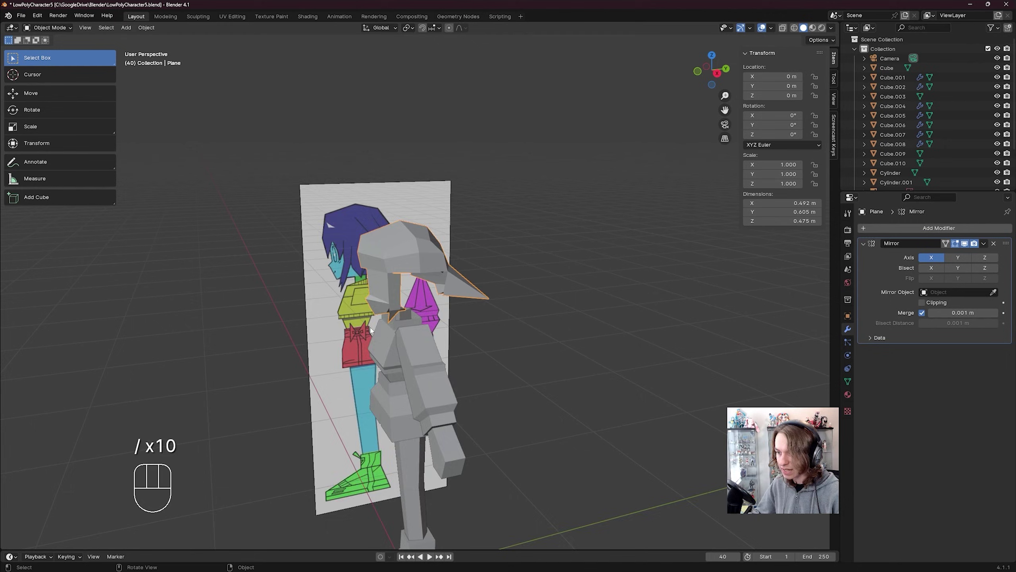
key("slash")
key("slash")
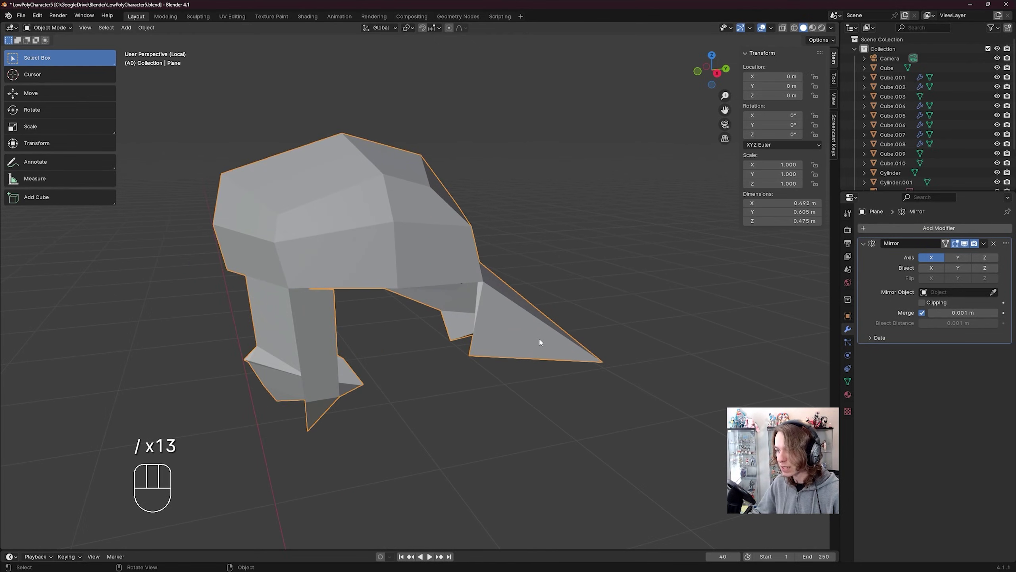
middle_click_drag(428, 273, 418, 316)
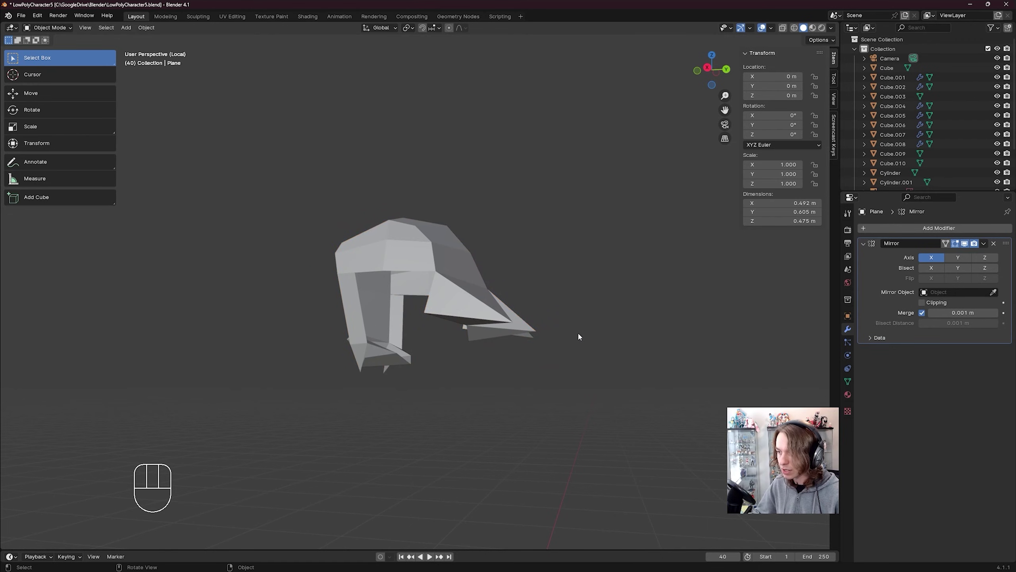
key("slash")
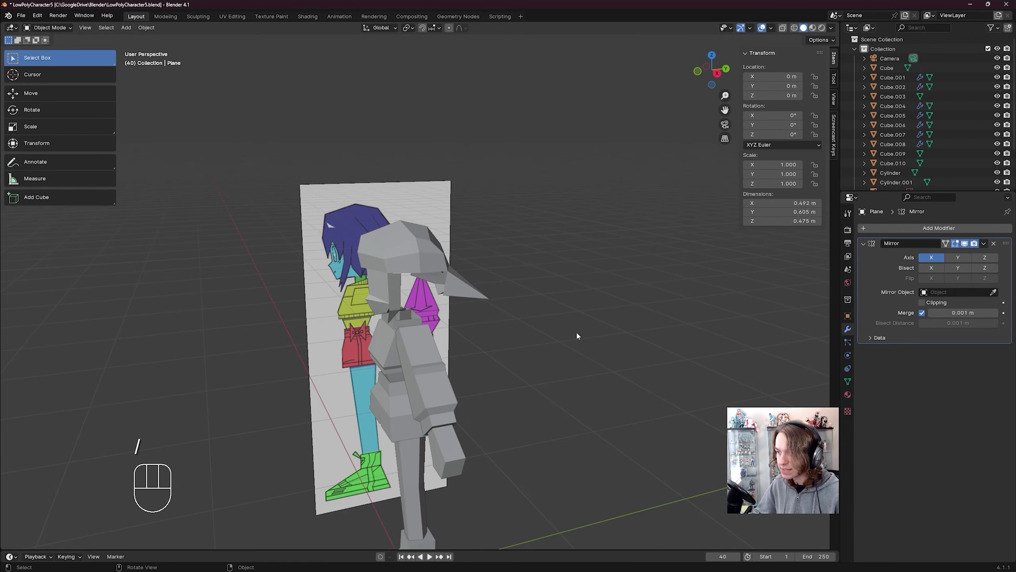
- Isolate the hair object in local view, look at it from below, and switch to Edit Mode
left_click(447, 261)
key("slash")
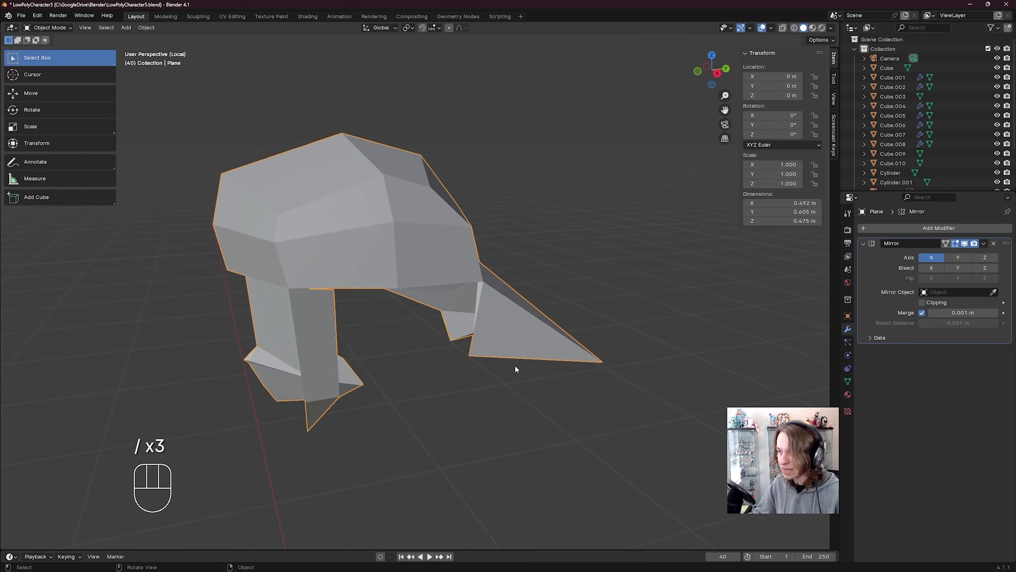
mouse_move(514, 364)
middle_mouse_down()
mouse_move(381, 260)
mouse_move(533, 347)
mouse_move(526, 356)
middle_mouse_up()
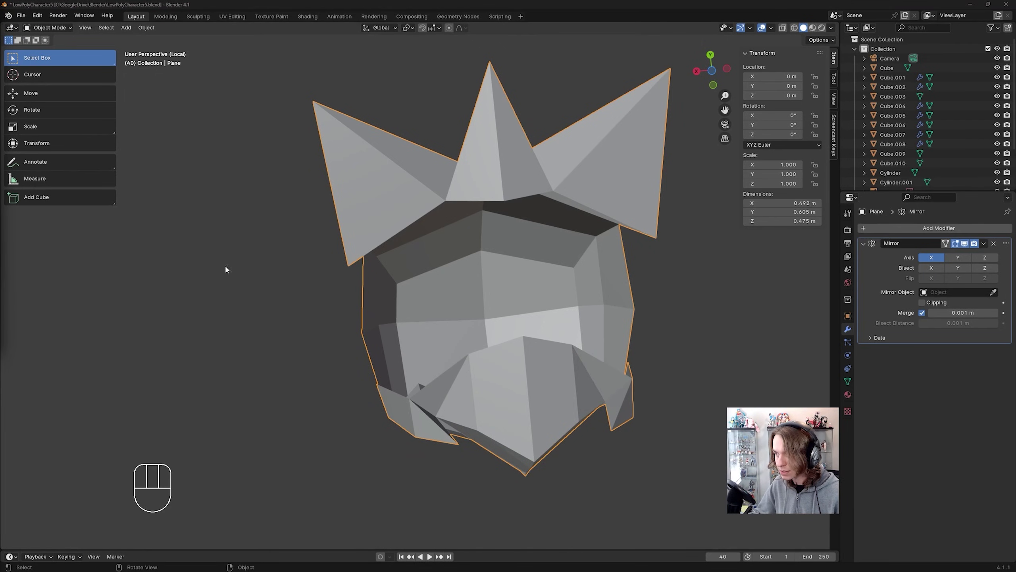
scroll(476, 317, "down", 5)
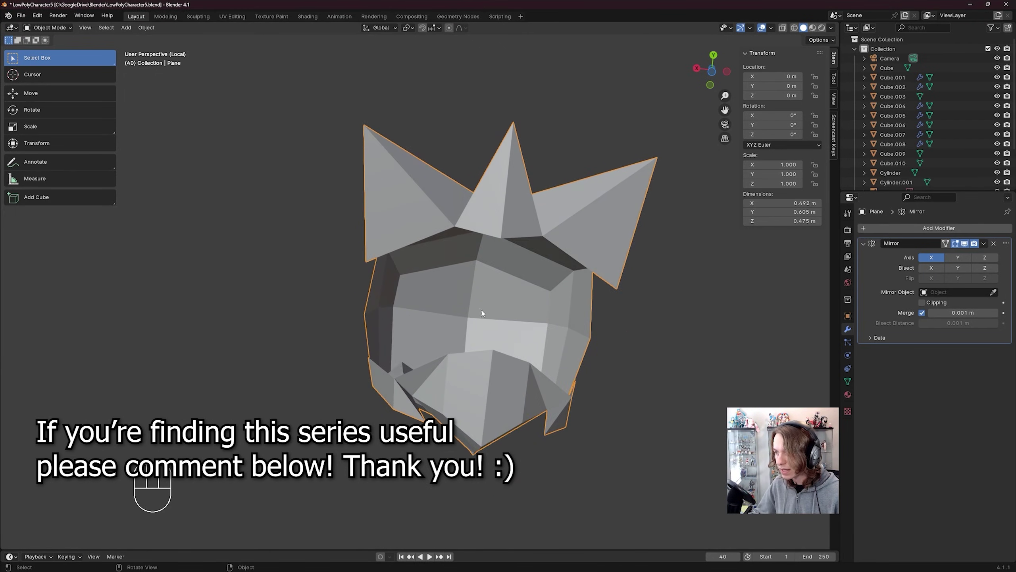
key("Tab")
key("Tab")
key("Tab")
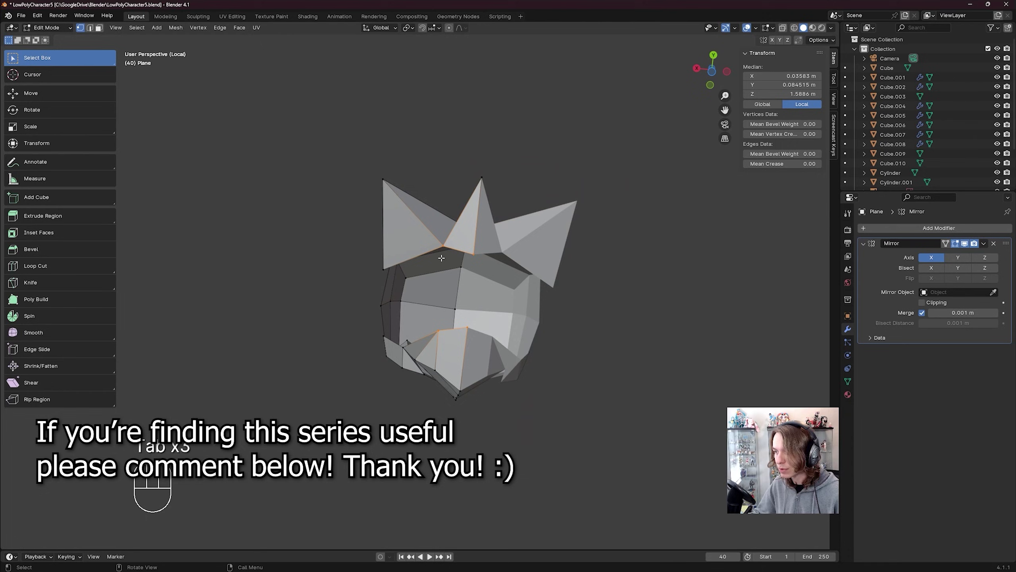
key("Tab")
key("Tab")
- Move the inner and outer base vertices of the side back spike inward under the head, and save the file
left_click(445, 247)
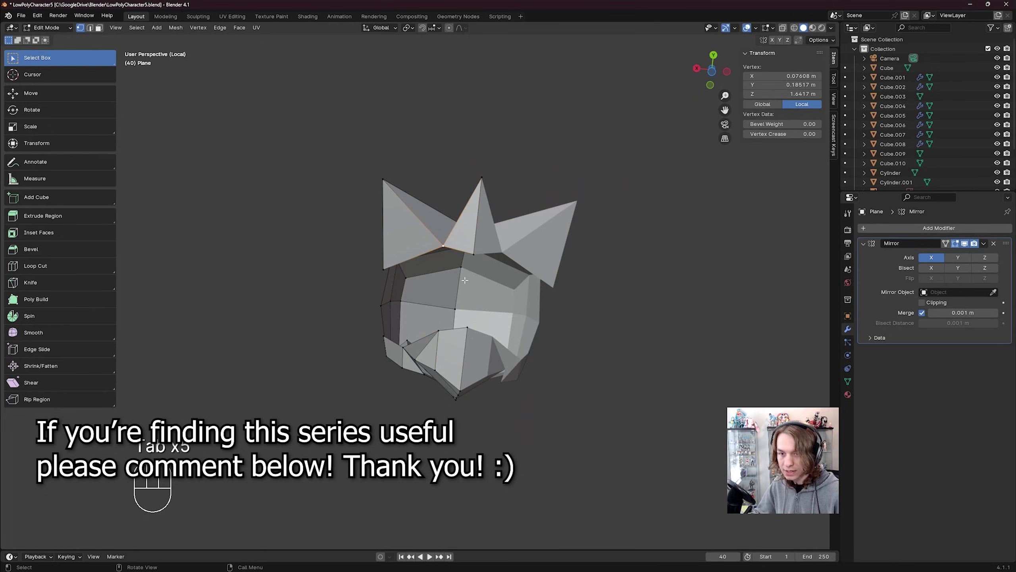
key("g")
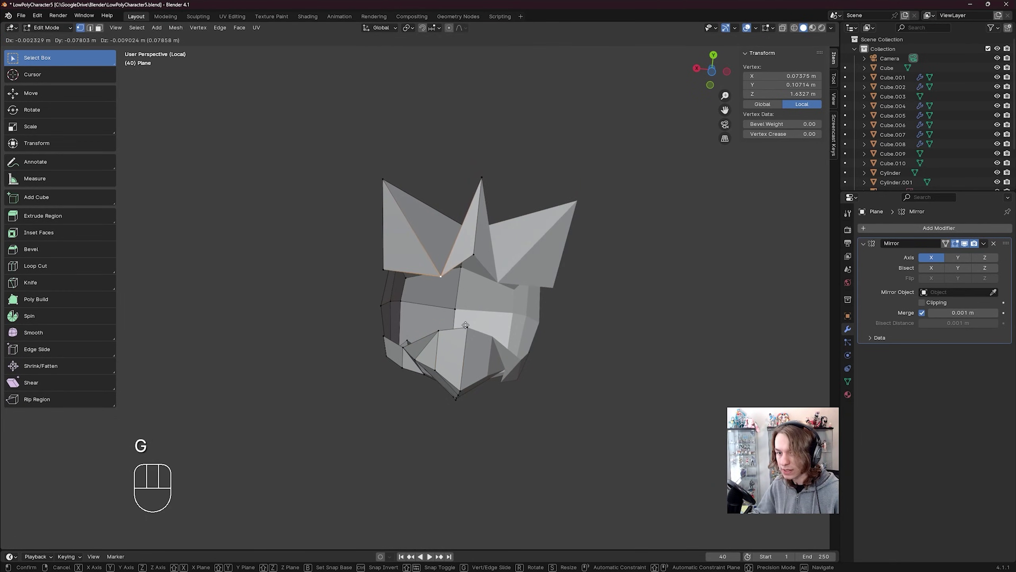
left_click(465, 325)
left_click(384, 269)
key("g")
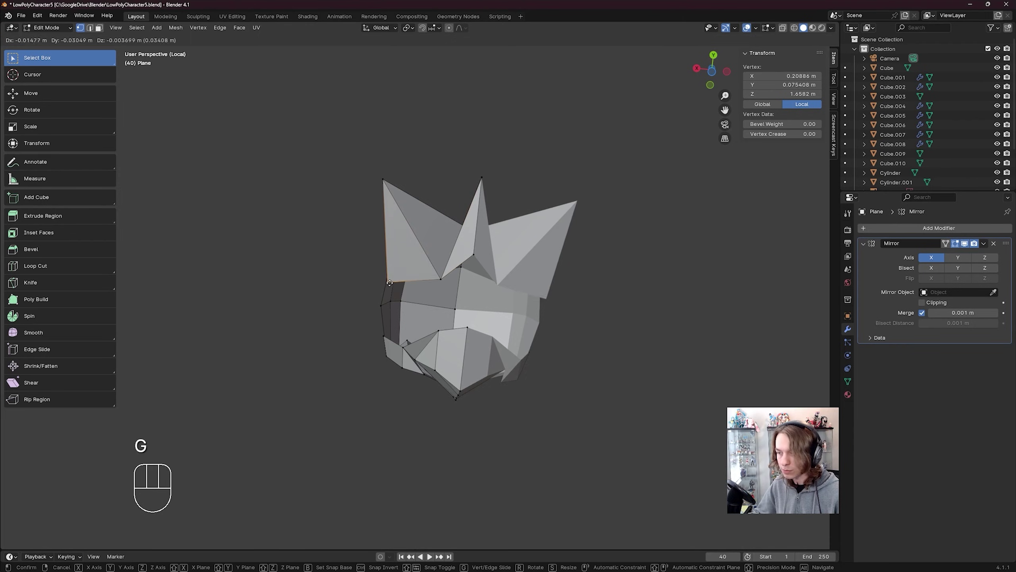
left_click(396, 298)
key("g")
left_click(401, 301)
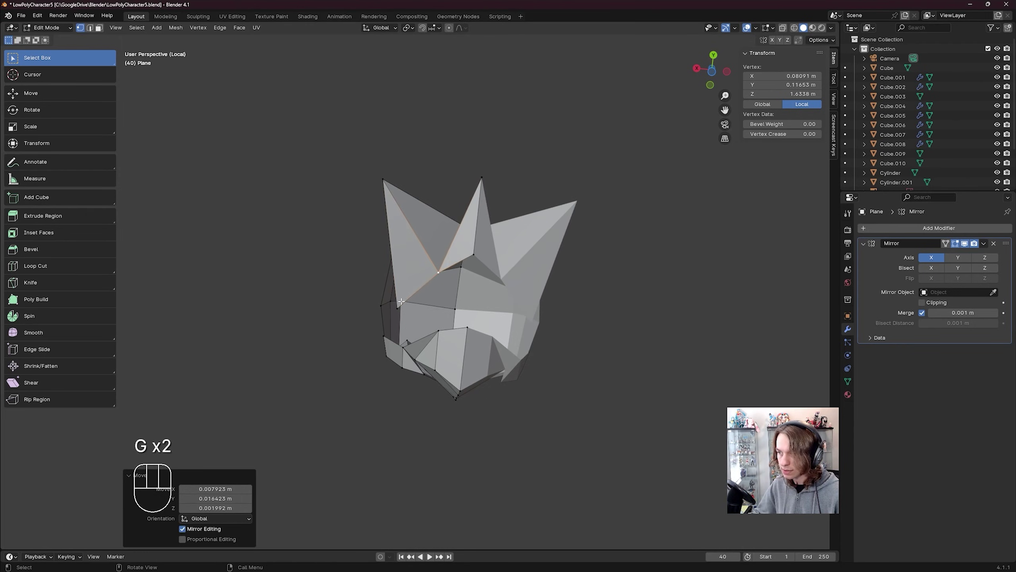
key("g")
left_click(398, 293)
key("ctrl+s")
- Adjust the side spike's base vertices further, pulling the one shared with the middle spike farther under the head
middle_click_drag(470, 313, 438, 290, "shift")
key("g")
left_click(442, 311)
left_click(424, 237)
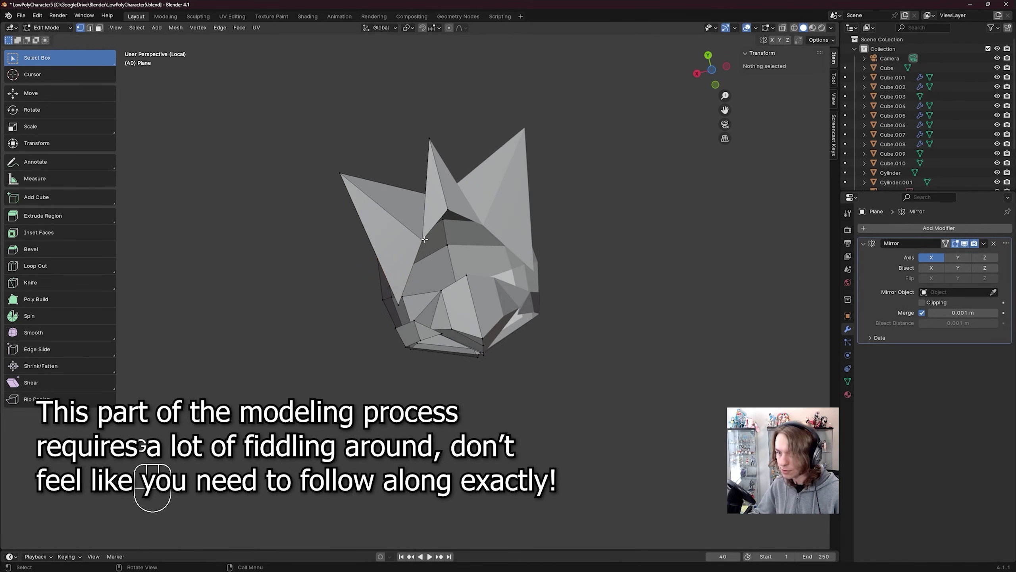
left_click(423, 238)
key("g")
left_click(424, 246)
- Merge the middle spike's centre base vertex into the top centre vertex of the front hair piece using At Last
middle_click_drag(424, 247, 470, 280)
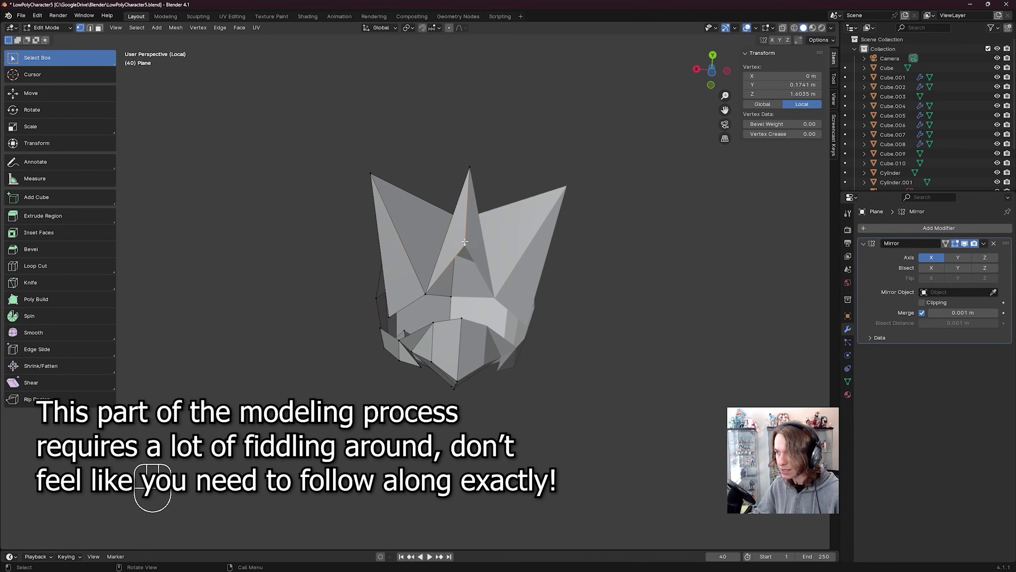
left_click(462, 318, "shift")
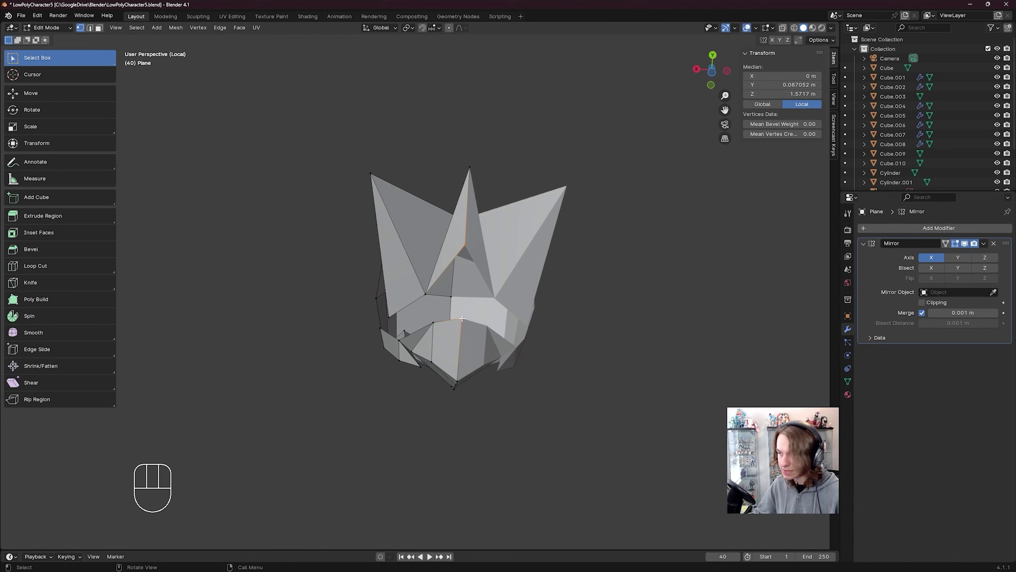
key("m")
left_click(460, 316)
- Lower the tip vertex of the middle back spike by about 0.028 m along the Z axis
middle_click_drag(460, 316, 487, 306)
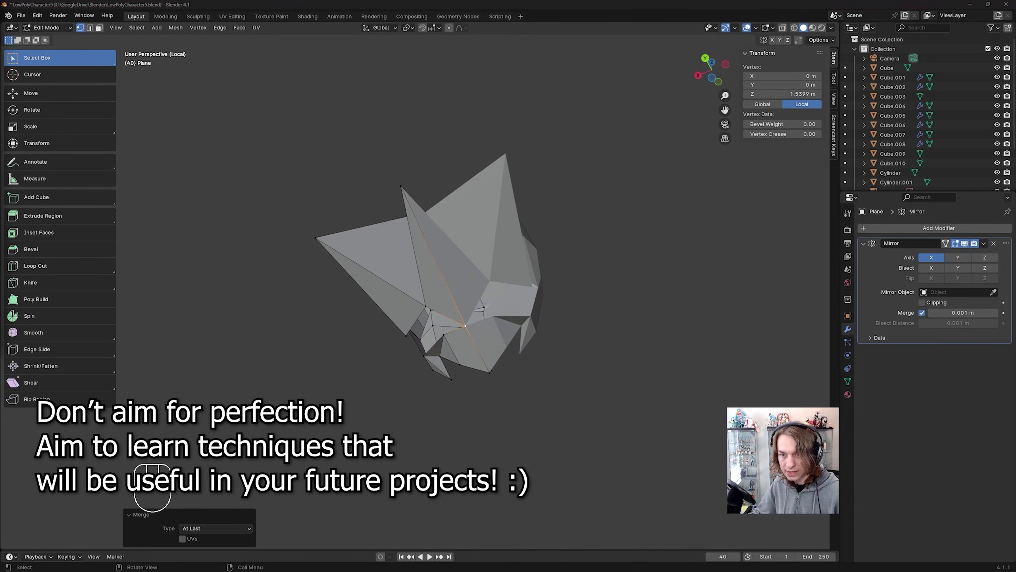
middle_click_drag(297, 303, 534, 291)
left_click(303, 324)
key("g")
key("z")
left_click(304, 325)
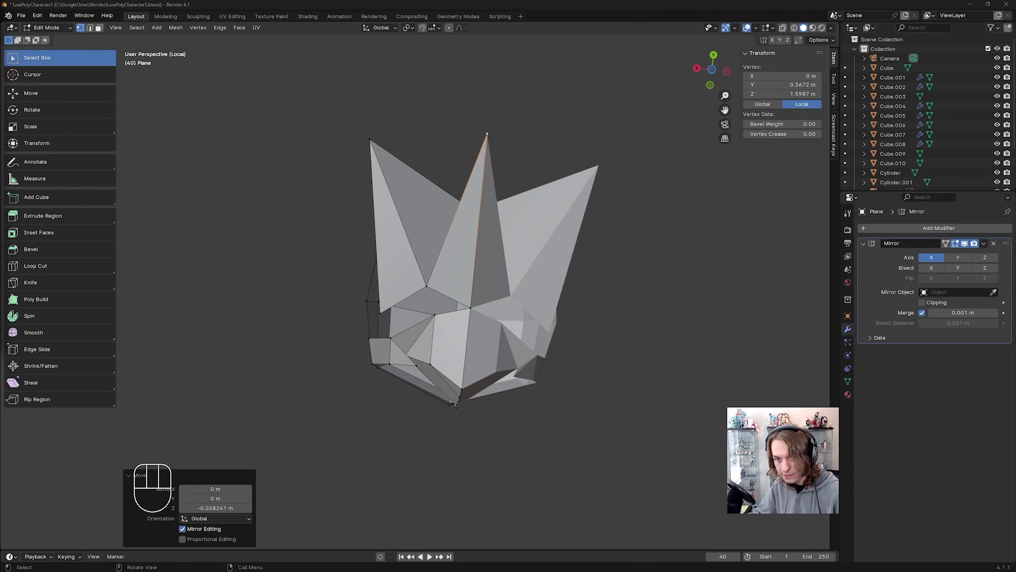
- Move the side spike's inner and outer base vertices each about 0.03 m back toward the spike tips
middle_click_drag(576, 339, 554, 314)
middle_click_drag(490, 306, 482, 336)
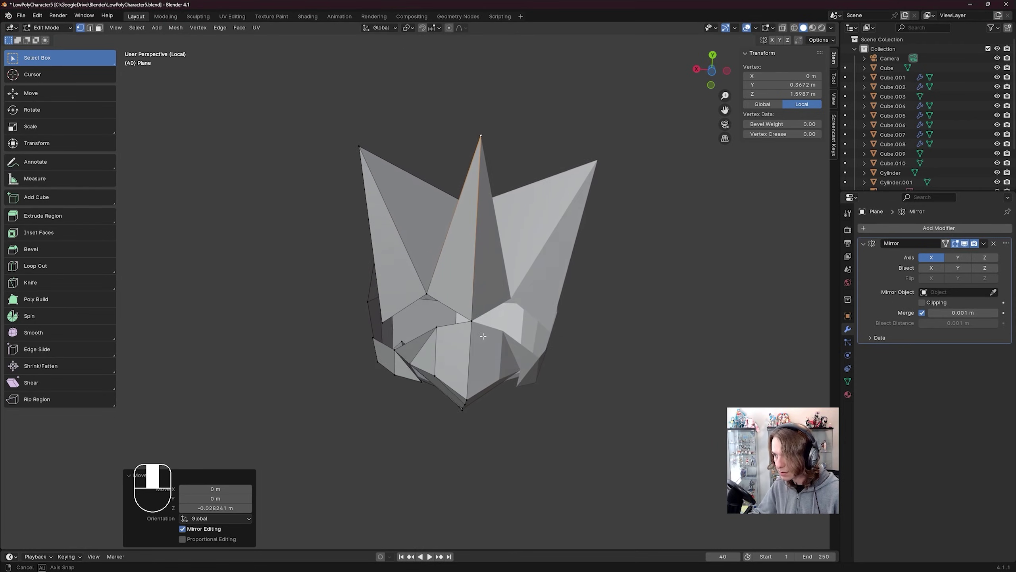
left_click(430, 295)
key("g")
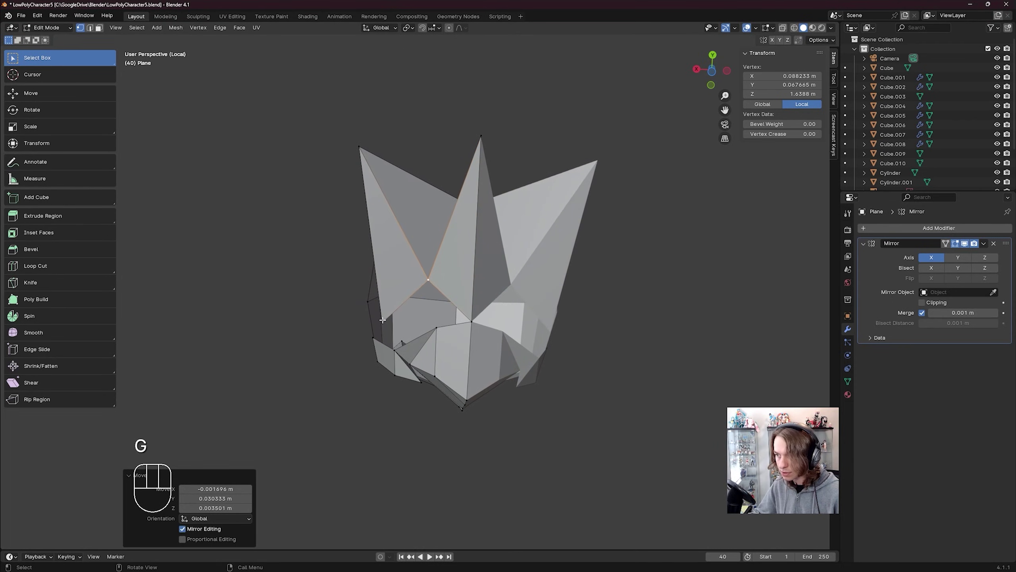
key("g")
left_click(388, 308)
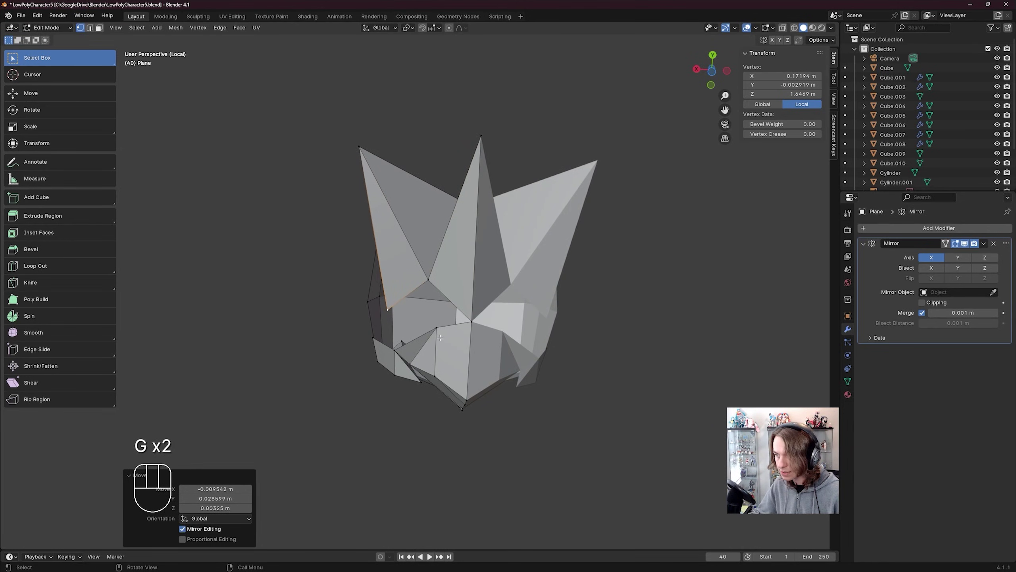
- Undo the last few edits to the hair mesh and save the file
middle_click_drag(441, 338, 441, 322)
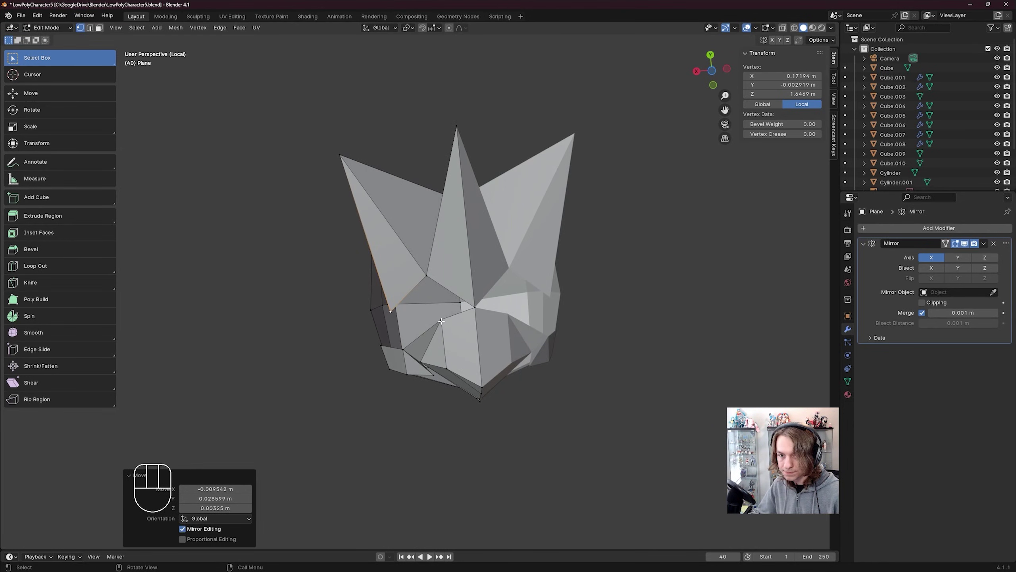
key("ctrl+z")
key("ctrl+z")
key("ctrl+z")
key("ctrl+z")
key("ctrl+s")
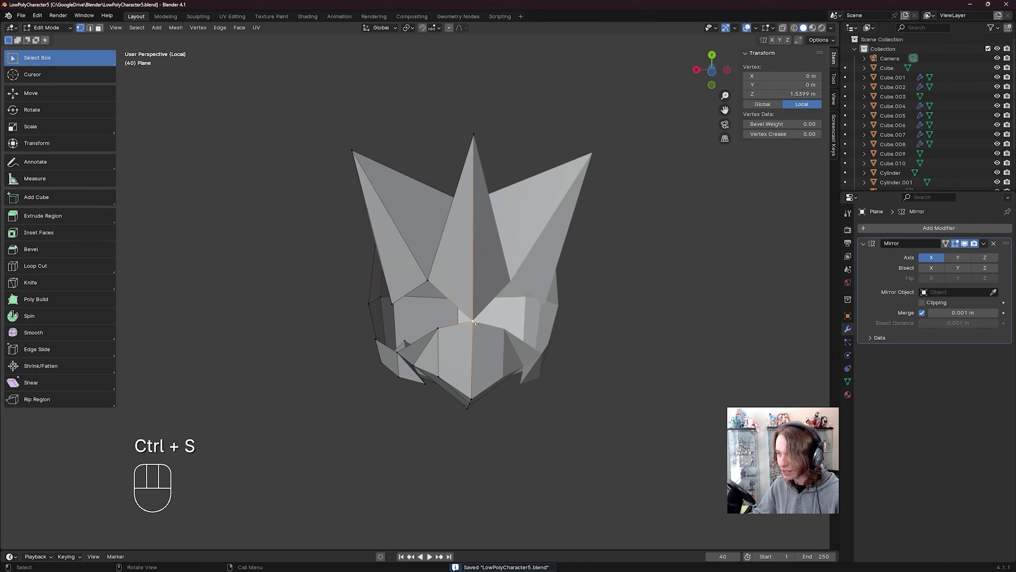
- Extrude an edge from the merged centre vertex and merge its end into the side spike's outer base vertex using At Last
key("e")
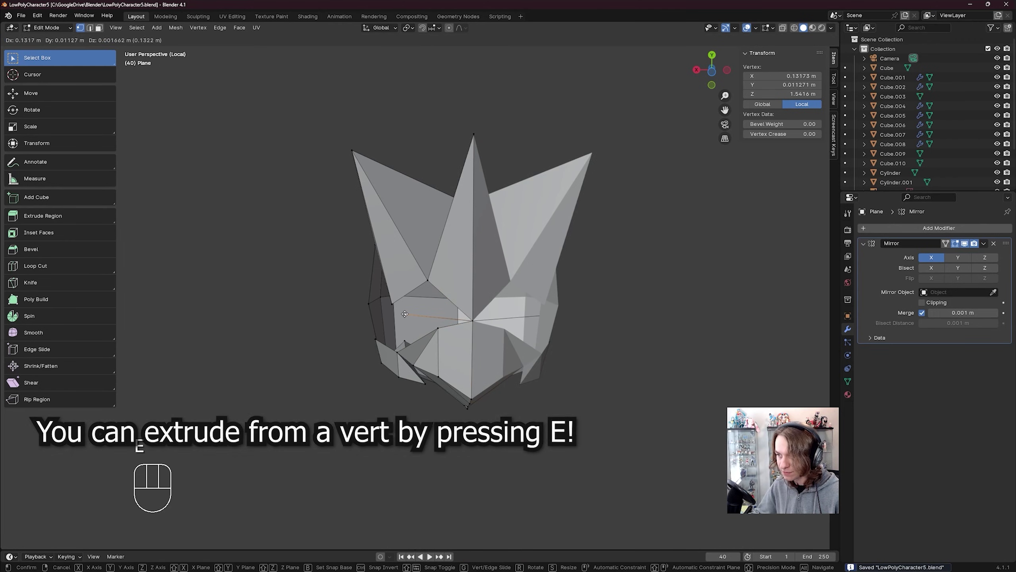
left_click(406, 315)
left_click(392, 303, "shift")
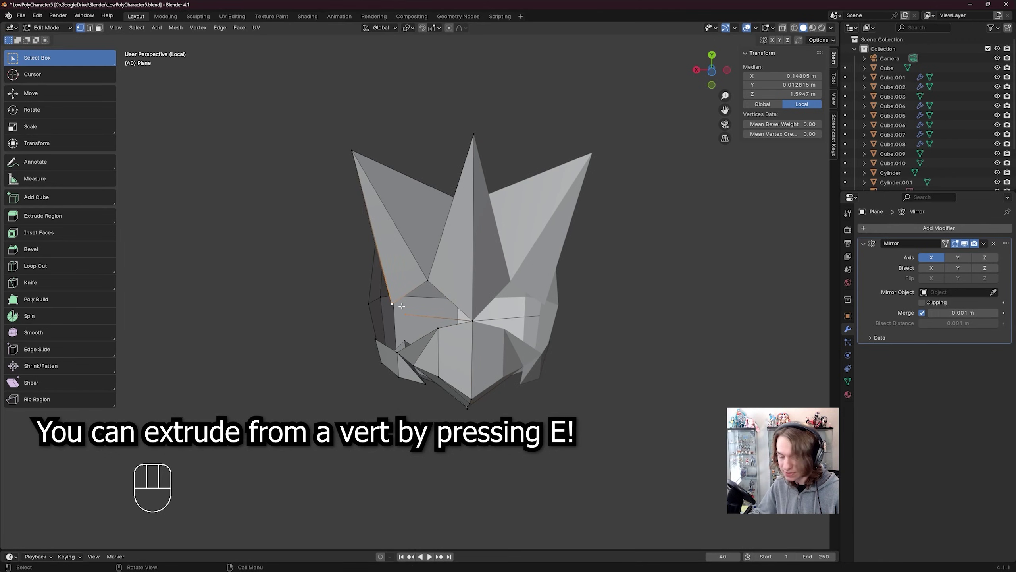
key("m")
left_click(400, 305)
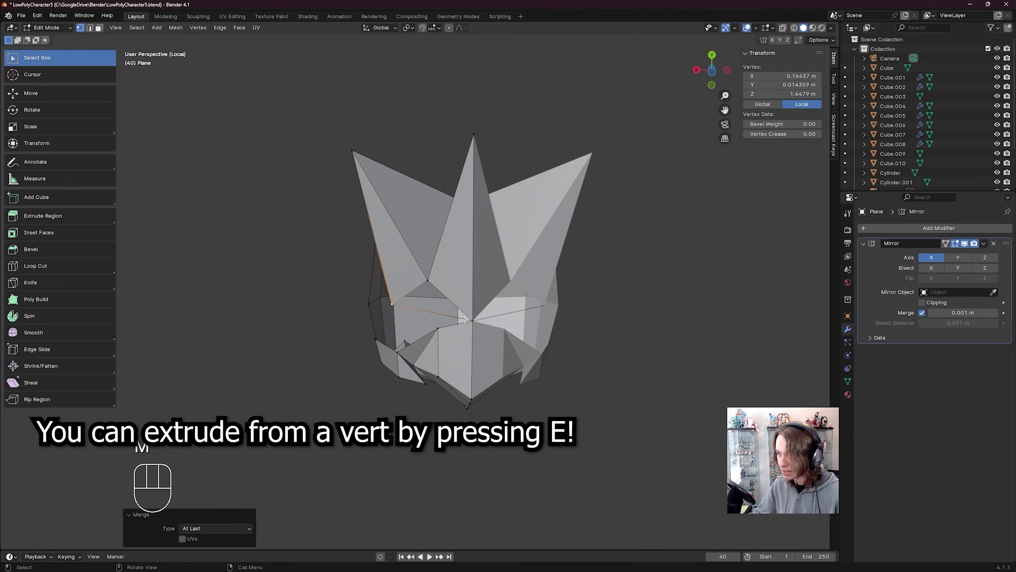
- Fill a face between the new edge and the two base edges of the spikes, and save the file
key("2")
scroll(438, 322, "up", 2)
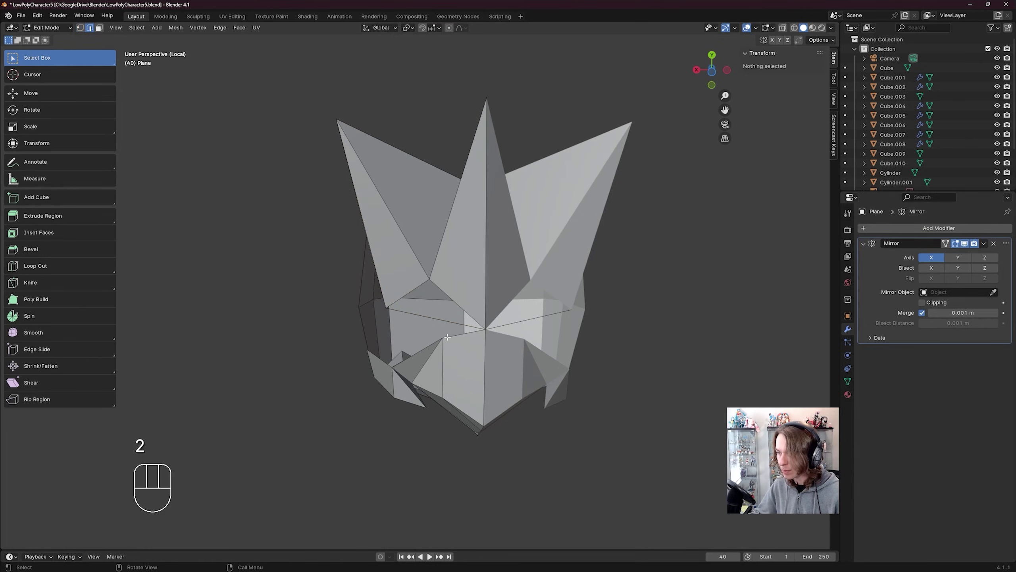
left_click(456, 296)
left_click(407, 294, "shift")
left_click(429, 319, "shift")
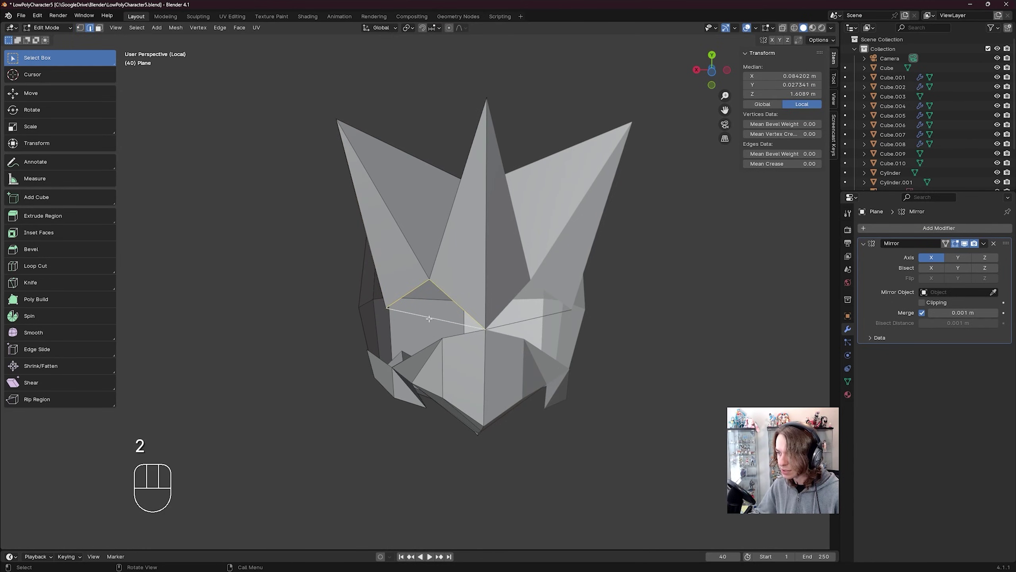
key("f")
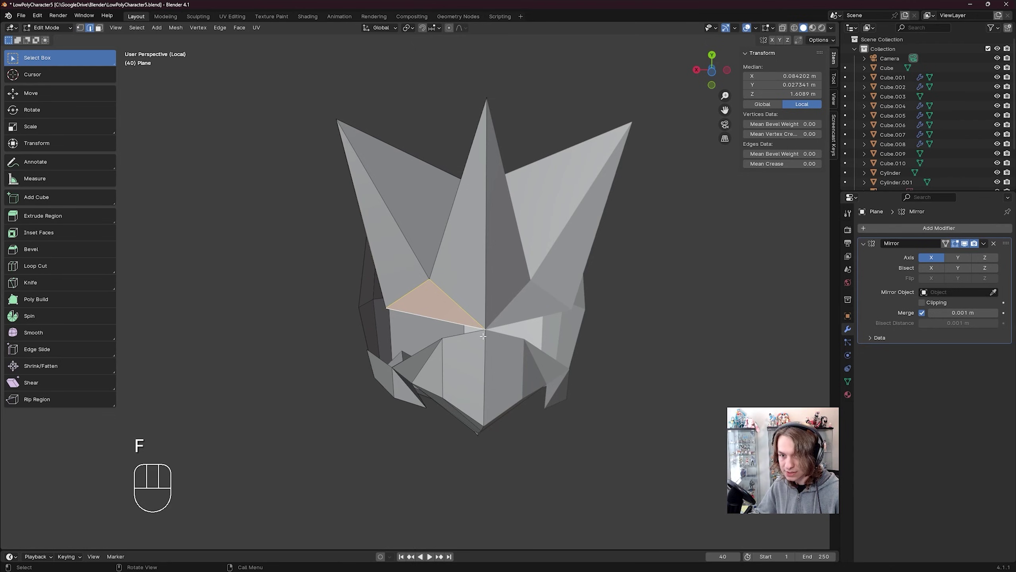
key("ctrl+s")
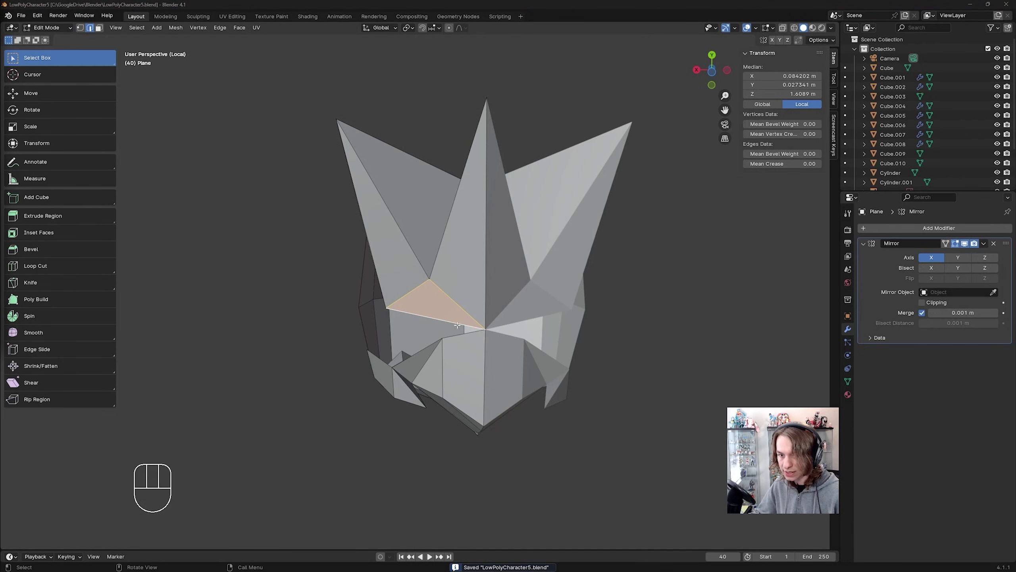
- Extrude an edge about 0.2 m outward from the centre vertex, extrude its end again, and merge that into the side spike's outer base vertex using At Last
middle_click_drag(457, 331, 454, 320, "shift")
key("1")
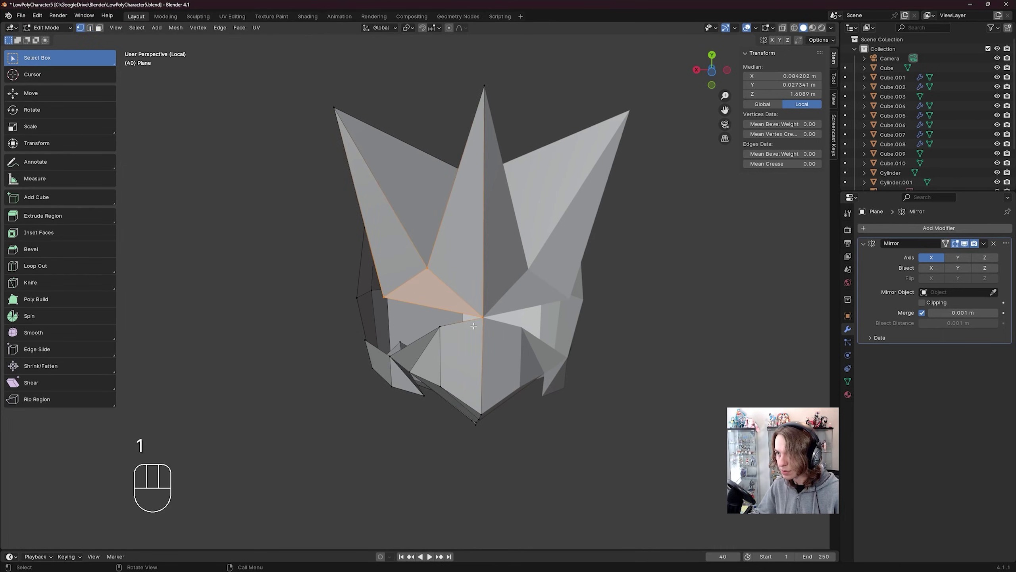
left_click(483, 320)
key("e")
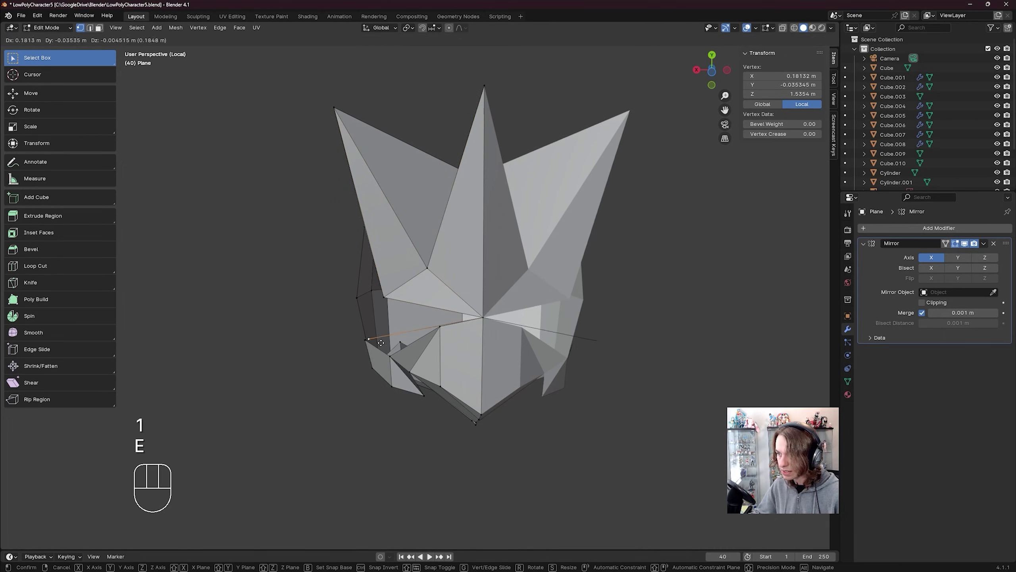
left_click(373, 336)
key("e")
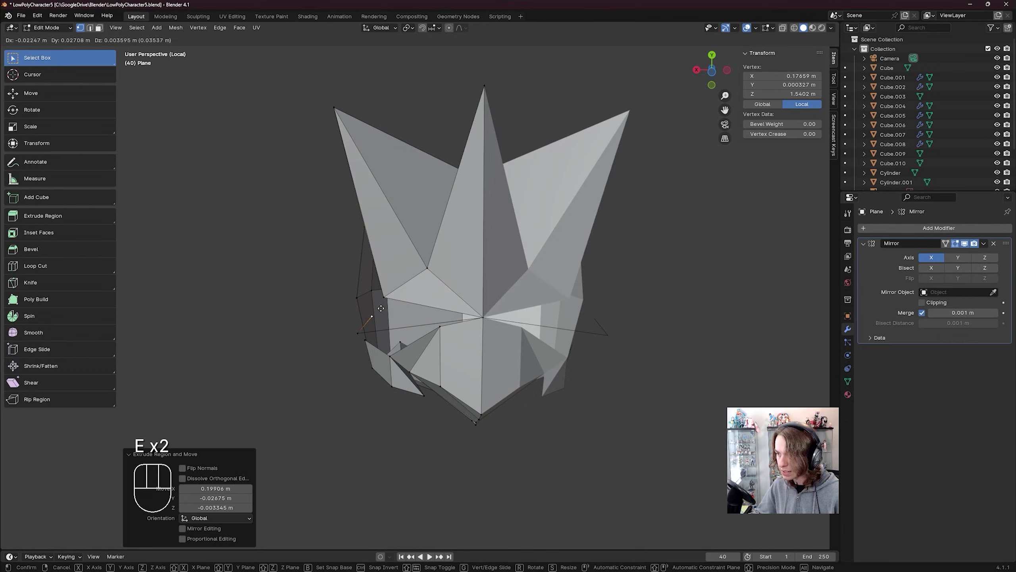
left_click(380, 295)
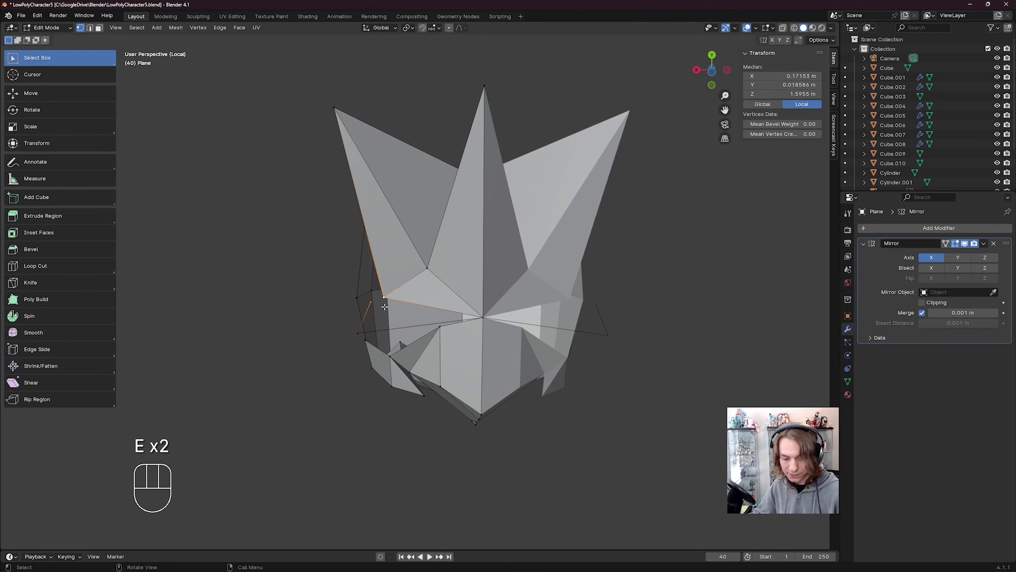
key("m")
left_click(385, 305)
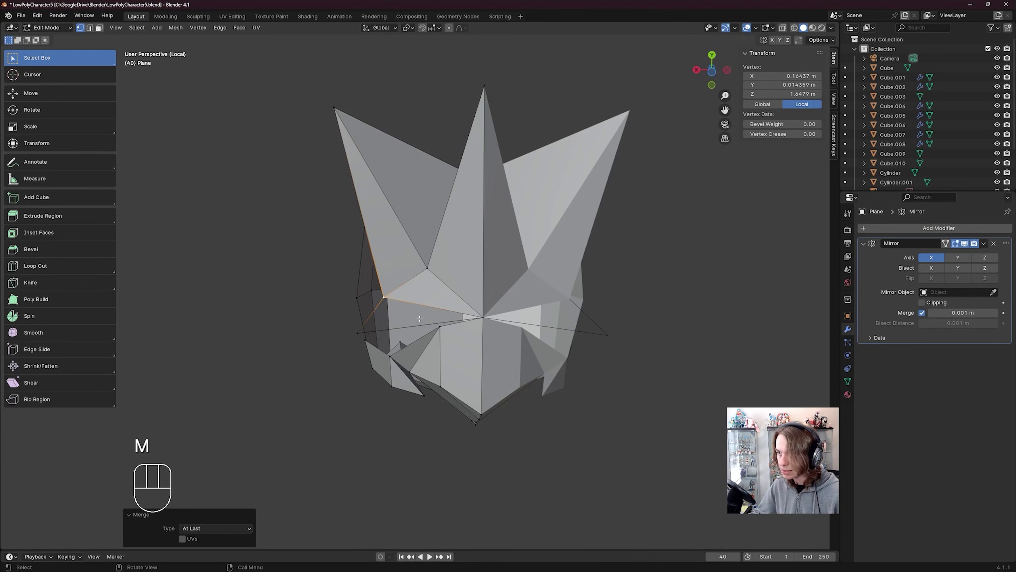
- Fill a face between the newly extruded edge and the base edge of the filled triangle, and save the file
key("2")
left_click(409, 326)
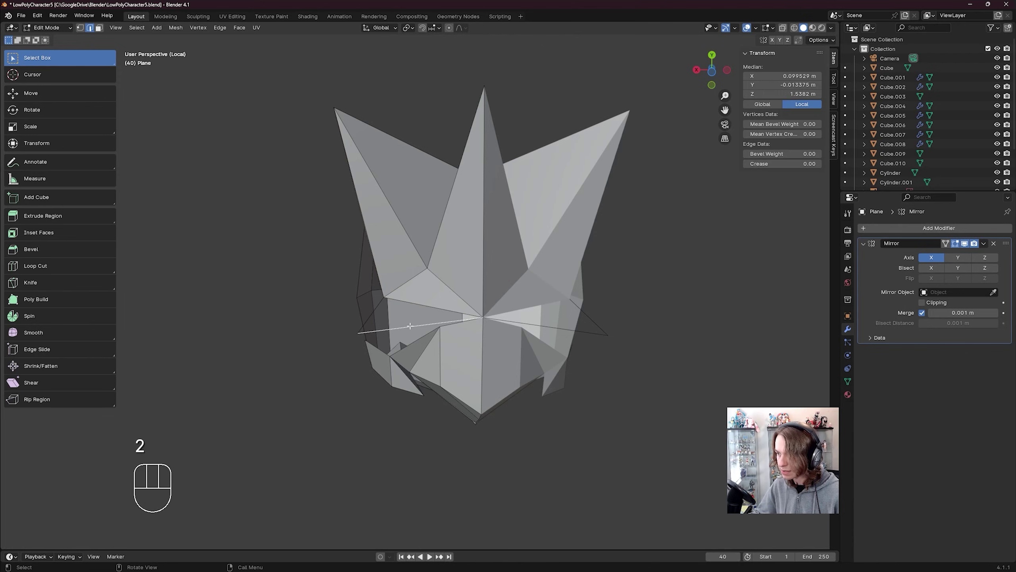
left_click(413, 304, "shift")
key("f")
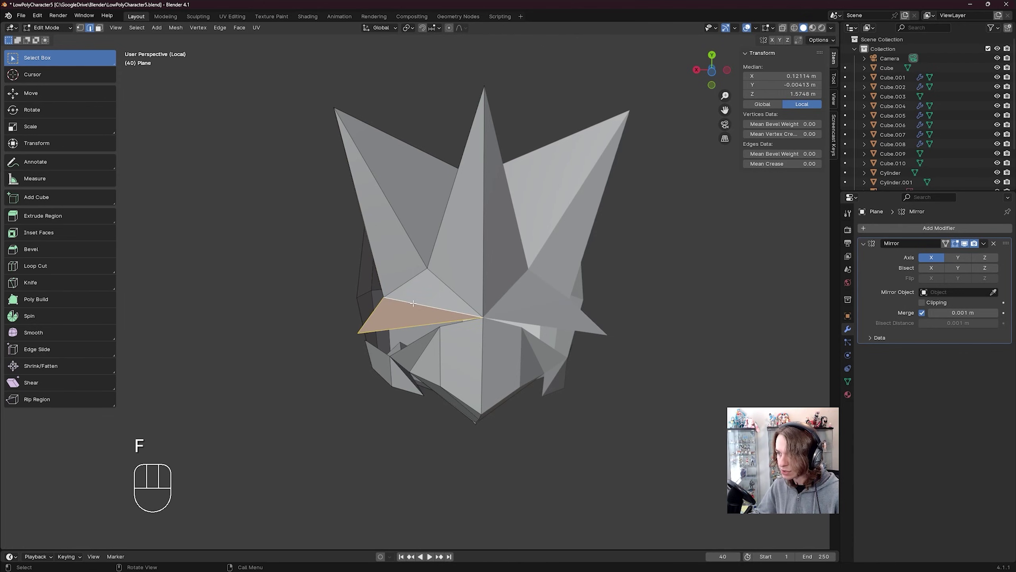
key("ctrl+s")
- Extrude the front edge of the new triangular face about 0.09 m outward and 0.04 m away from the spikes
middle_click_drag(480, 351, 80, 309, "shift")
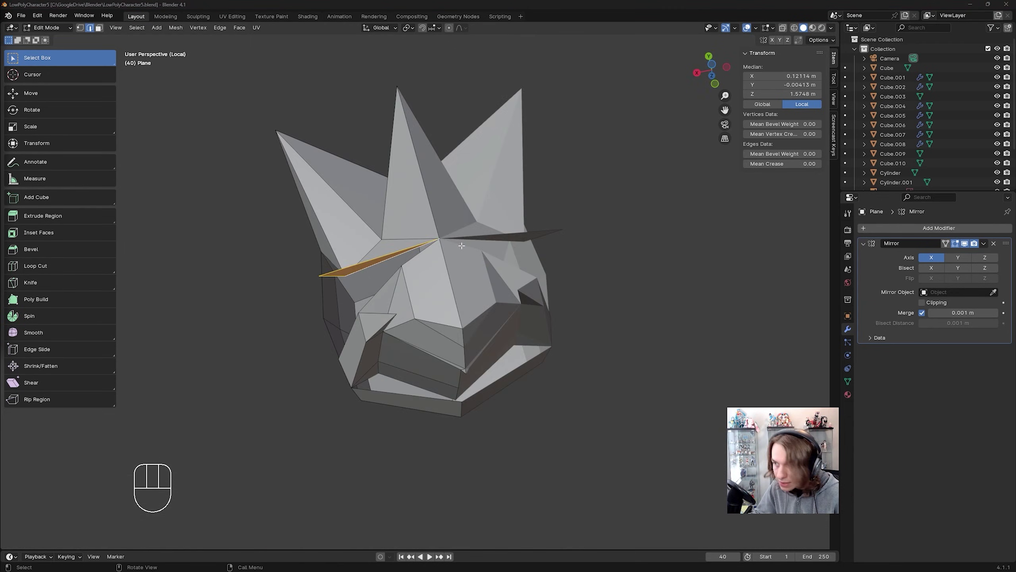
middle_click_drag(418, 303, 374, 278)
left_click(389, 286)
key("e")
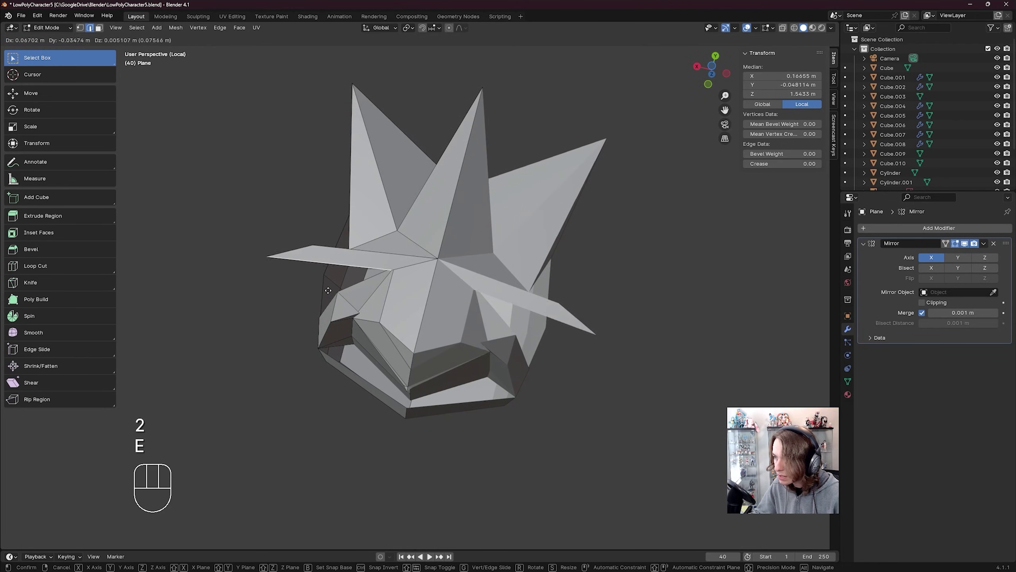
left_click(313, 285)
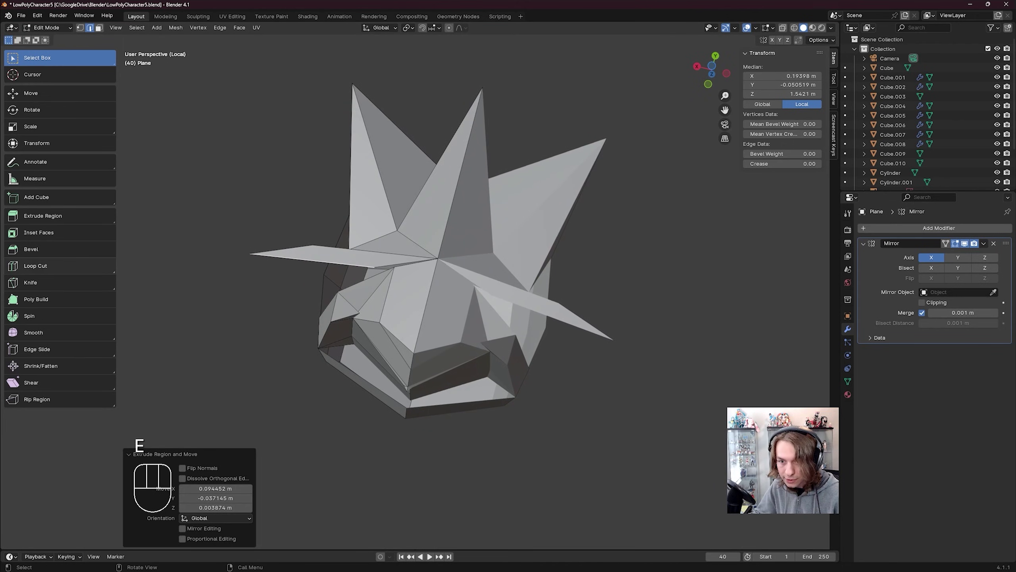
- Merge the extruded face's inner front vertex into its outer tip vertex using At Last to make the flap triangular
middle_click_drag(372, 304, 384, 309)
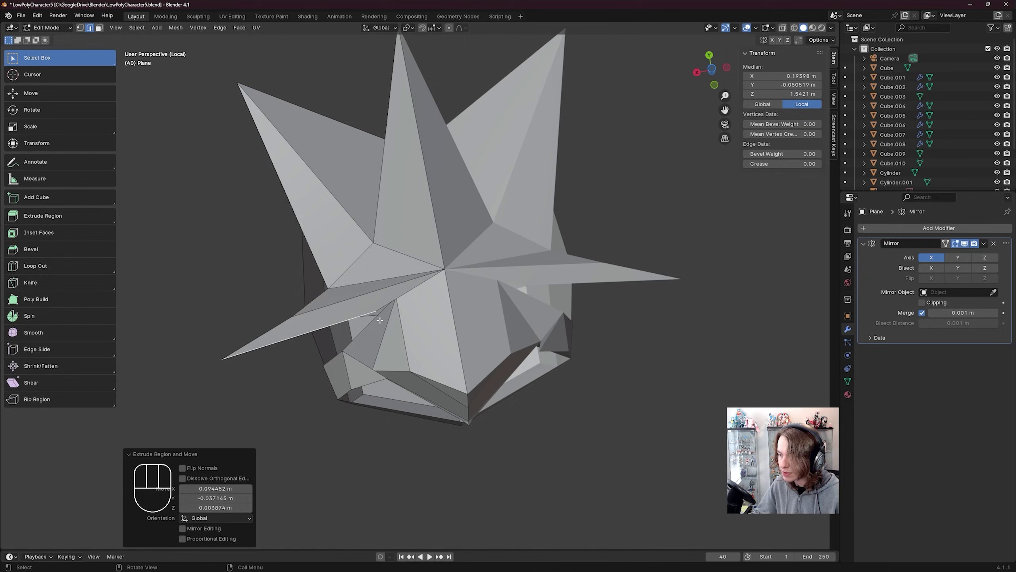
key("Tab")
key("Tab")
left_click(378, 309)
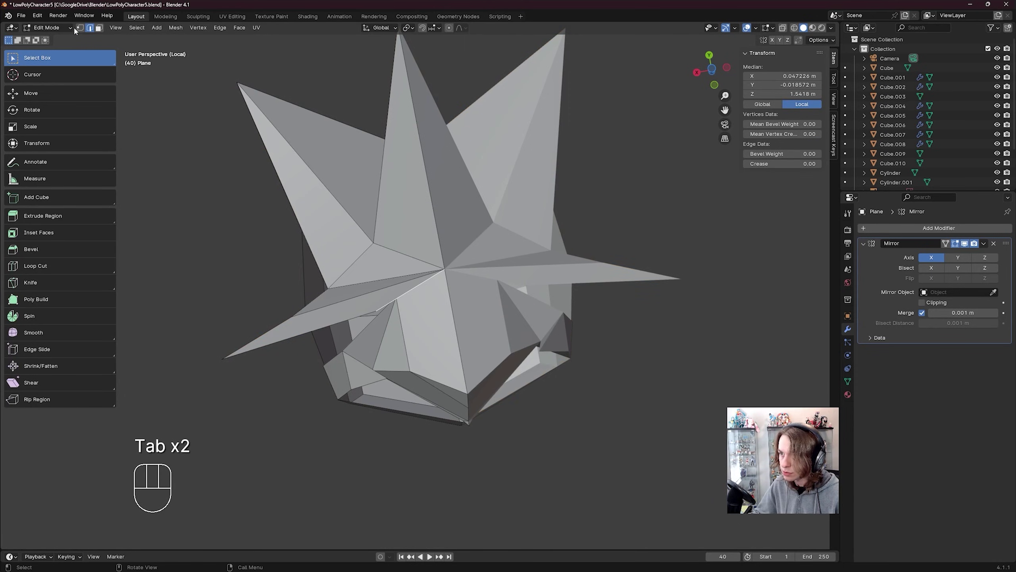
left_click(80, 28)
left_click(376, 315)
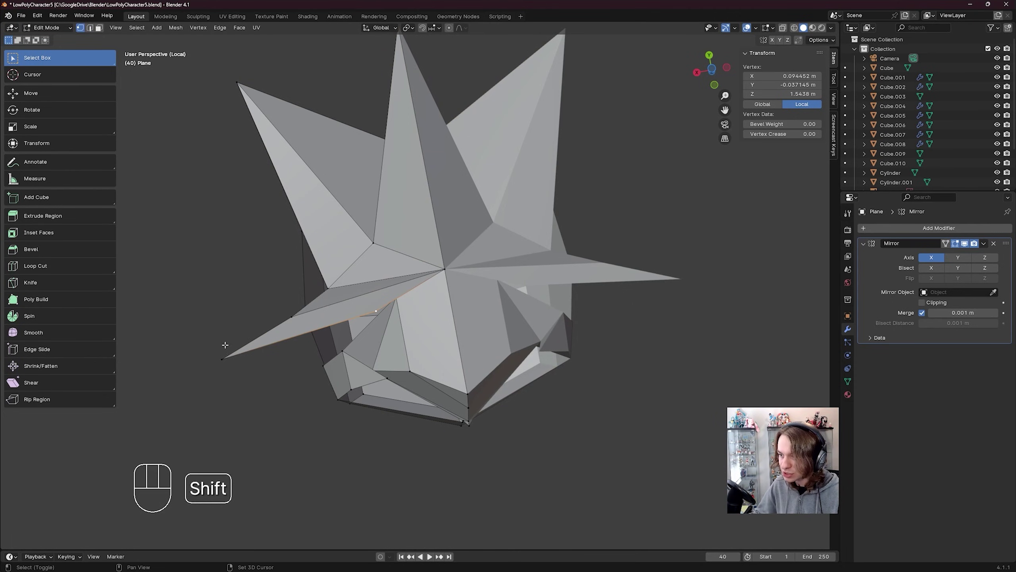
left_click(222, 359, "shift")
key("m")
left_click(239, 365)
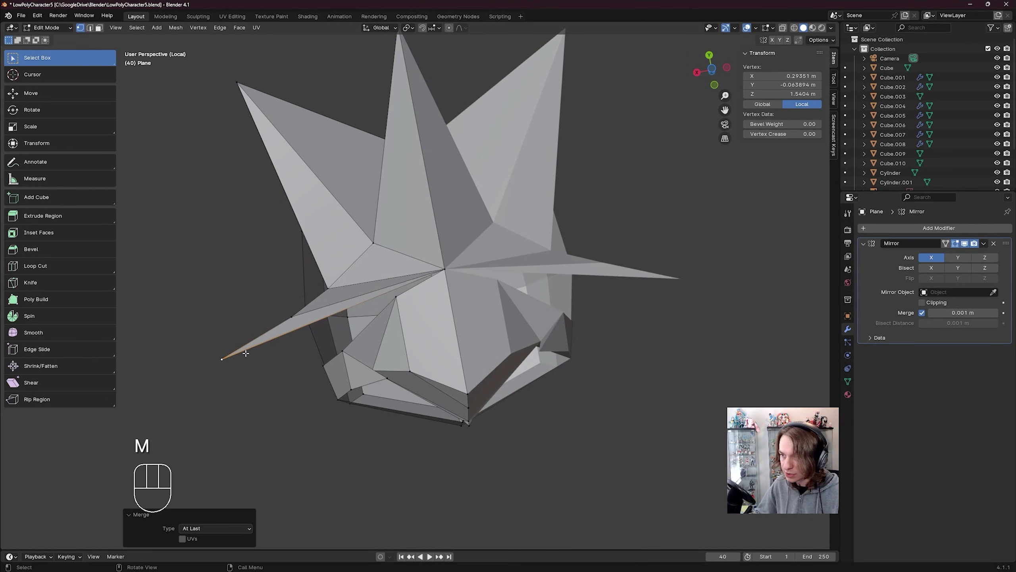
- Move the merged tip vertex about 0.15 m inward and the flap's outer corner vertex about 0.01 m inward
key("g")
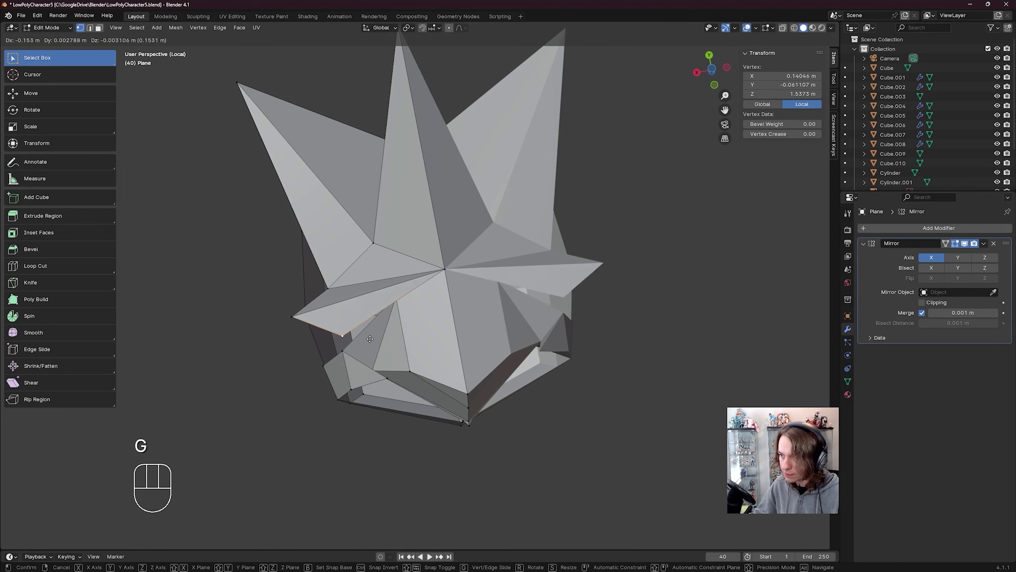
left_click(368, 337)
middle_click_drag(369, 338, 386, 339)
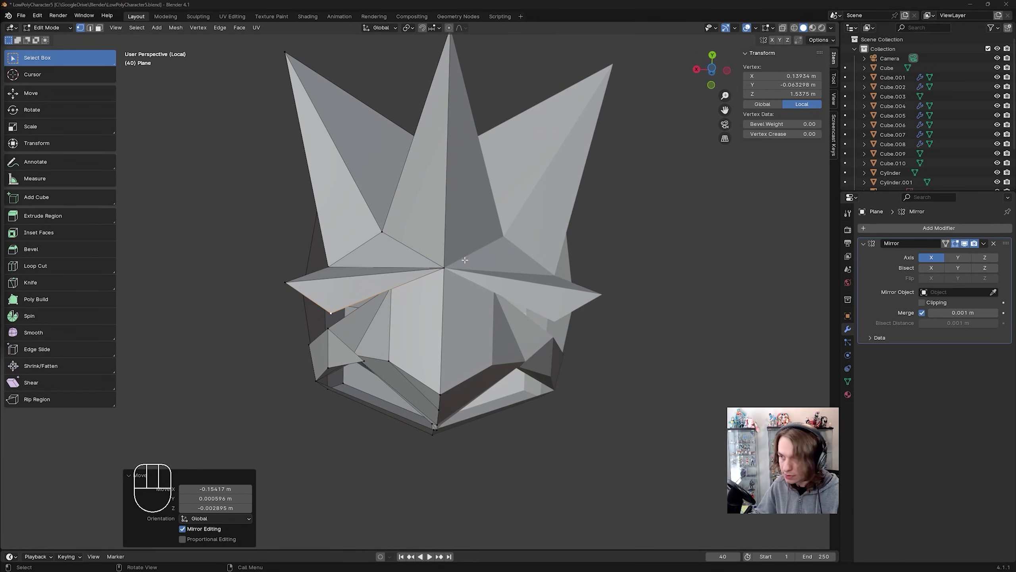
left_click(286, 283)
key("g")
left_click(336, 314)
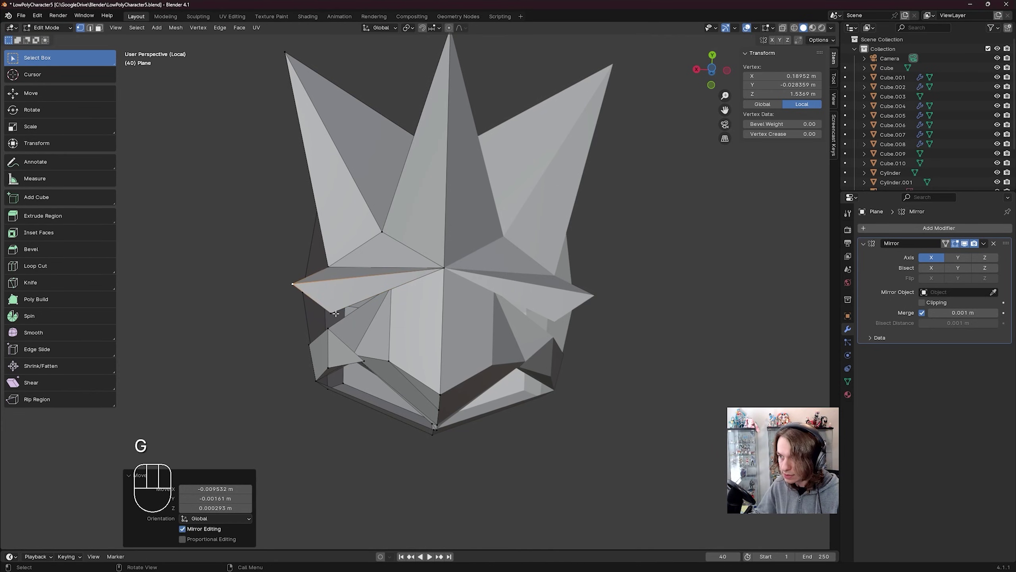
- Raise the flap's front vertex about 0.07 m and merge it into the nearby top vertex of the side hair strand using At Last
key("g")
left_click(338, 316)
middle_click_drag(338, 316, 394, 274)
key("g")
left_click(458, 274)
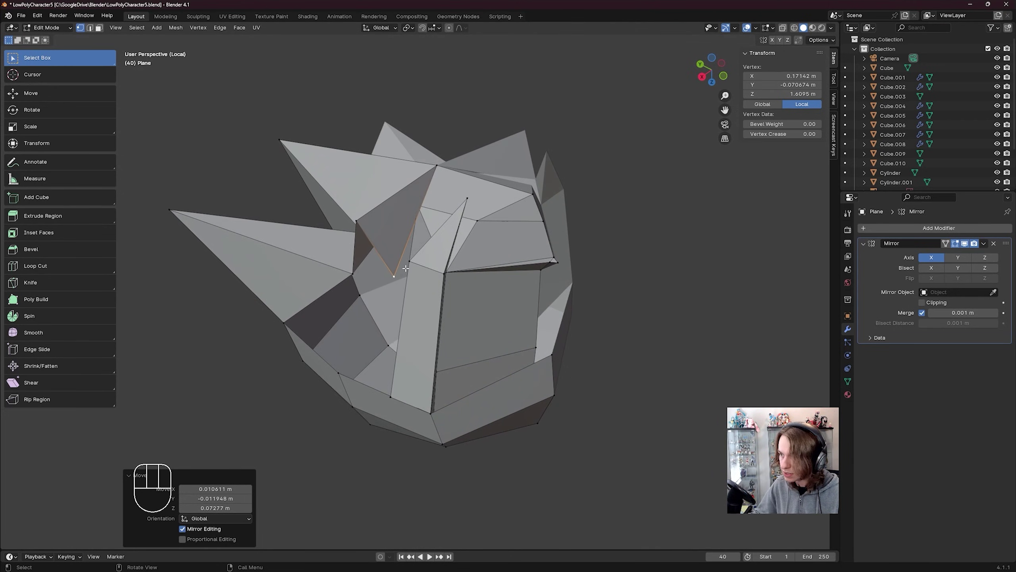
left_click(406, 267, "shift")
key("m")
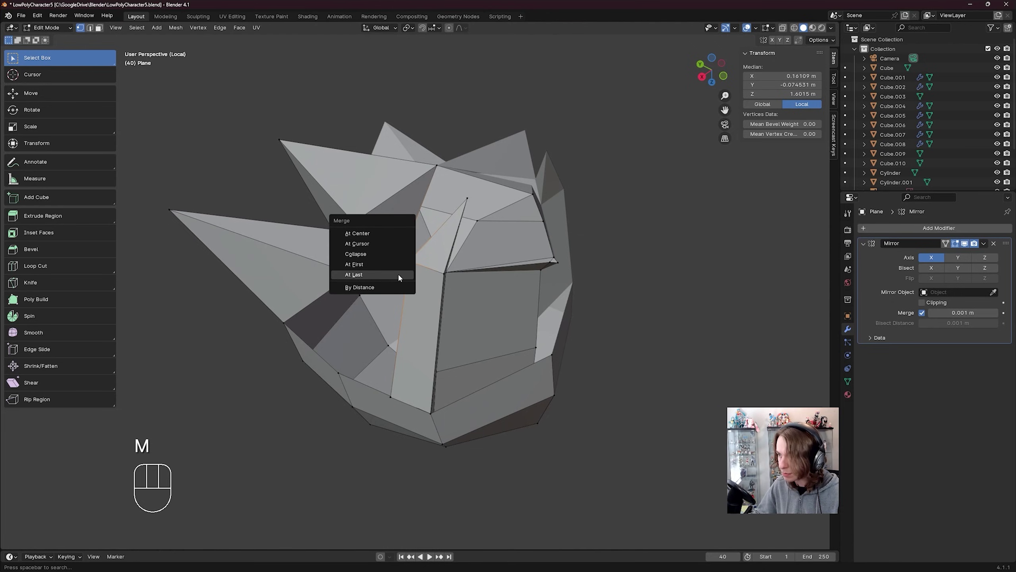
left_click(401, 275)
- Cut an edge with the Knife across the underside flap, from its back edge to its front edge near the hair mesh's inner corner
middle_click_drag(401, 267, 405, 262)
scroll(405, 261, "up", 4)
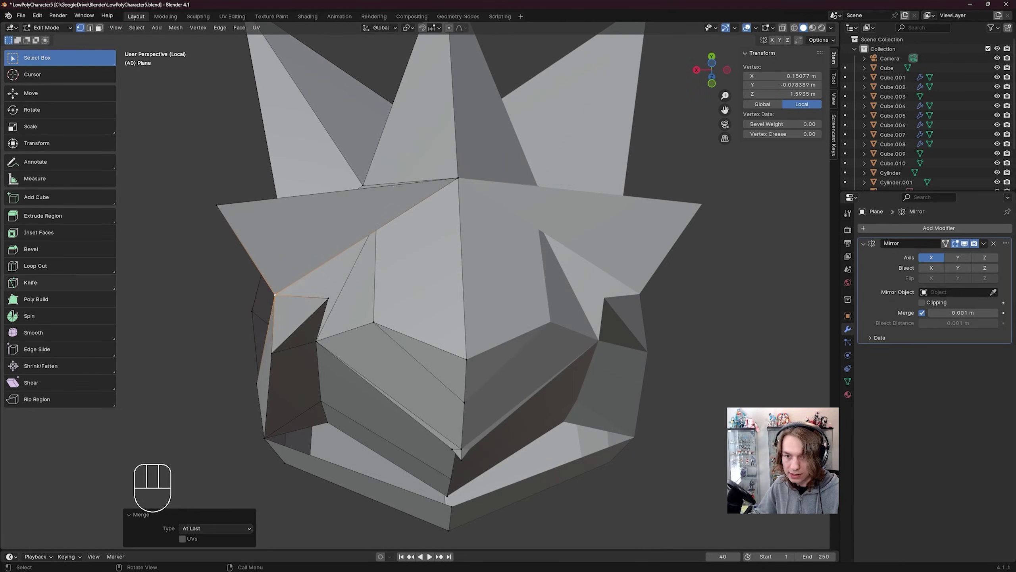
scroll(413, 200, "down", 3)
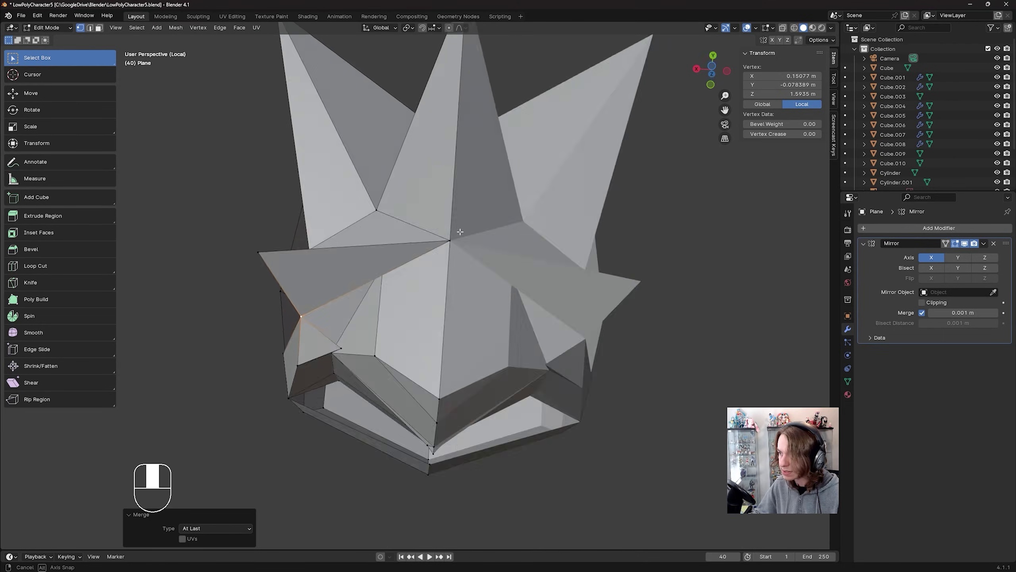
middle_click_drag(414, 217, 415, 260)
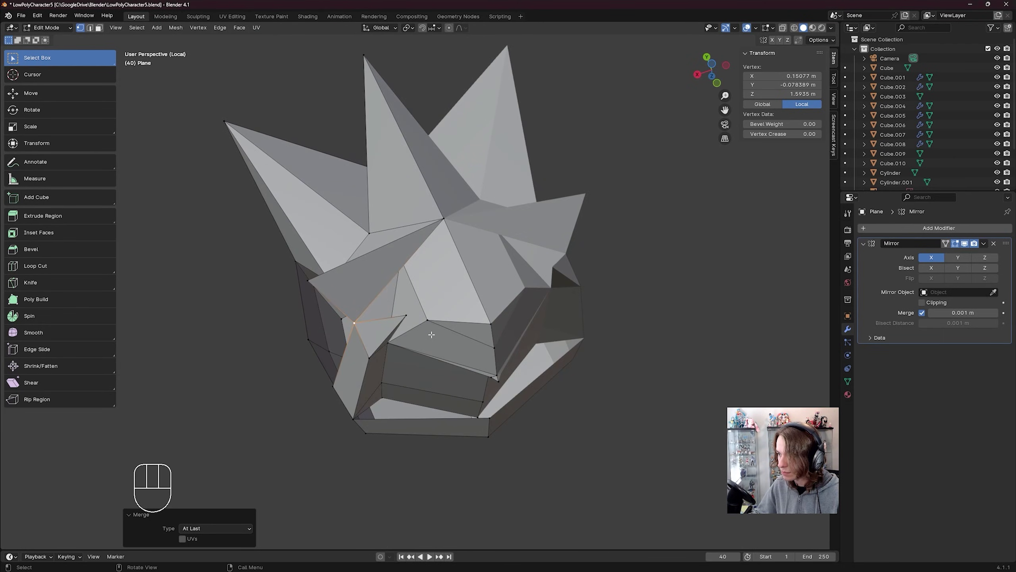
left_click(428, 323)
left_click(391, 273)
scroll(424, 236, "up", 2)
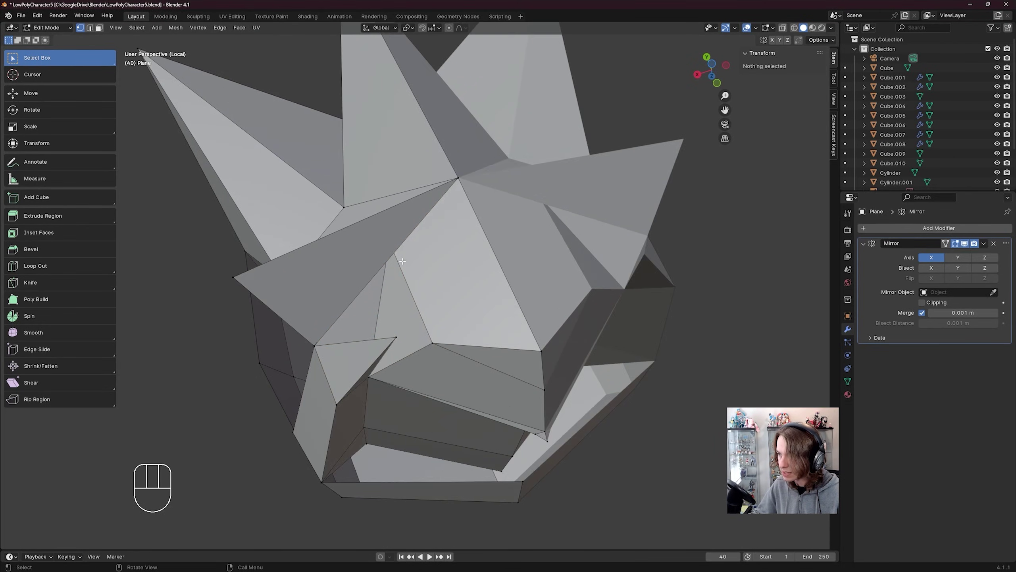
middle_click_drag(416, 236, 393, 245)
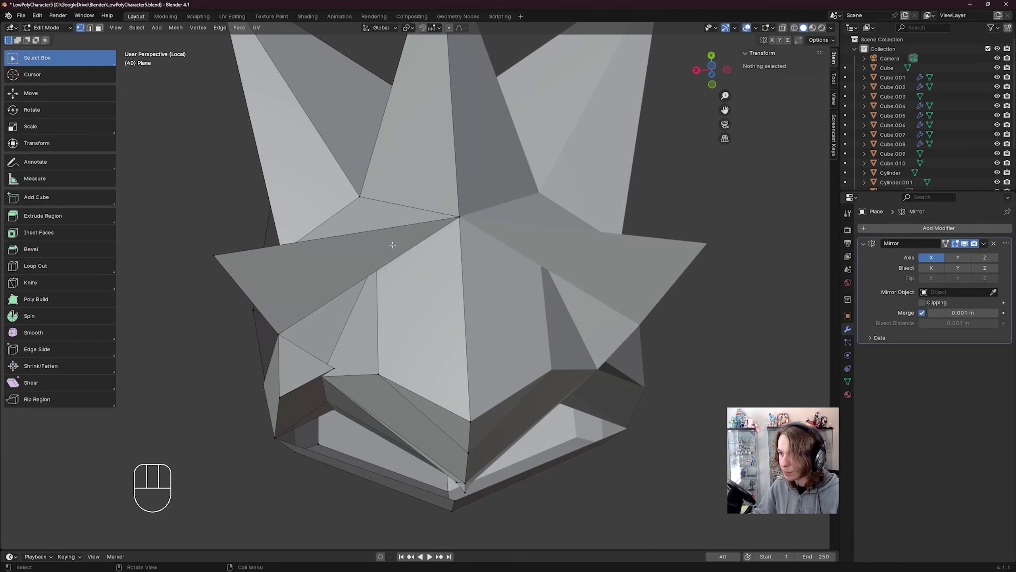
left_click(87, 282)
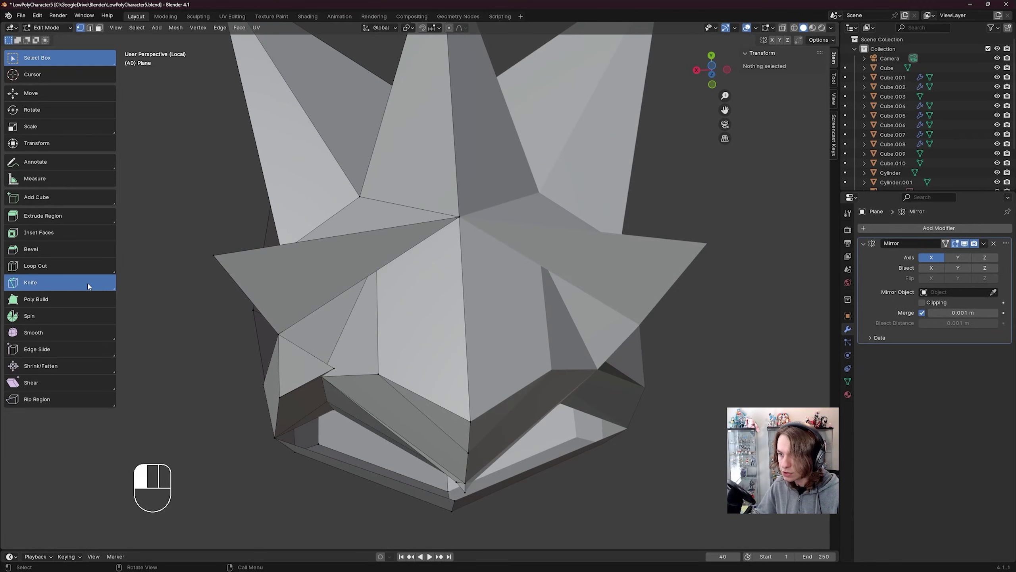
left_click(348, 234)
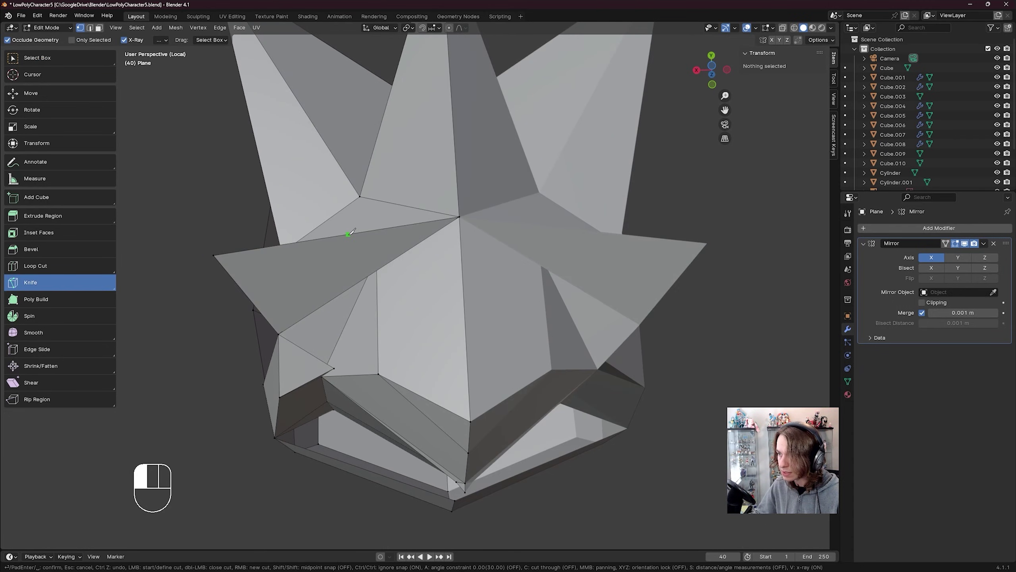
left_click(380, 268)
key("Return")
- Move the knife cut's front vertex outward and merge it into the adjacent inner corner vertex of the hair mesh
middle_click_drag(428, 259, 368, 209)
left_click(74, 66)
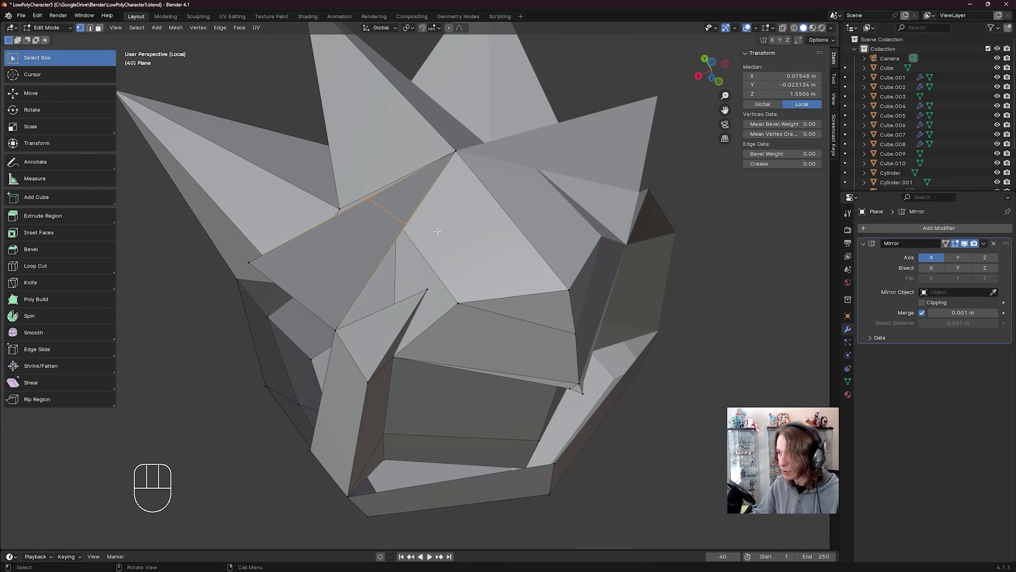
left_click(407, 225)
key("g")
left_click(397, 221)
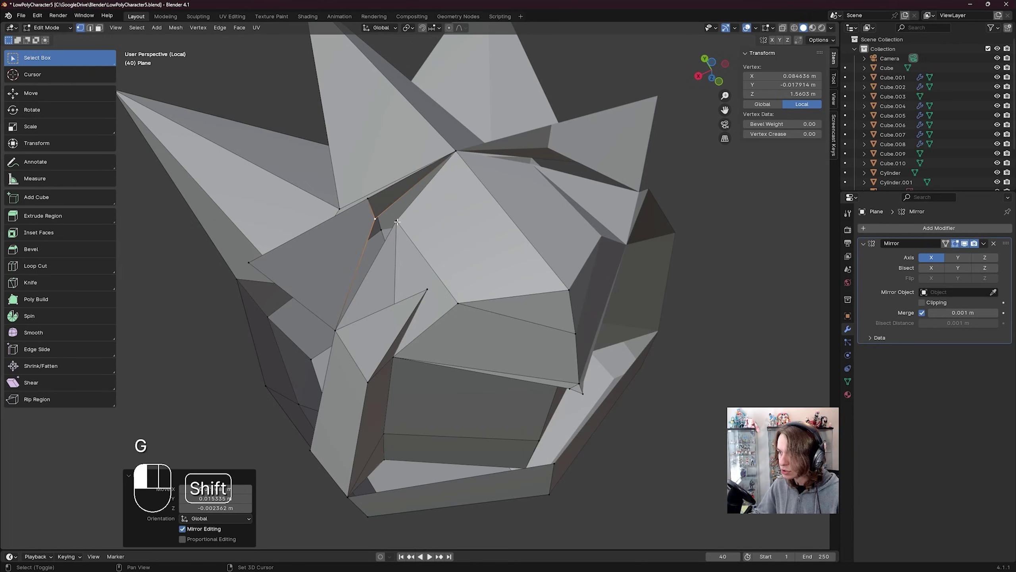
left_click(398, 222, "shift")
key("m")
left_click(416, 227)
- Move the flap's outer corner vertex about 0.02 m away from the spikes and nudge the knife cut's back vertex about 0.003 m
mouse_move(296, 277)
middle_mouse_down()
mouse_move(310, 248)
mouse_move(296, 277)
middle_mouse_up()
left_click(297, 264)
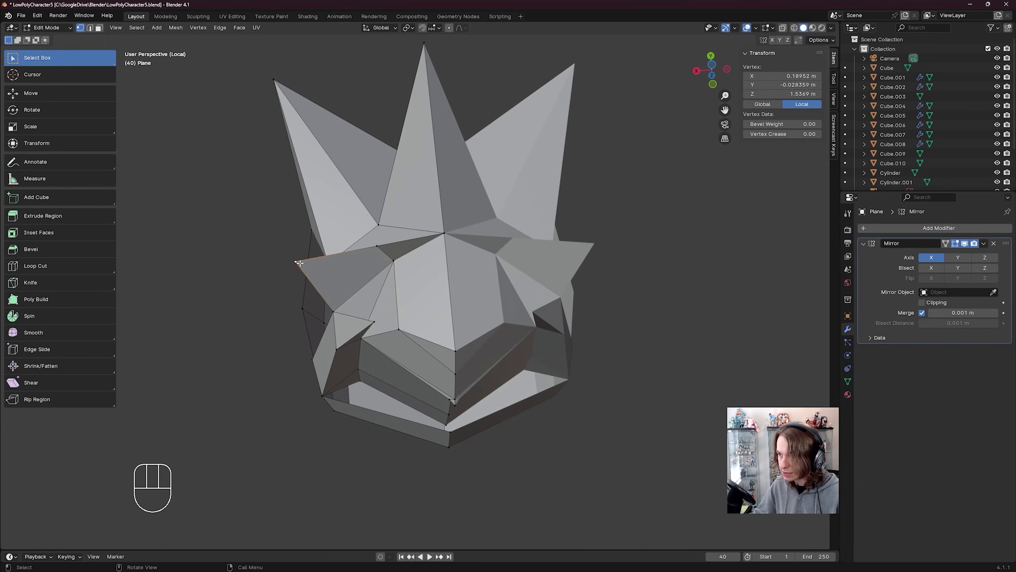
key("g")
left_click(305, 279)
middle_click_drag(358, 266, 360, 277)
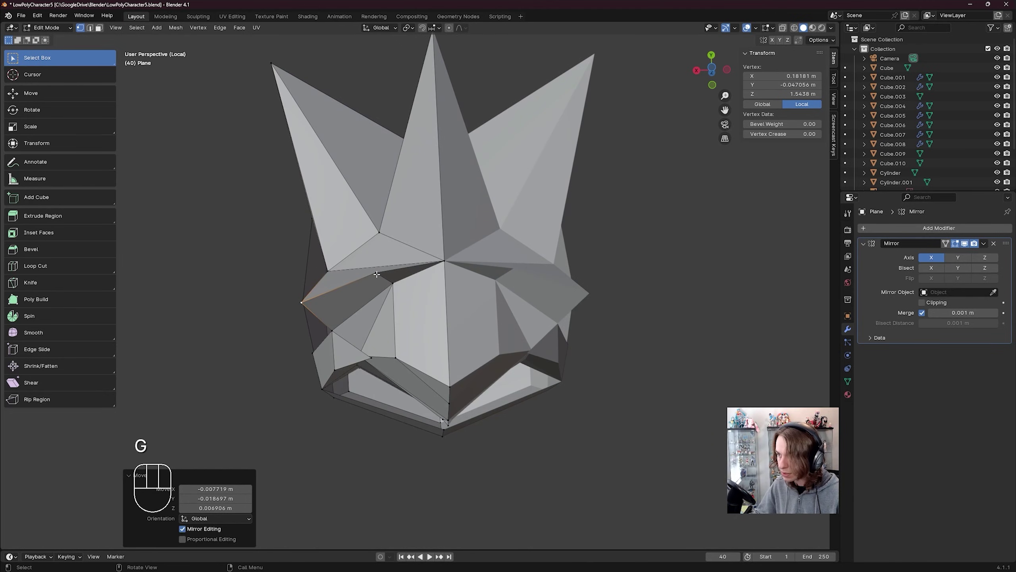
key("g")
key("g")
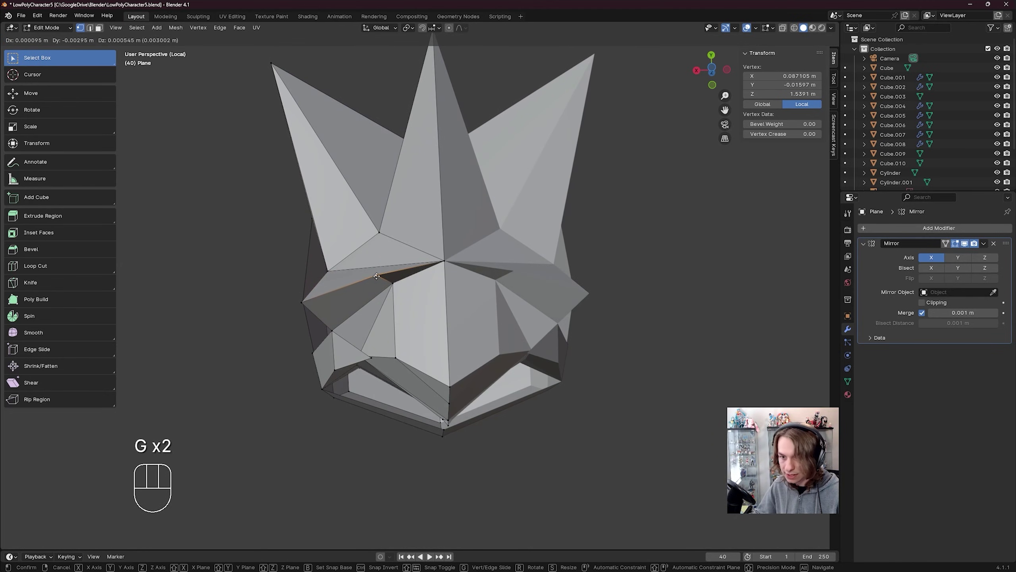
left_click(377, 276)
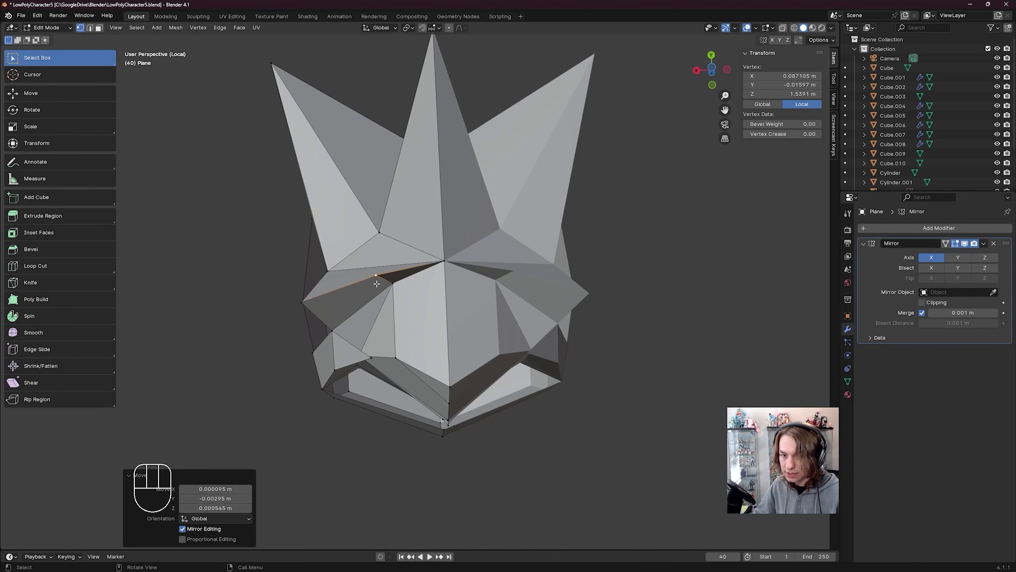
- Merge the knife cut's back vertex into the flap's outer corner vertex
left_click(303, 302, "shift")
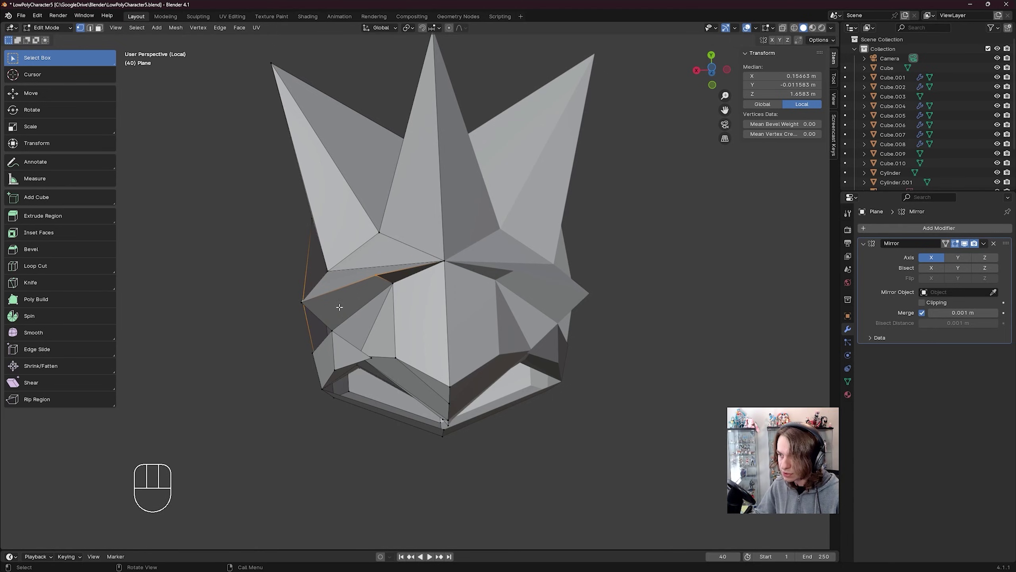
left_click(376, 278)
middle_click_drag(376, 279, 377, 274)
left_click(297, 263, "shift")
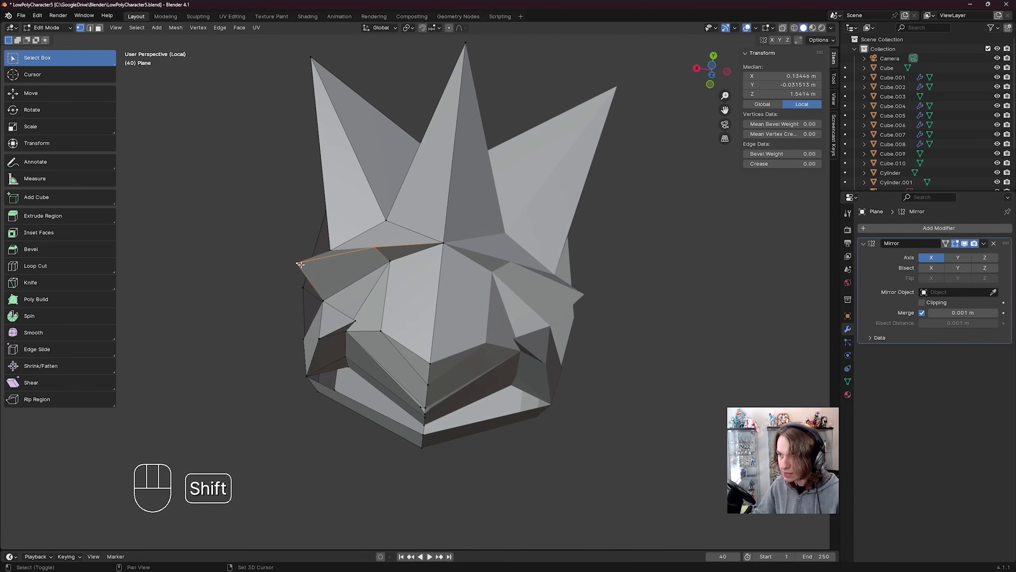
key("m")
left_click(276, 267)
- Fine-tune the vertices around the merged flap corner with several small moves, and save the file
middle_click_drag(319, 270, 456, 316)
left_click(439, 207)
key("g")
left_click(422, 197)
key("g")
left_click(424, 196)
key("g")
left_click(439, 173)
key("g")
left_click(438, 168)
left_click(430, 156)
key("g")
left_click(425, 158)
key("ctrl+s")
scroll(481, 264, "down", 5)
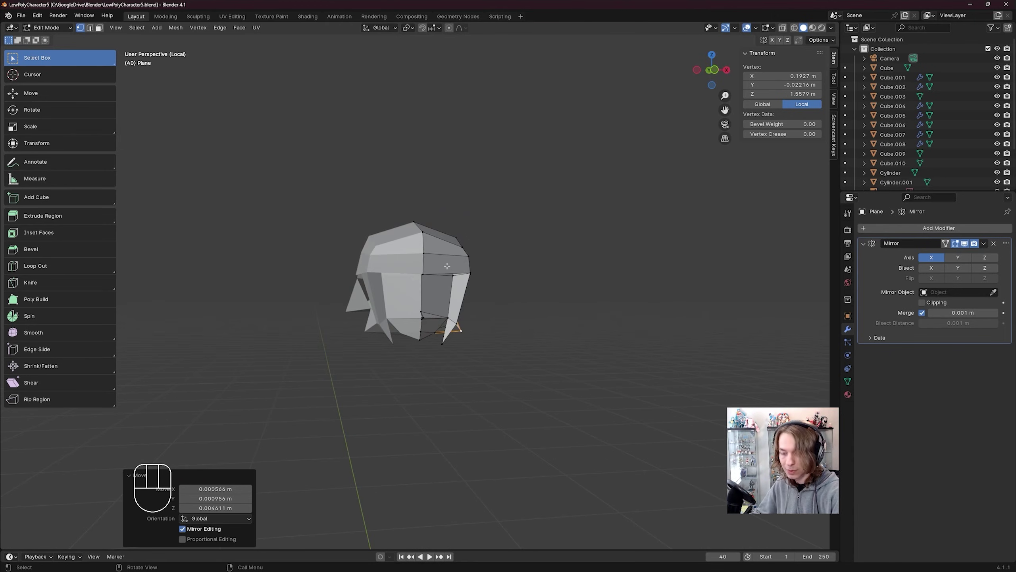
- Deselect the hair mesh vertices, bring up the right orthographic view, and save the file
key("KP_3")
scroll(573, 249, "up", 4)
left_click(573, 248)
middle_click_drag(573, 248, 530, 259)
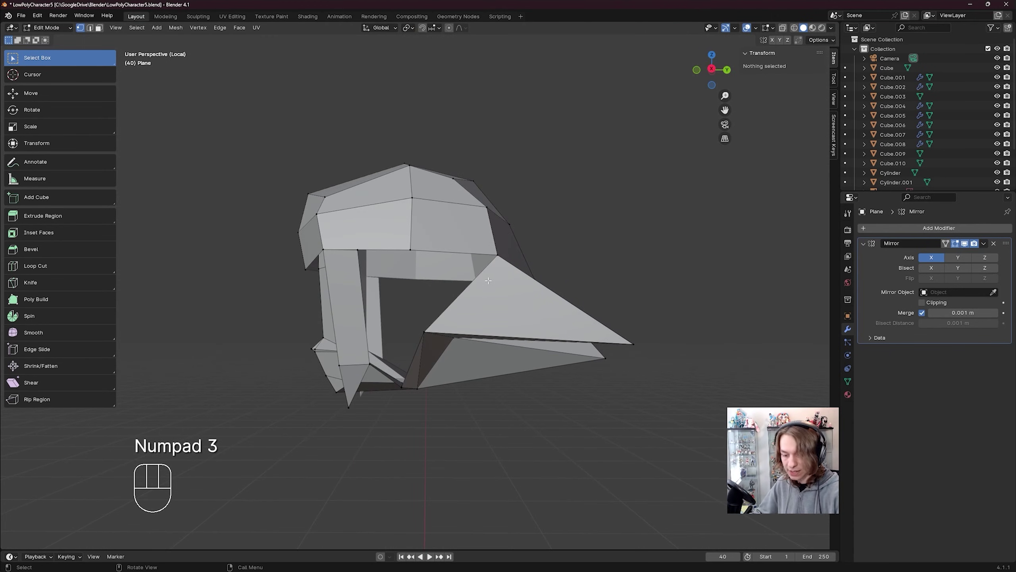
key("KP_3")
scroll(402, 323, "down", 1)
key("ctrl+s")
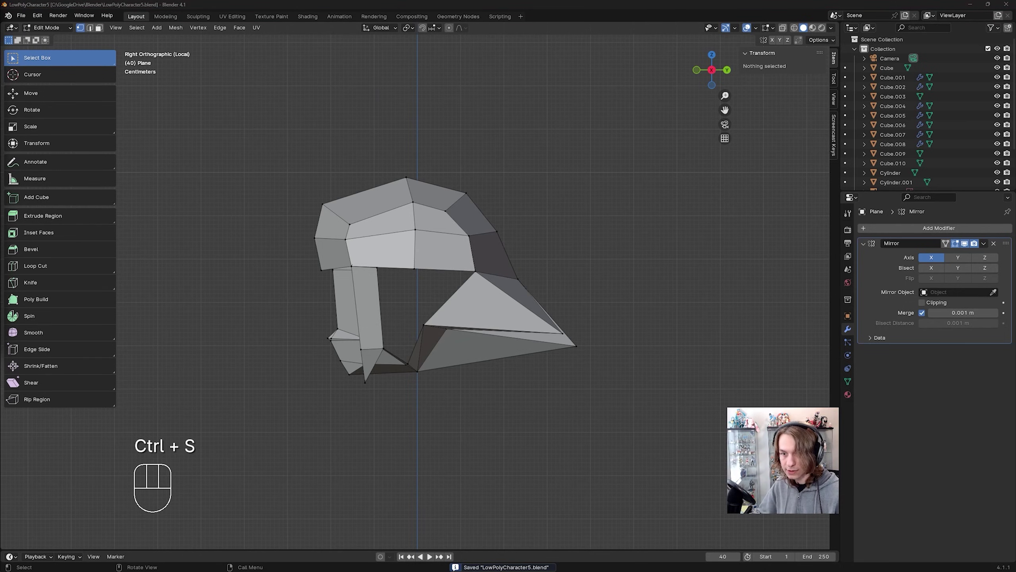
- Move the back spike's lower front corner vertex about 0.034 m backward and 0.008 m down, and save the file
middle_click_drag(522, 261, 508, 278, "shift")
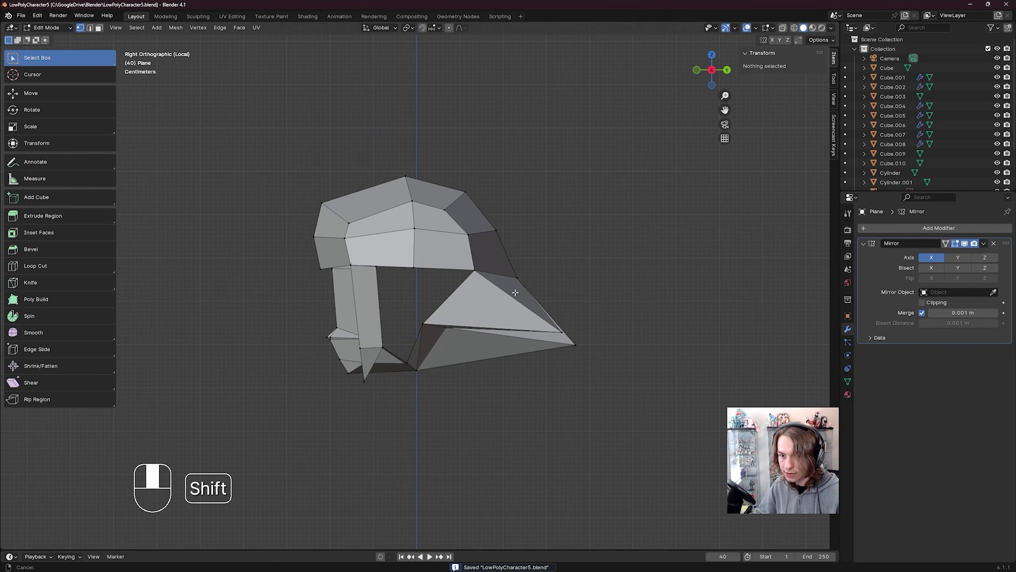
scroll(508, 279, "up", 2)
left_click(411, 316)
key("g")
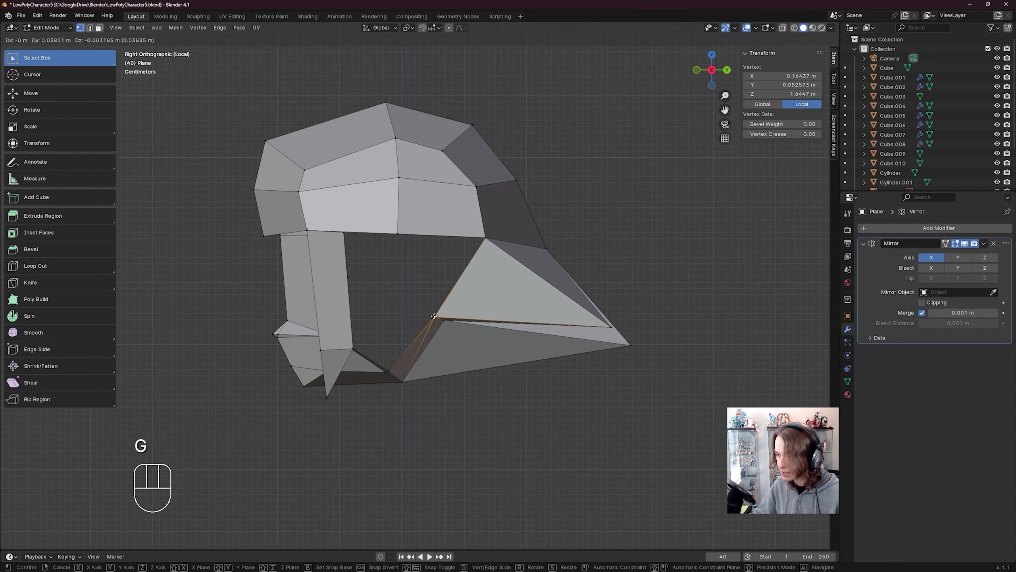
left_click(413, 316)
key("ctrl+s")
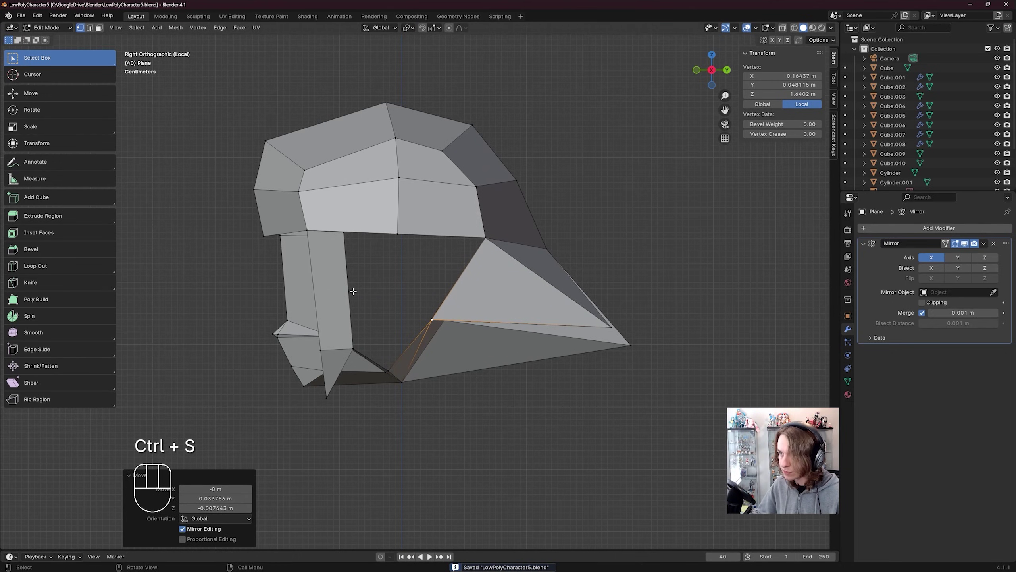
- Extrude the side strand's long rear edge about 0.067 m toward the back of the head
key("2")
left_click(351, 286)
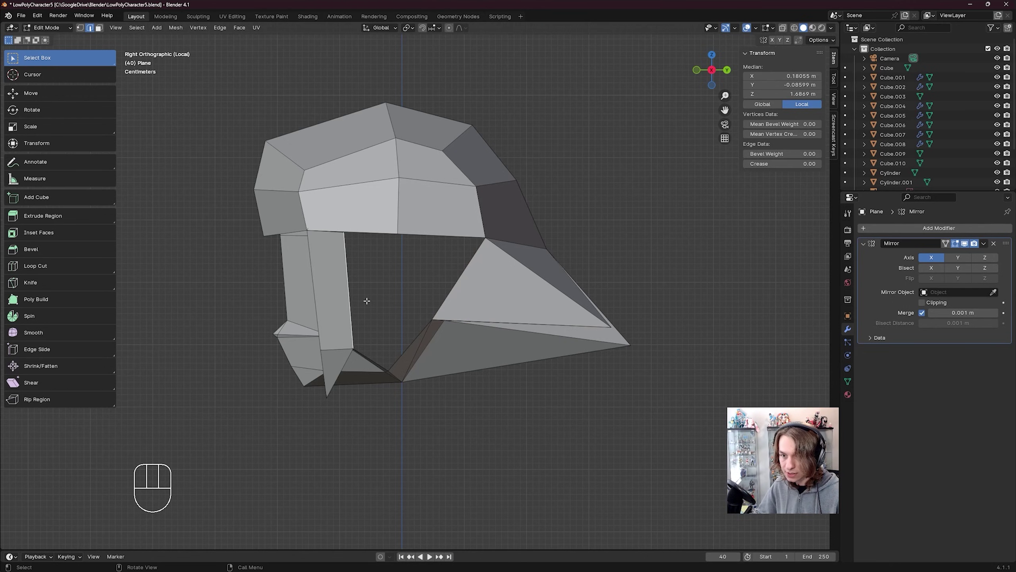
key("e")
left_click(406, 303)
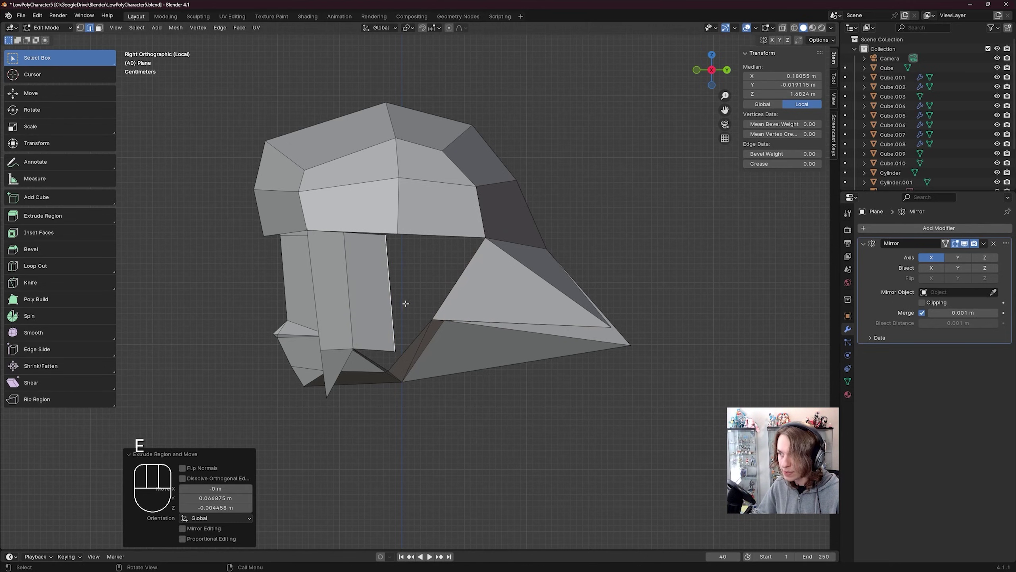
- Merge the upper vertex of the extruded strand edge into the middle vertex of the hair's lower rim using At Last
scroll(405, 304, "up", 3)
middle_click_drag(391, 250, 397, 239, "shift")
key("q")
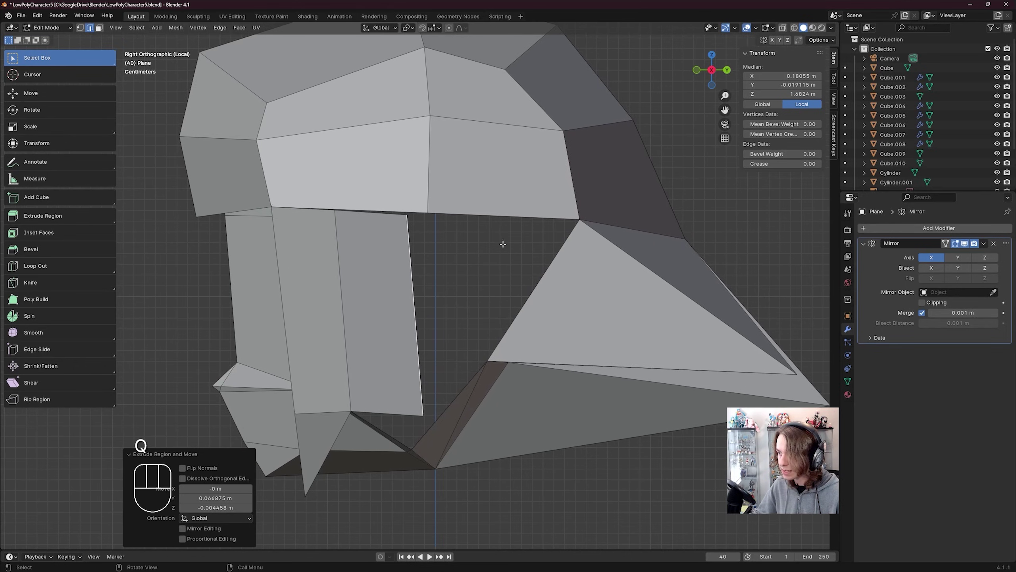
key("1")
left_click(402, 222)
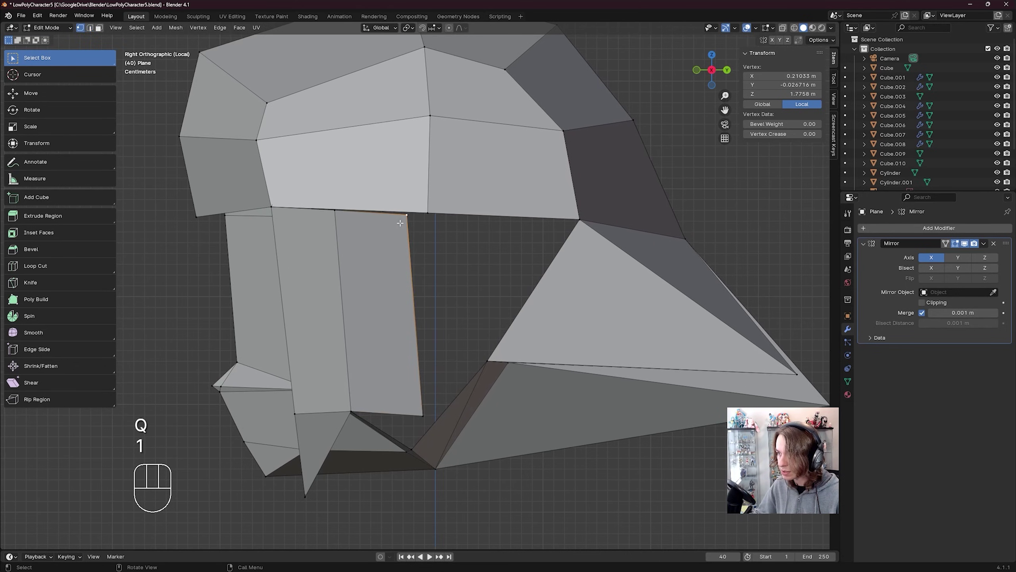
left_click(428, 213, "shift")
key("m")
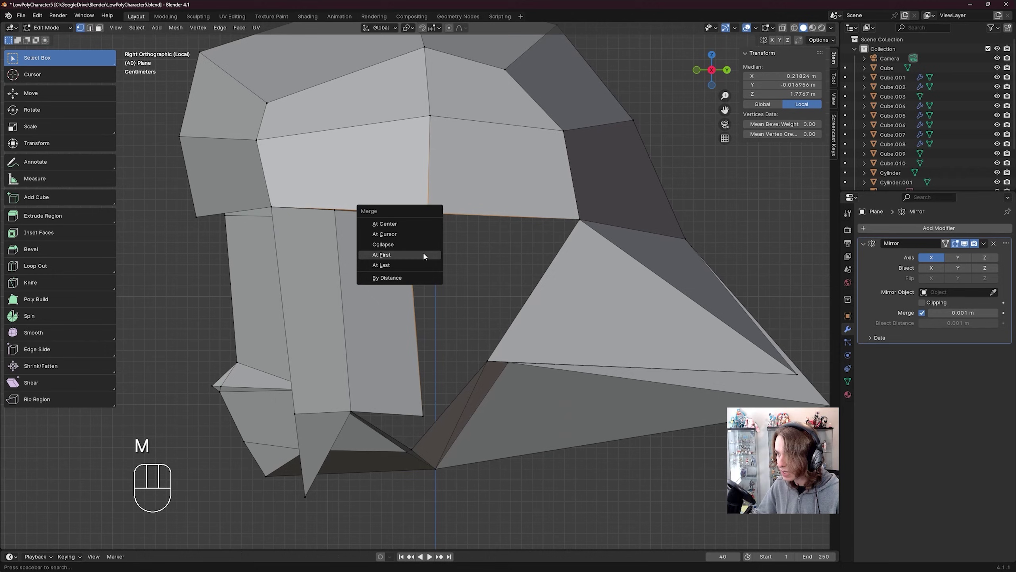
left_click(420, 264)
- Raise the extruded strand panel's lower rear vertex to roughly halfway up the opening so its bottom edge slants
scroll(433, 321, "down", 2)
left_click(422, 375)
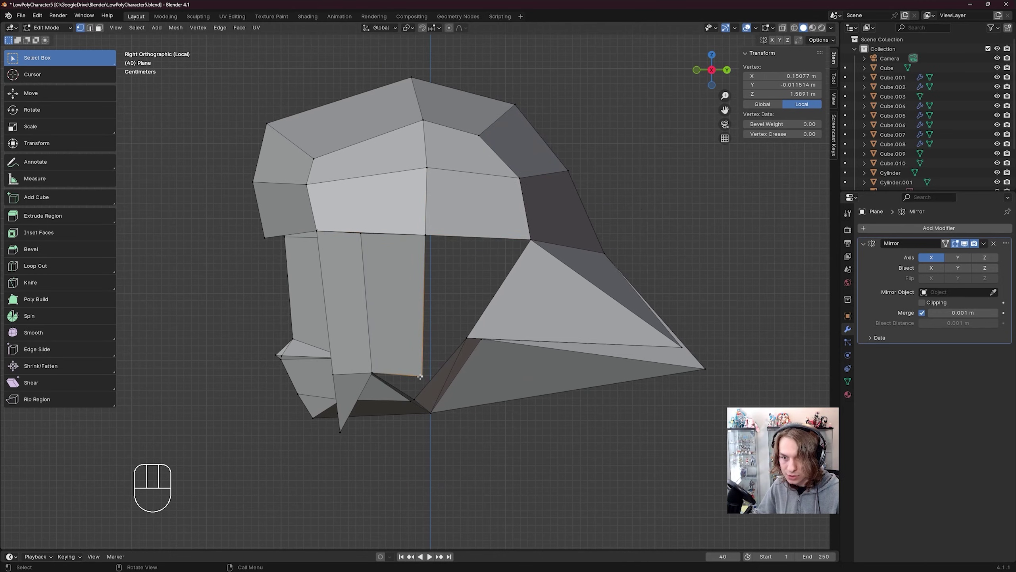
key("g")
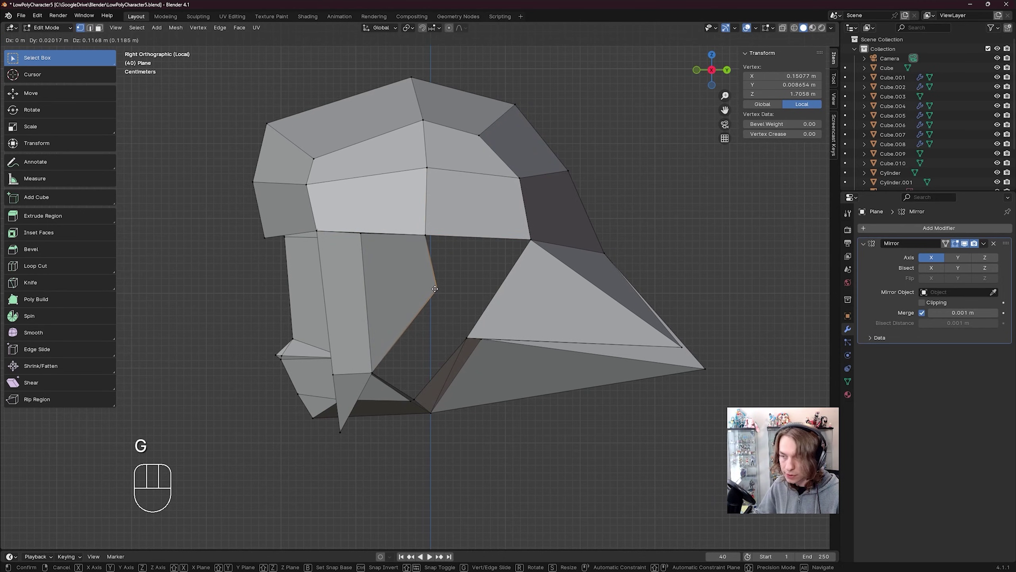
left_click(427, 304)
- Extrude the rear rim edge about 0.11 m down and 0.04 m back, and merge its front vertex into the strand panel's raised vertex
key("2")
left_click(472, 235)
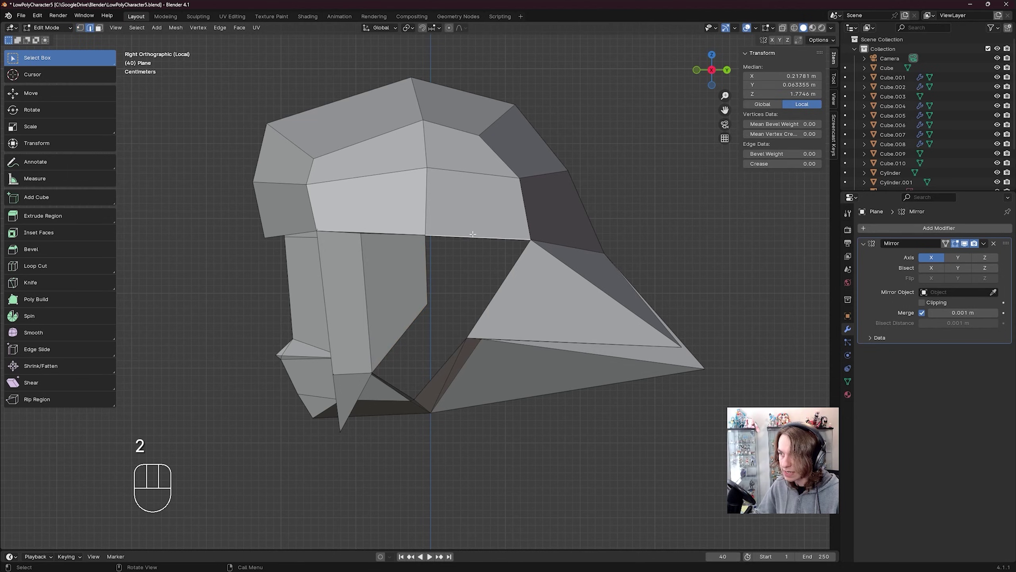
key("e")
left_click(466, 316)
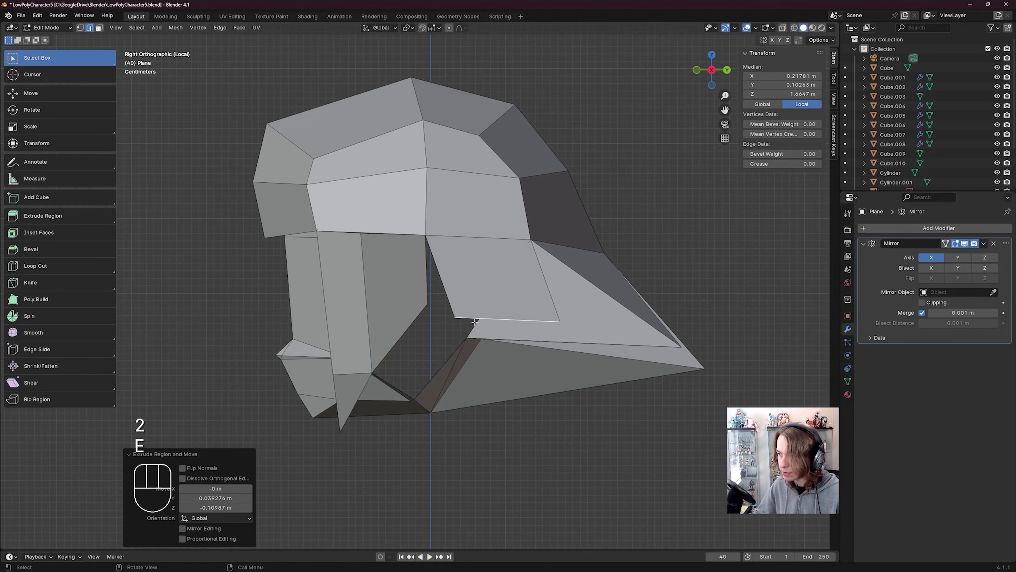
scroll(466, 316, "up", 2)
key("1")
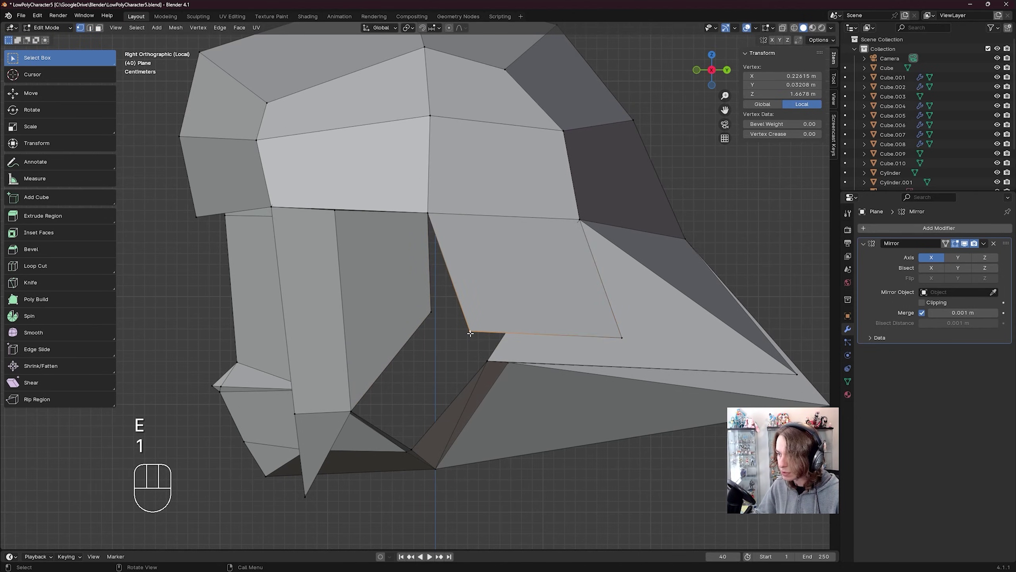
left_click(432, 310, "shift")
key("m")
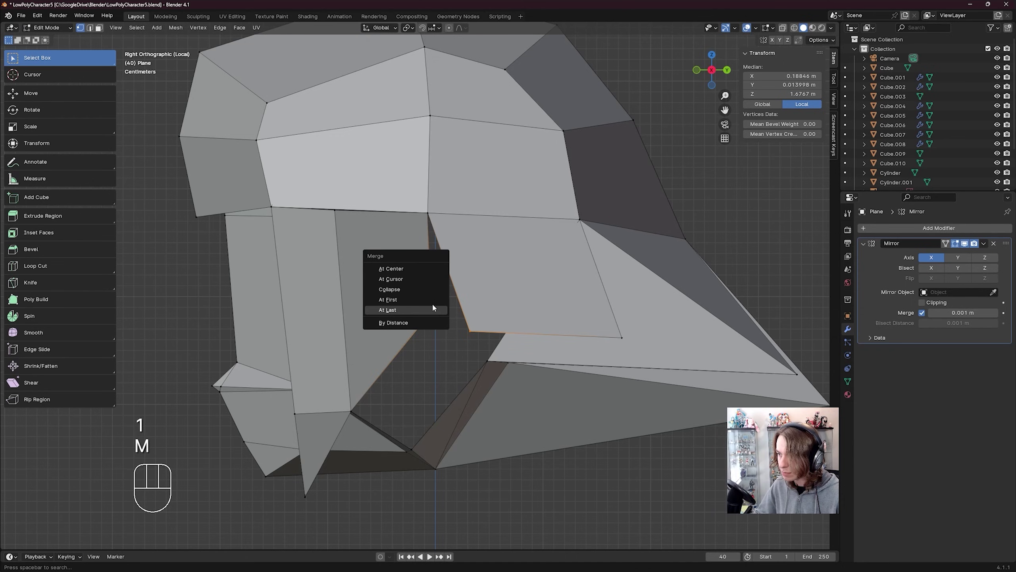
left_click(432, 304)
- Move the rear rim panel's free lower vertex about 0.088 m forward and 0.047 m up, just in front of the spike
scroll(578, 338, "down", 1)
left_click(587, 328)
key("g")
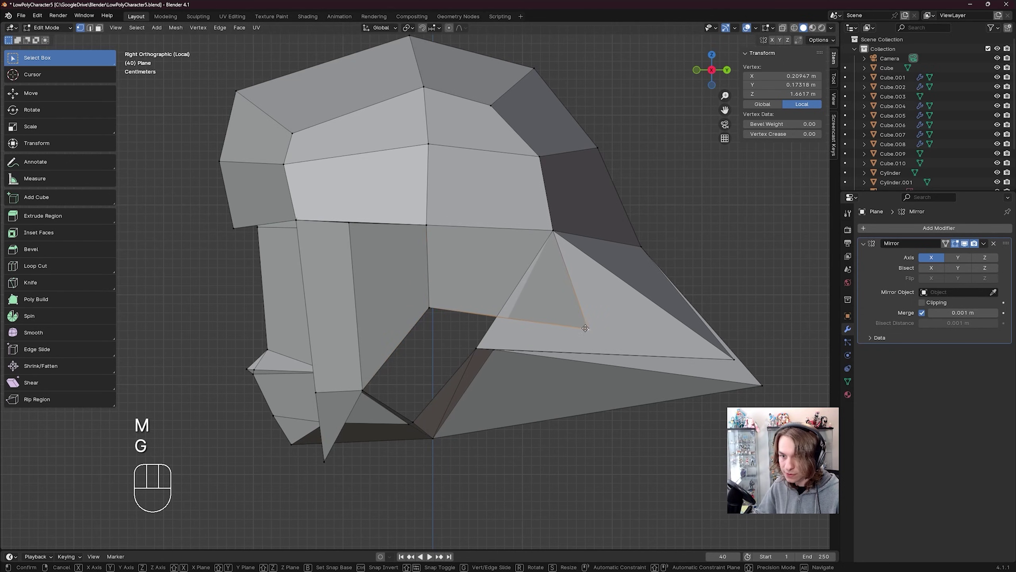
left_click(507, 286)
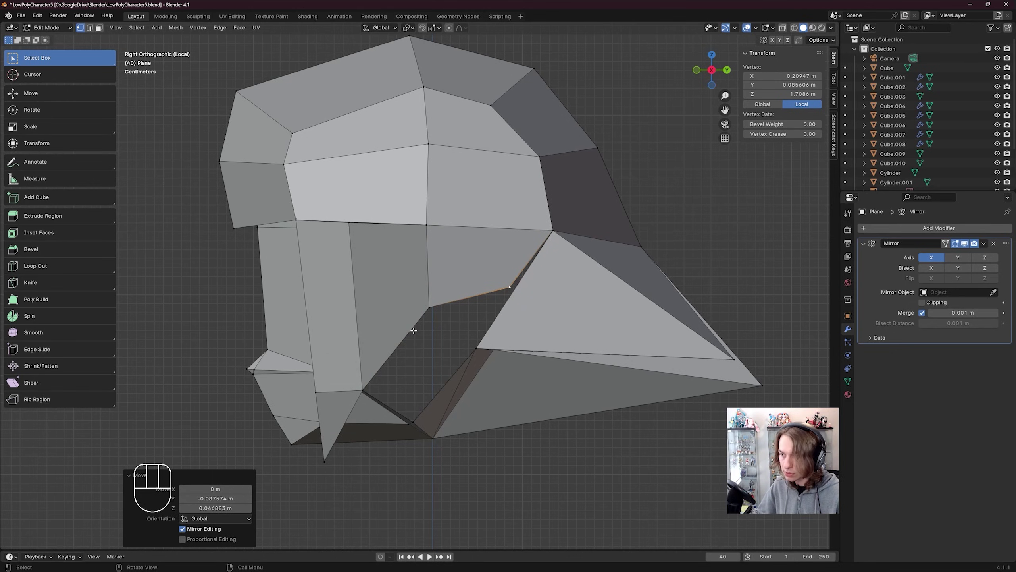
- Move the side strand's lower rear vertex about 0.026 m up and 0.004 m forward
left_click(363, 388)
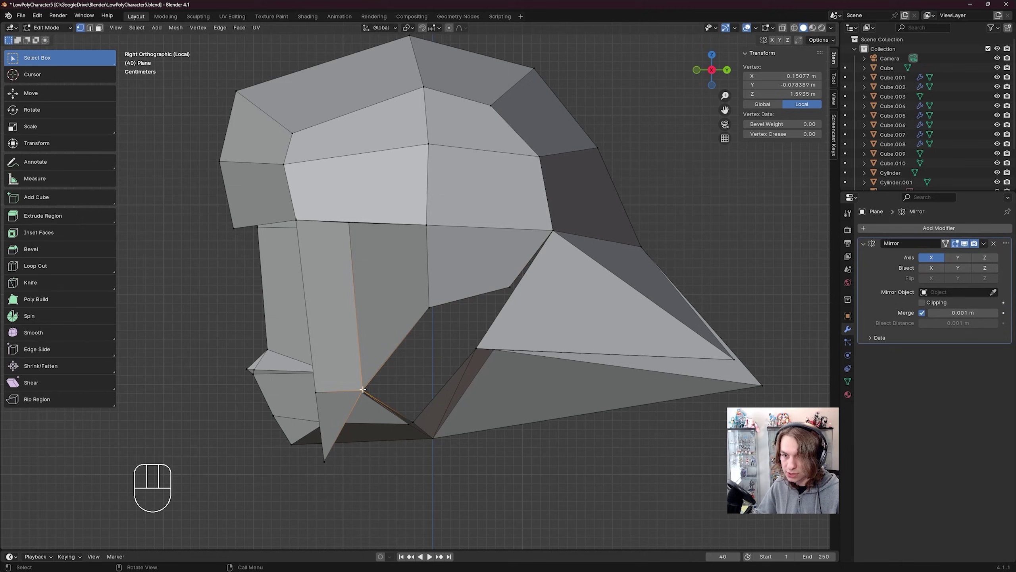
key("g")
left_click(360, 366)
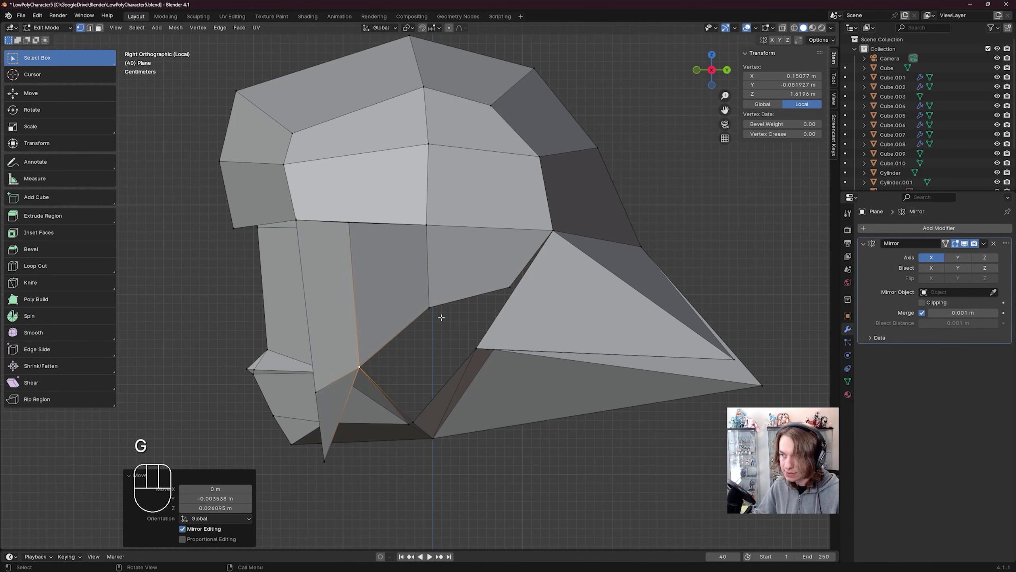
key("F2")
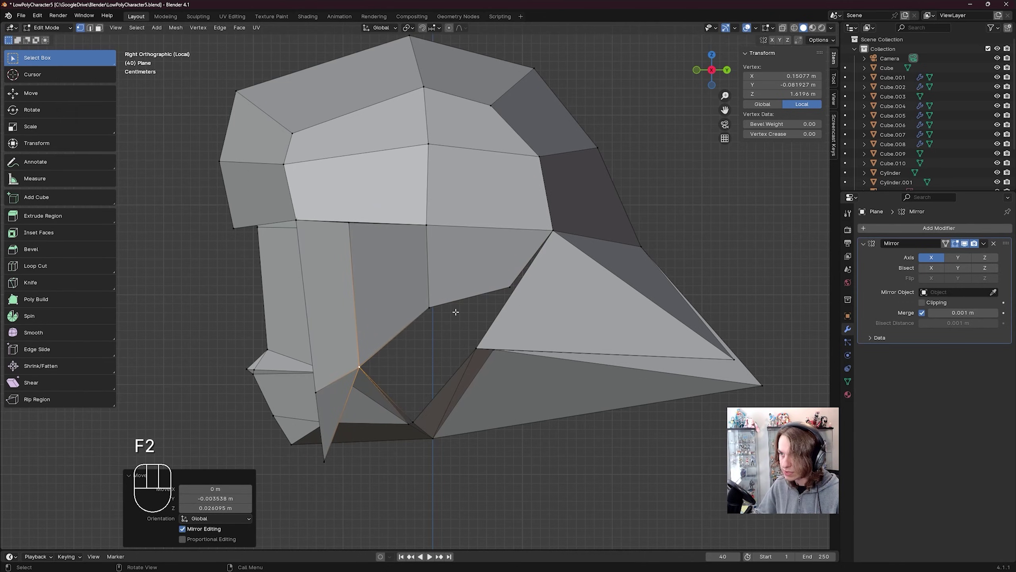
- Extrude the strand panel's slanted lower edge down and back toward the spike, and move the new geometry outward
key("2")
left_click(397, 331)
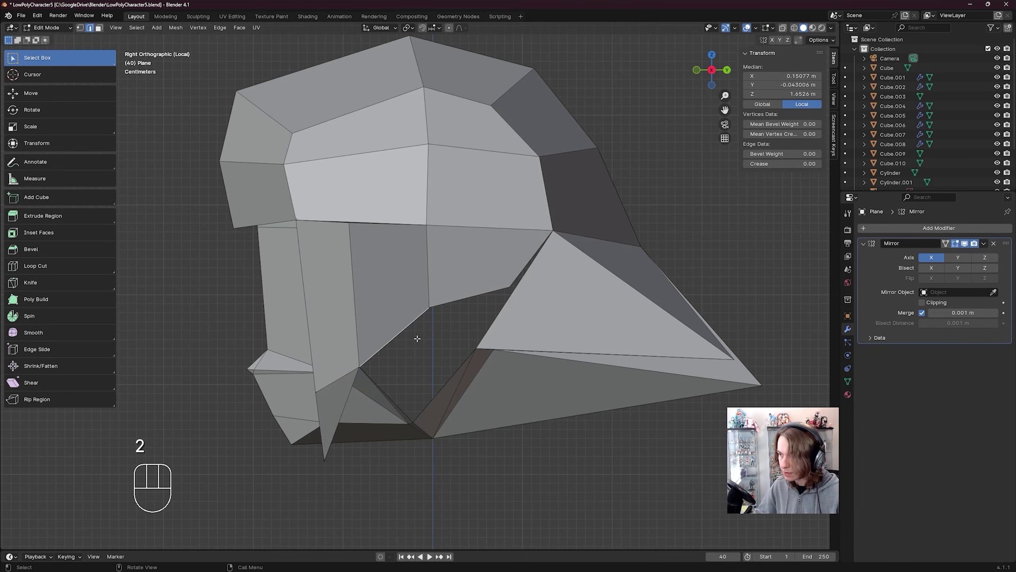
key("e")
left_click(480, 355)
middle_click_drag(480, 356, 454, 323)
key("g")
left_click(602, 318)
- Adjust the vertex where the side panels meet the new flap with small moves, and save the file
left_click(353, 297)
key("g")
left_click(358, 300)
key("g")
left_click(483, 320)
key("ctrl+s")
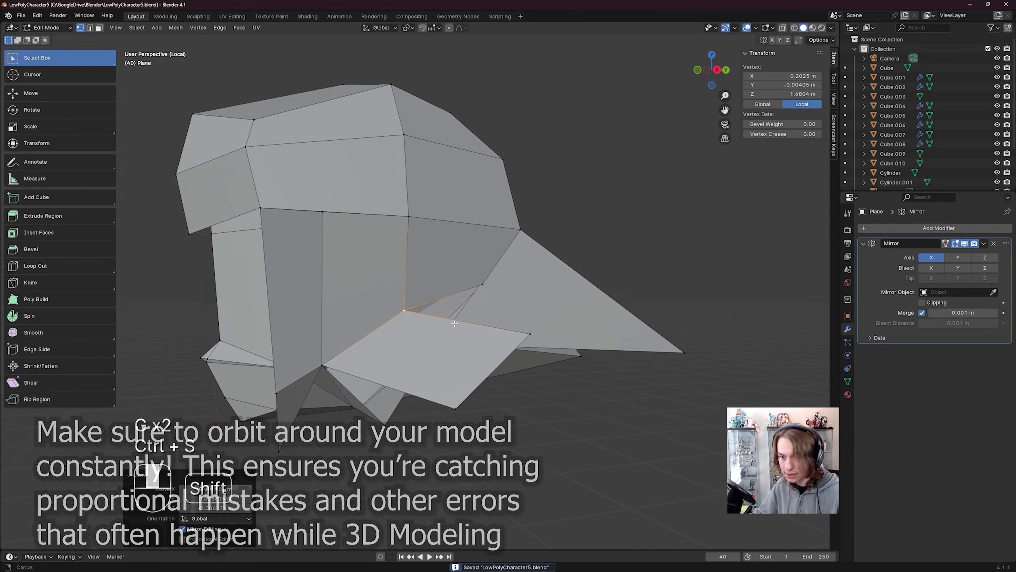
- Move the new flap's upper rear corner vertex about 0.008 m forward and 0.002 m down
key("KP_3")
left_click(418, 320)
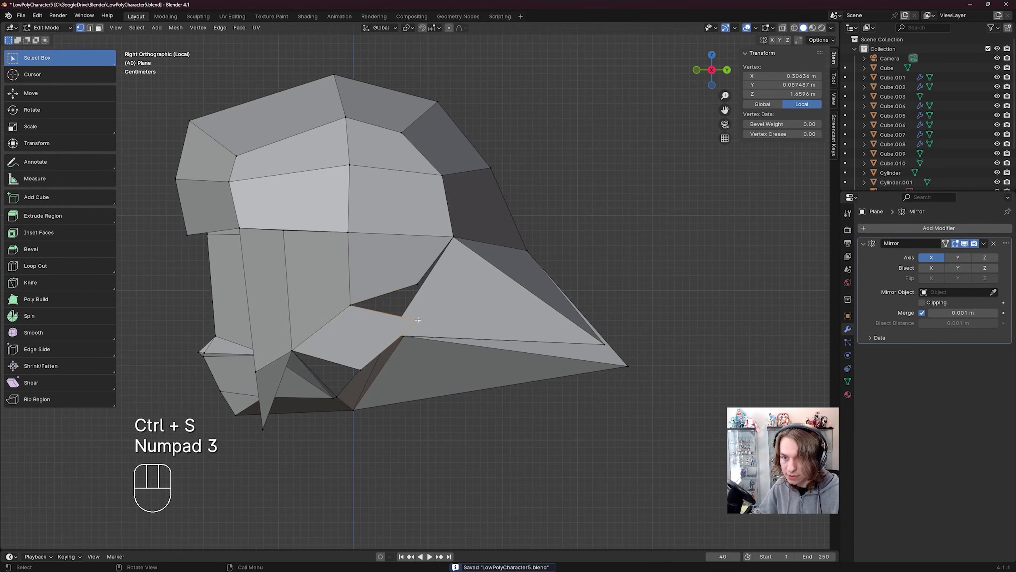
key("g")
left_click(412, 321)
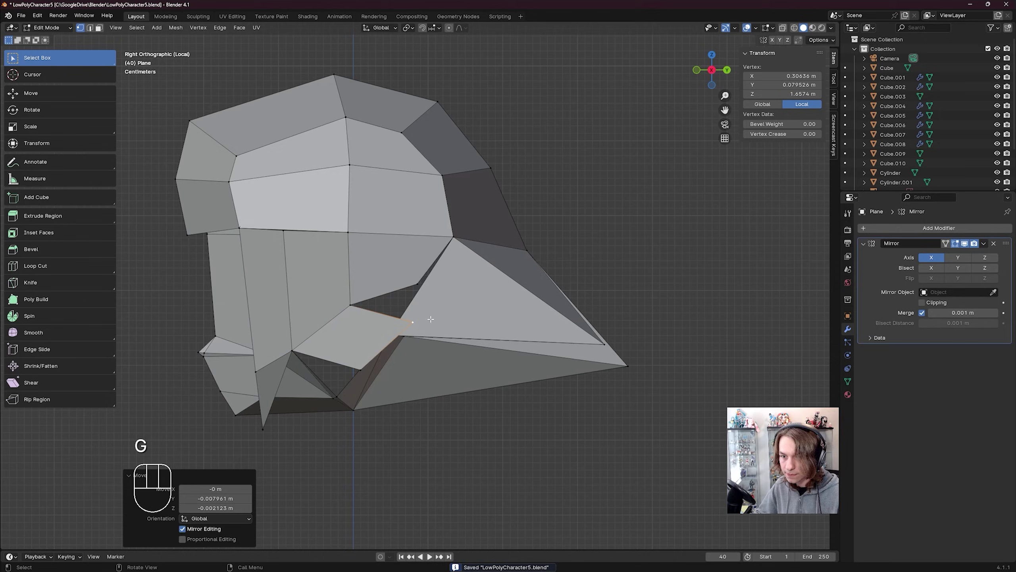
- Reposition the rear rim panel's free lower vertex closer to the front corner of the back spike
middle_click_drag(579, 260, 356, 282)
left_click(352, 280)
key("g")
left_click(349, 285)
- Extrude the rear rim panel's lower vertex about 0.037 m down and merge it into the spike's front corner vertex using At Last
middle_click_drag(356, 281, 373, 275, "shift")
scroll(374, 276, "up", 2)
key("e")
left_click(374, 332)
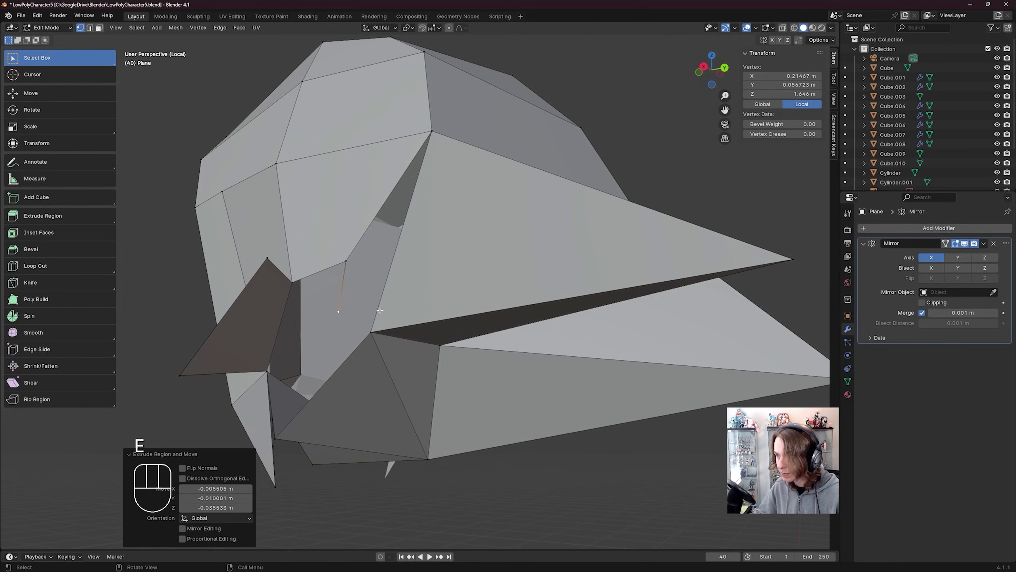
left_click(372, 332, "shift")
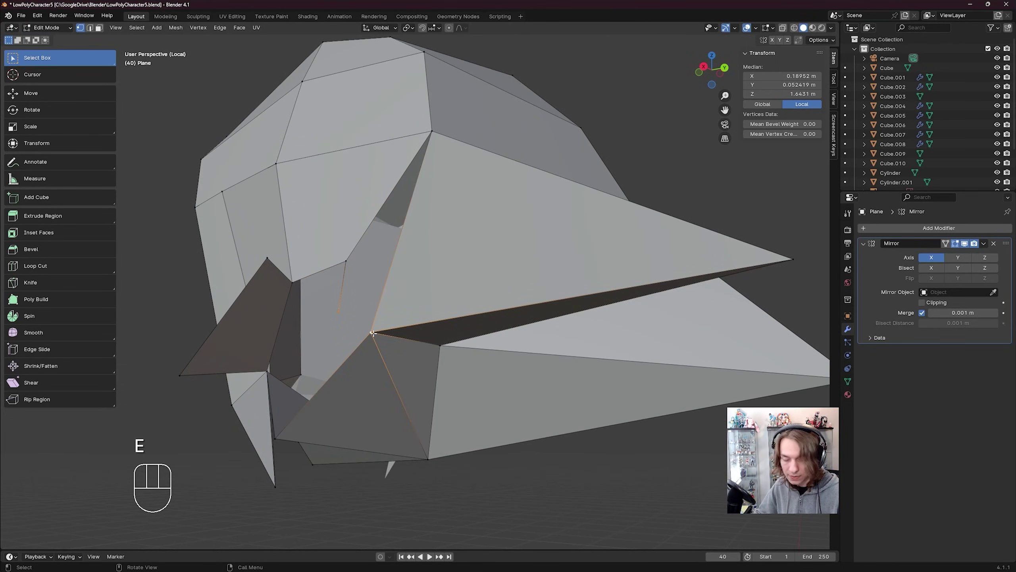
key("m")
left_click(373, 332)
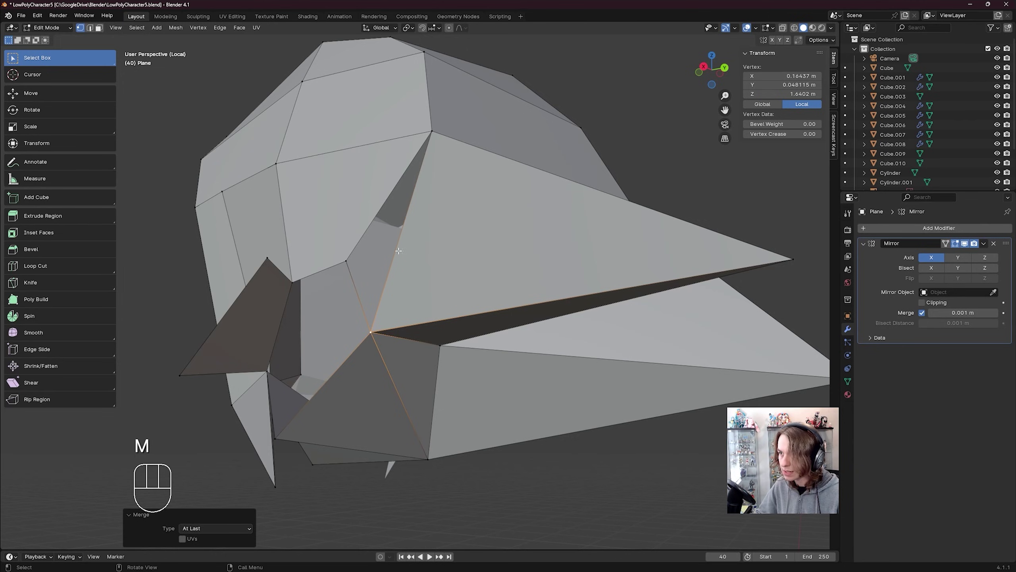
- Fill the triangular gap between the rear rim panel's back edge and the spike's front edge with a face
key("2")
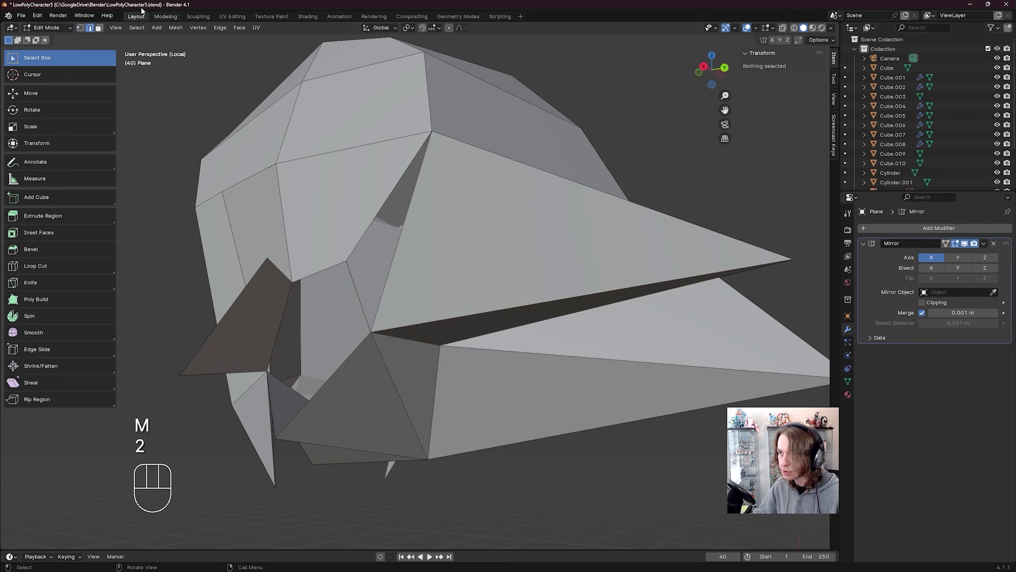
left_click(366, 226)
left_click(371, 281, "shift")
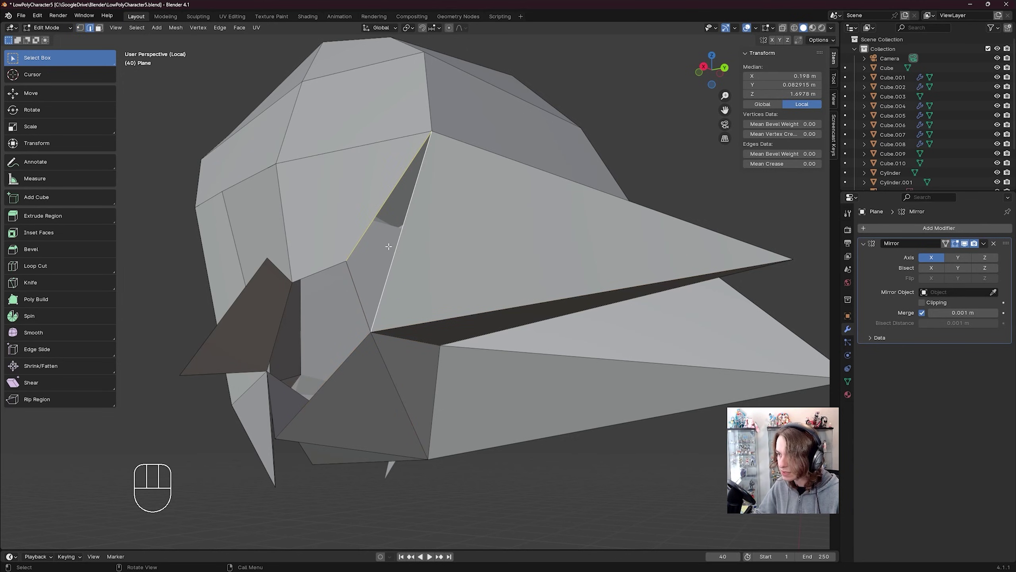
key("f")
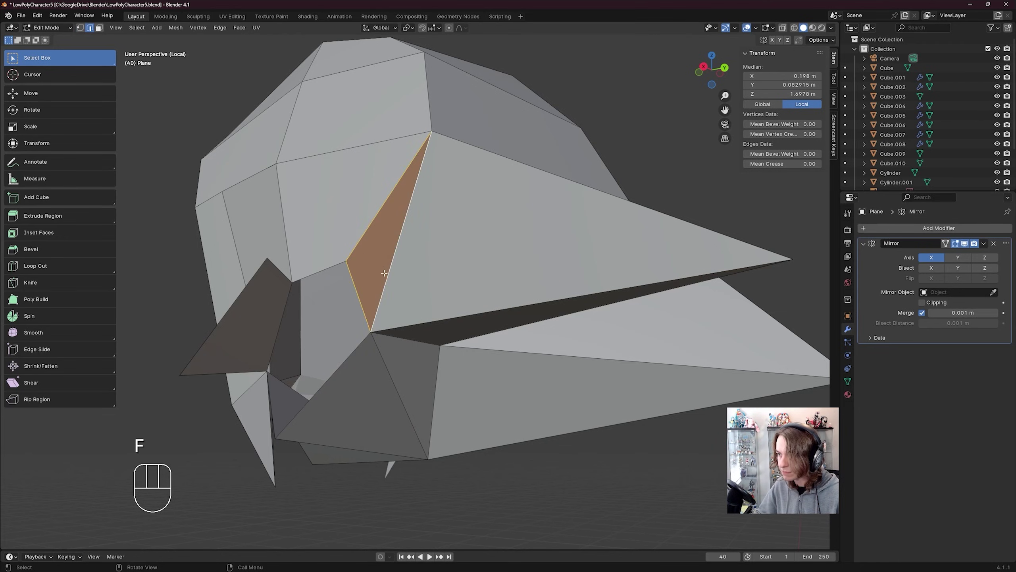
scroll(384, 273, "down", 4)
left_click(401, 278)
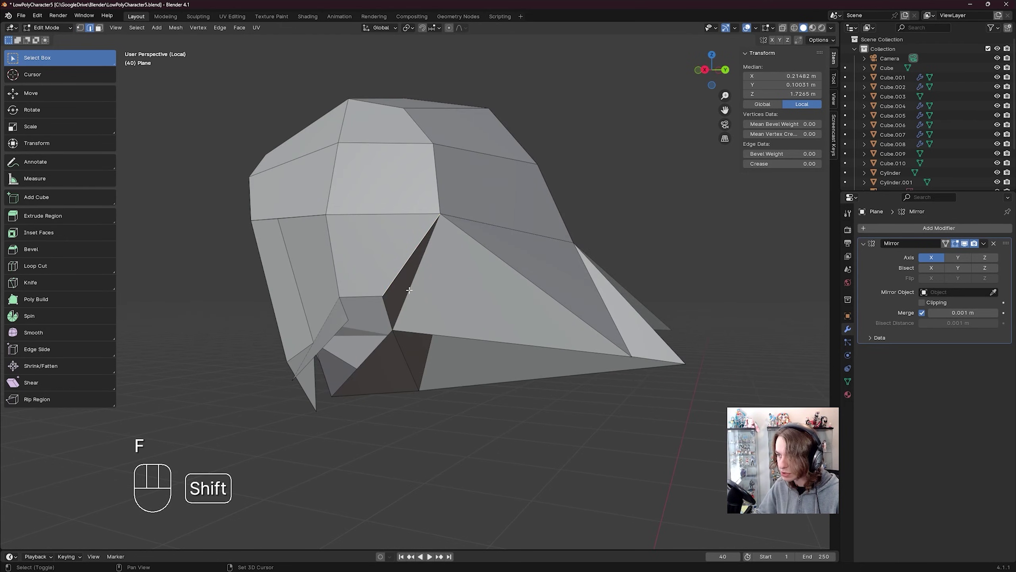
- Lower the rear rim panel's bottom vertex next to the filled triangle by about 0.006 m
middle_click_drag(382, 346, 338, 350)
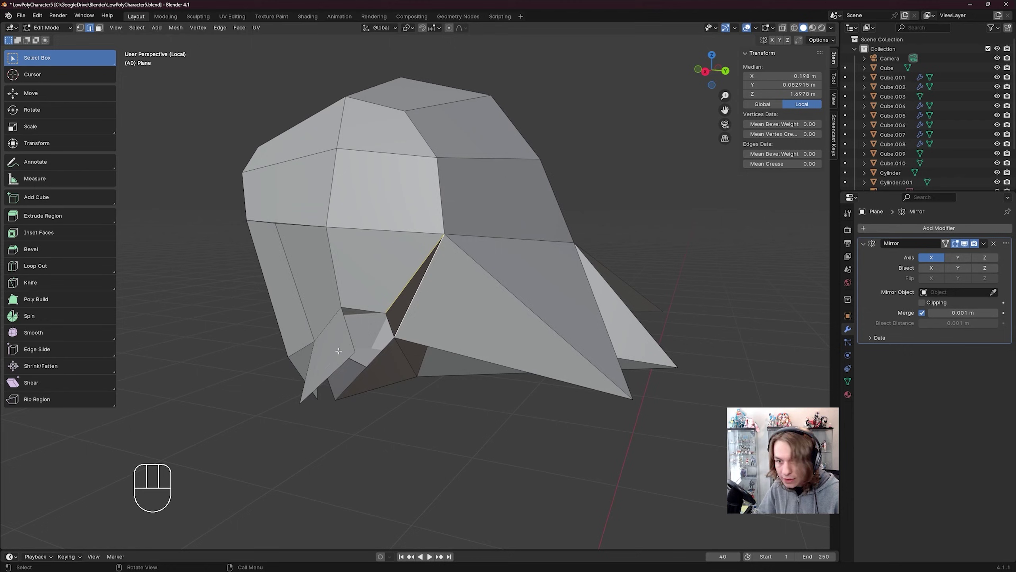
mouse_move(403, 300)
middle_mouse_down()
mouse_move(360, 312)
mouse_move(407, 296)
middle_mouse_up()
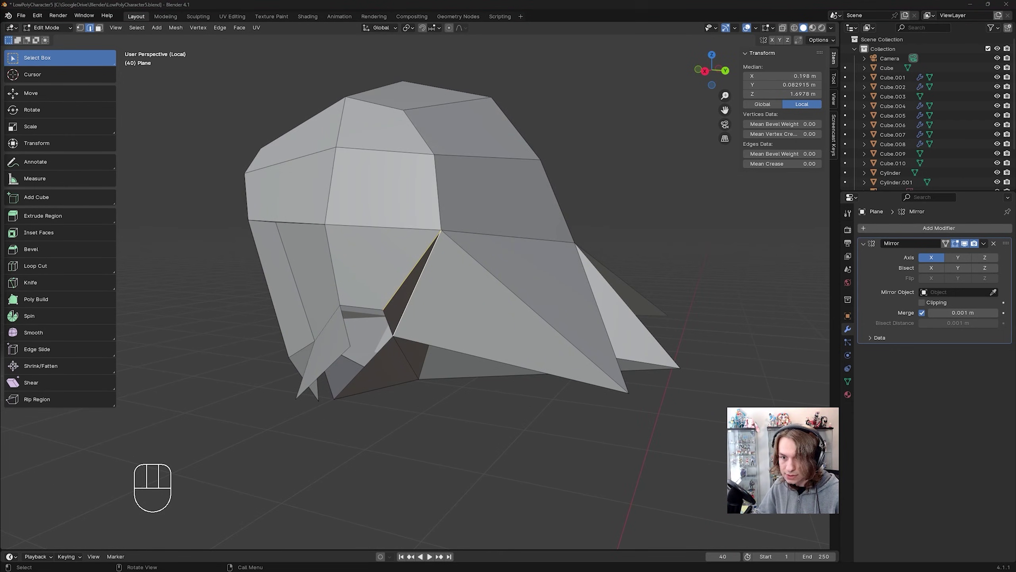
middle_click_drag(322, 227, 421, 311)
key("2")
key("1")
left_click(362, 314)
key("g")
left_click(372, 311)
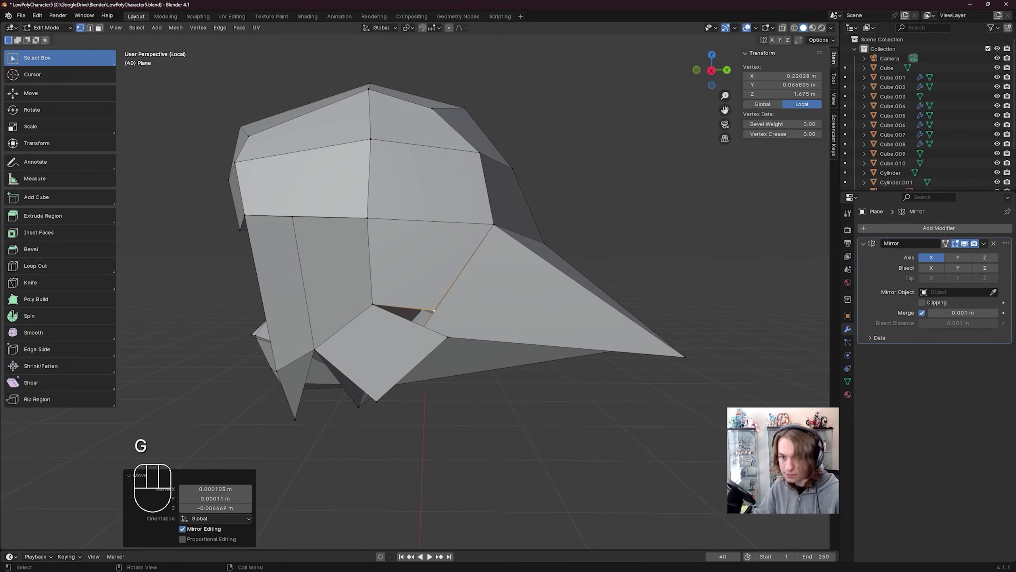
- Move the side flap's free lower vertex about 0.034 m up and 0.038 m toward the back
middle_click_drag(424, 346, 435, 347)
left_click(413, 402)
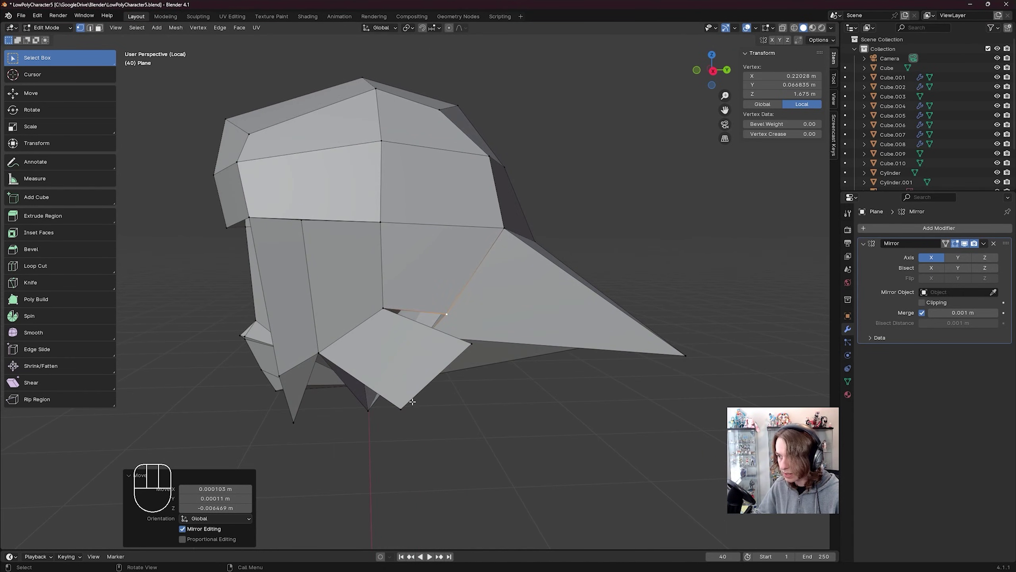
key("g")
left_click(440, 375)
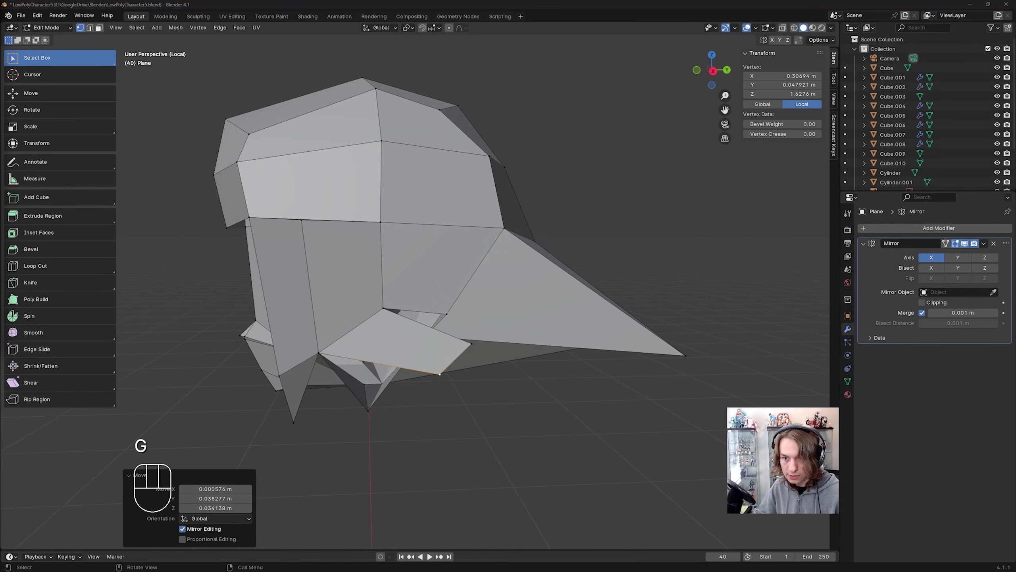
- Merge the side flap's rear vertex into its lower one using At First and move the resulting tip about 0.021 m back and 0.023 m up
middle_click_drag(441, 363, 444, 364)
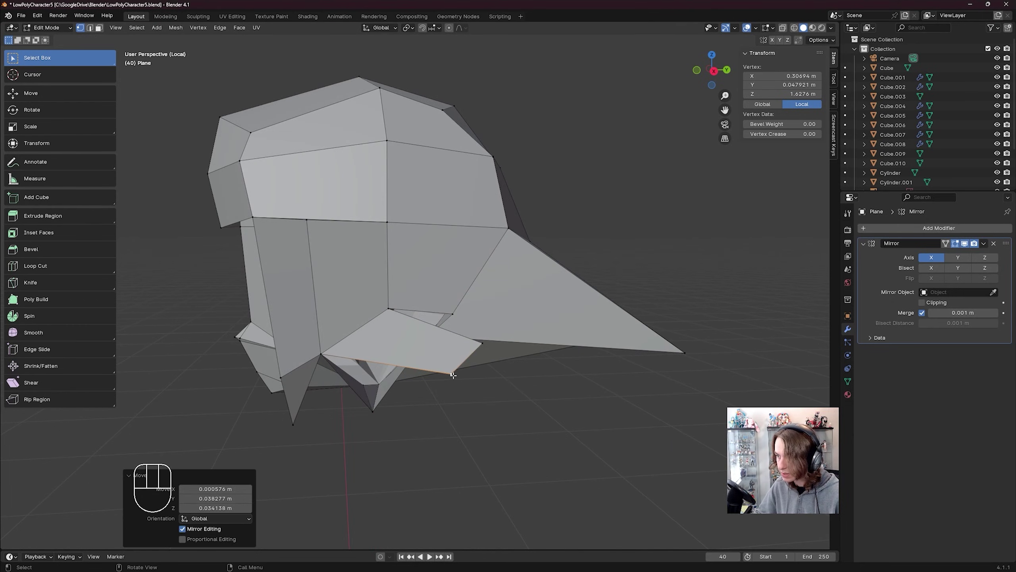
left_click(452, 375)
left_click(482, 343, "shift")
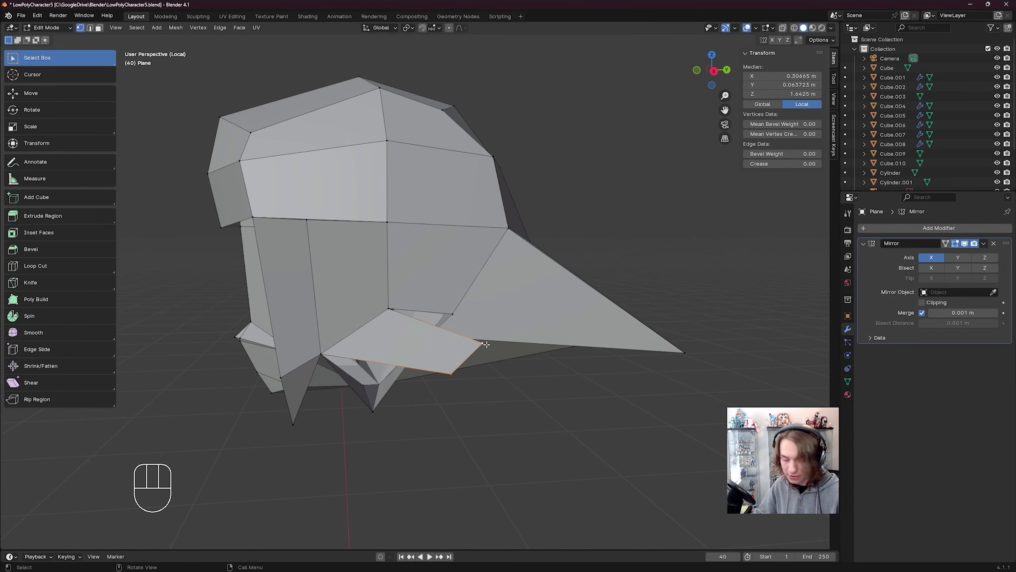
key("m")
left_click(482, 332)
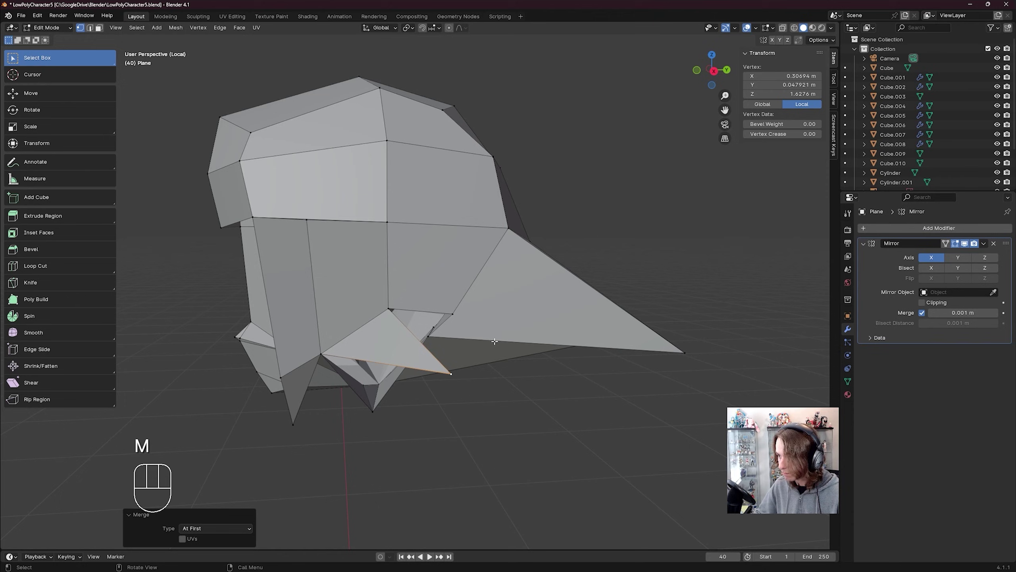
key("g")
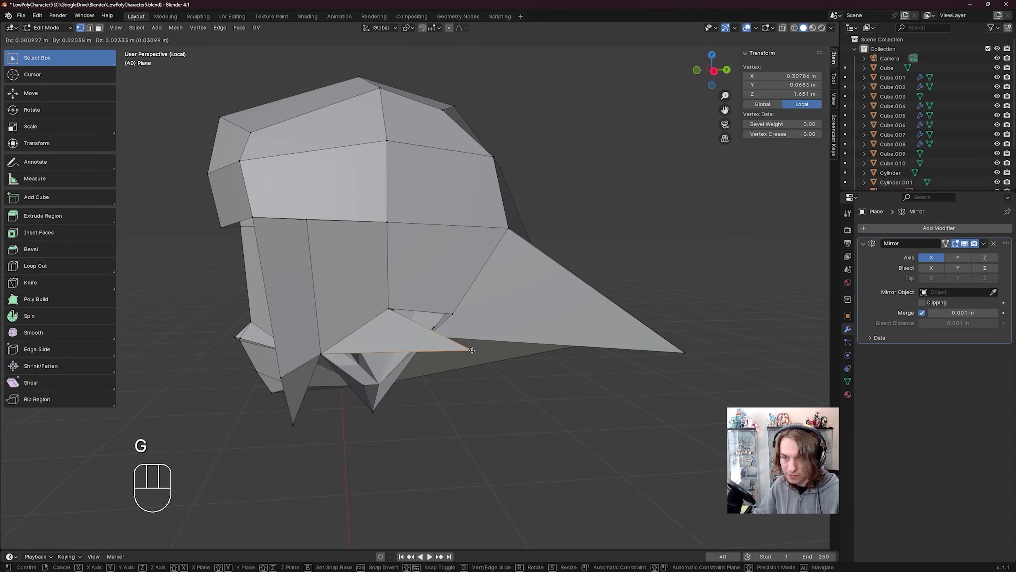
left_click(473, 350)
- Extrude the side flap's tip vertex toward the back and merge the new vertex into the rear rim panel's lower vertex
middle_click_drag(472, 350, 424, 375)
scroll(424, 376, "up", 3)
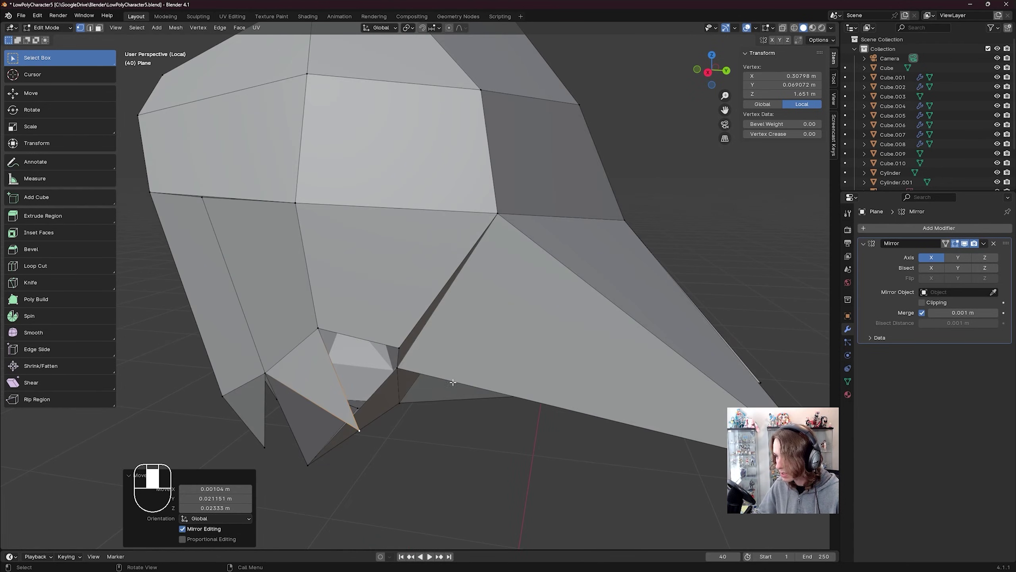
key("e")
left_click(490, 381)
left_click(398, 349, "shift")
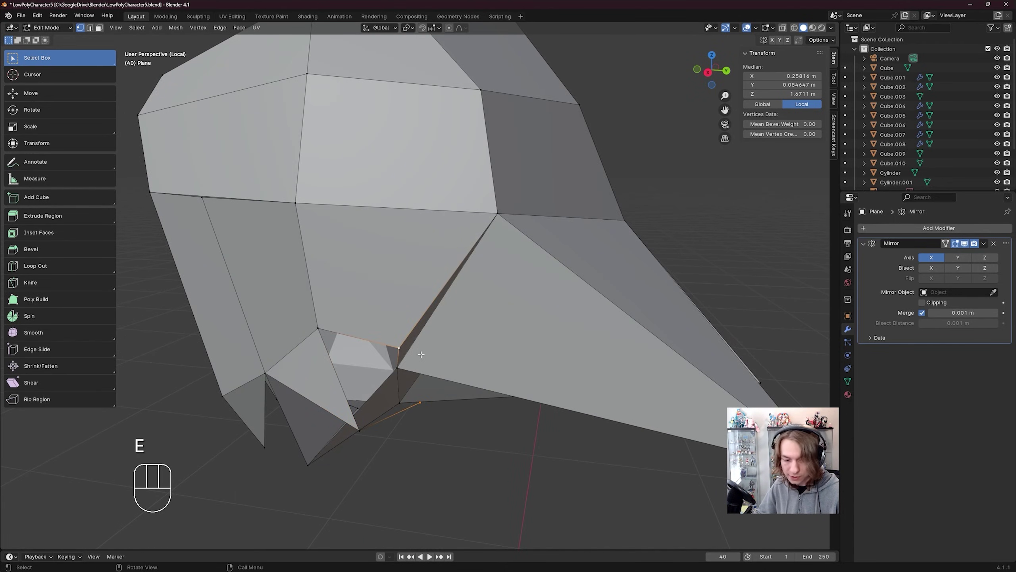
key("m")
left_click(415, 364)
- Fill the triangle between the rear rim panel's lower edge and the side flap's rear edge, and save the file
mouse_move(415, 364)
middle_mouse_down()
mouse_move(391, 371)
mouse_move(418, 372)
middle_mouse_up()
key("2")
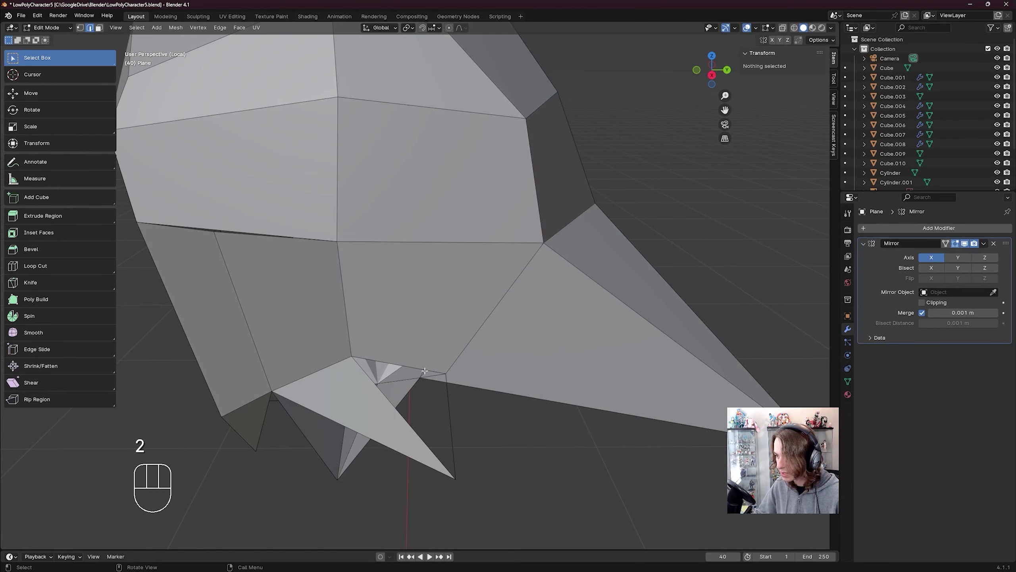
left_click(425, 371)
left_click(447, 411, "shift")
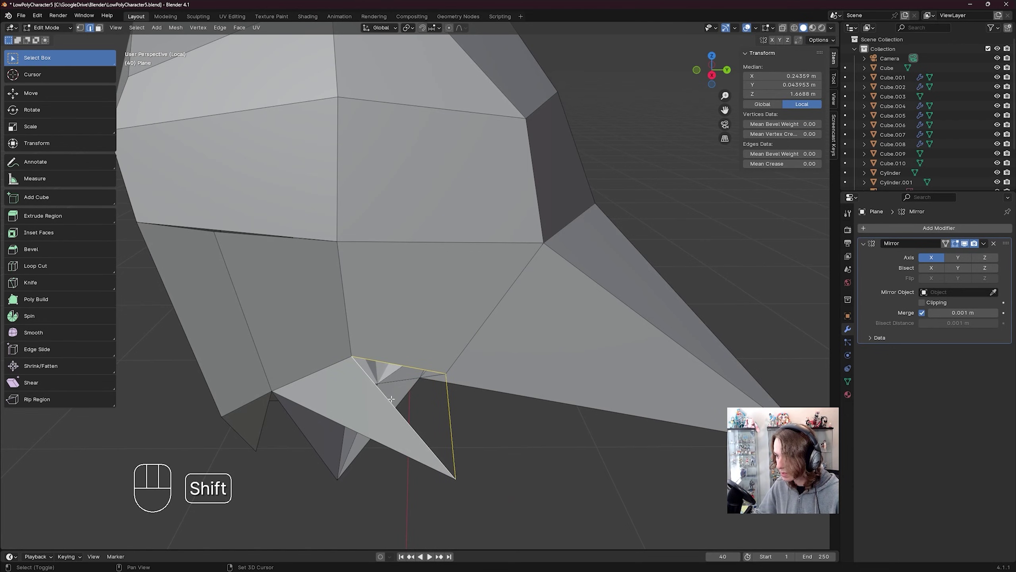
key("f")
middle_click_drag(472, 416, 354, 348)
key("ctrl+s")
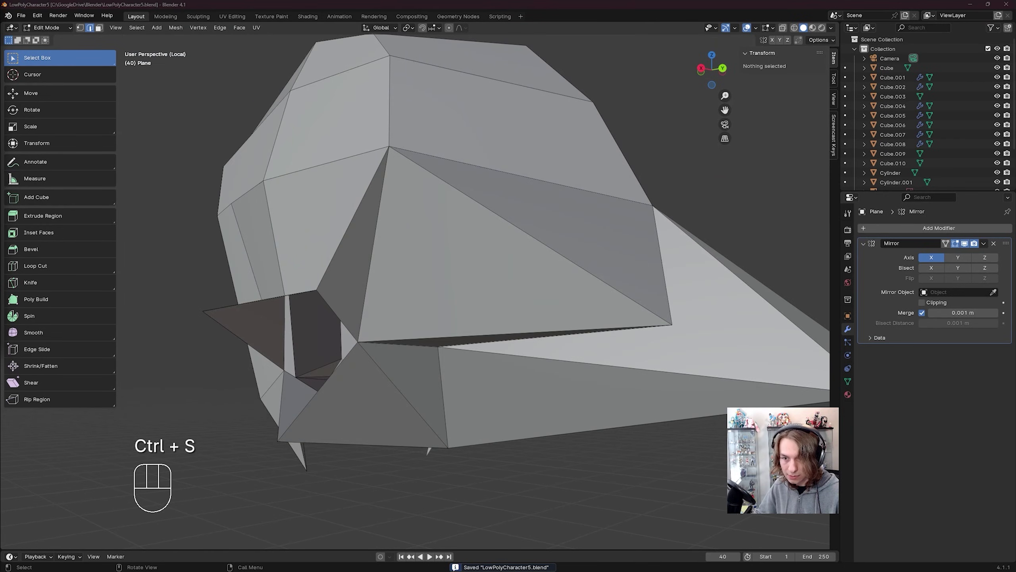
- Extrude the side flap's tip vertex inward and merge it into the back spike's front corner vertex using At Last
middle_click_drag(374, 295, 423, 281, "shift")
middle_click_drag(369, 323, 347, 313)
key("1")
left_click(292, 301)
key("e")
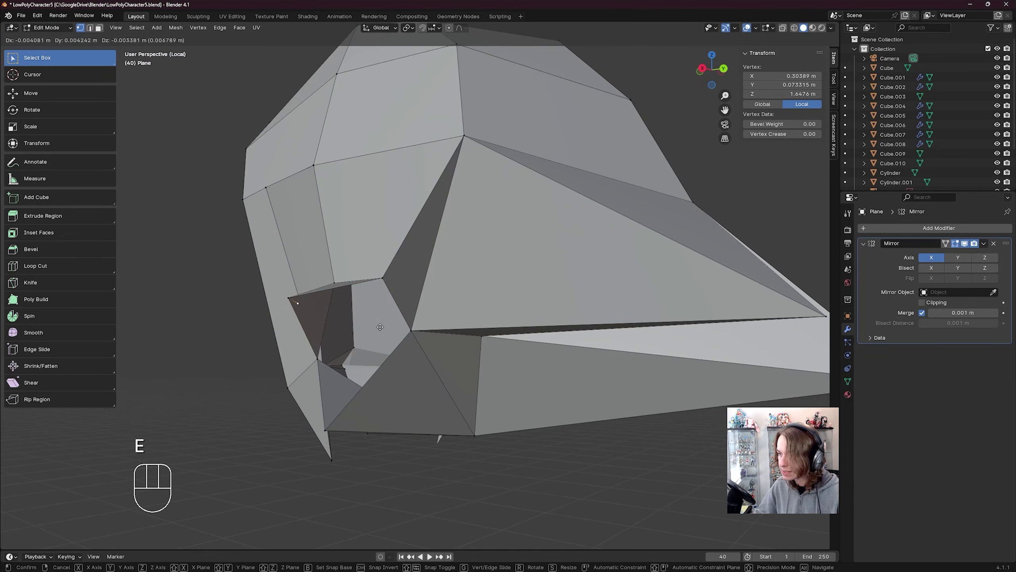
left_click(412, 331)
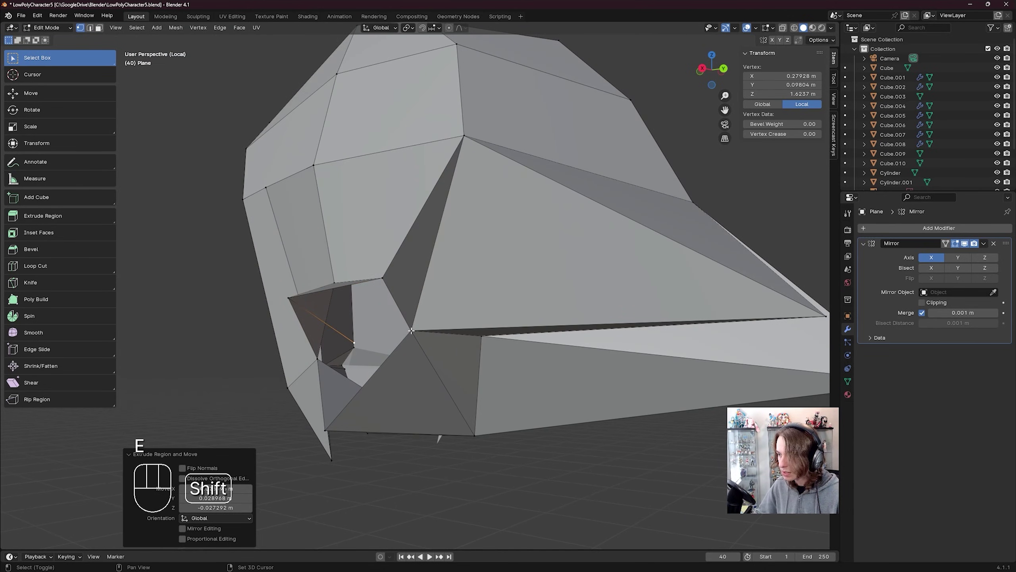
left_click(411, 330, "shift")
key("m")
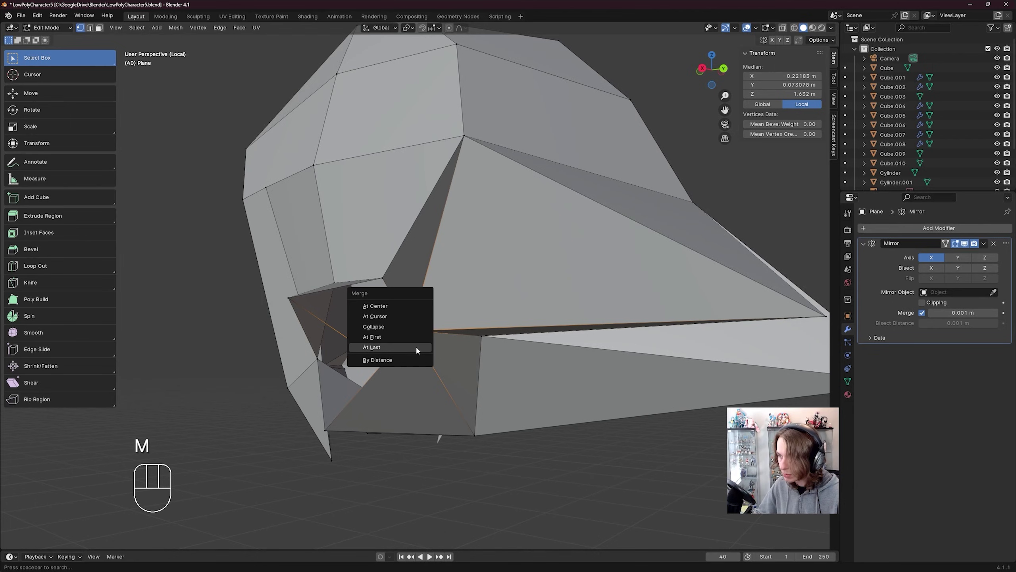
left_click(416, 349)
- Fill the triangular gap between the side flap's rear edge, the rear rim panel and the back spike's front corner
middle_click_drag(416, 349, 476, 385)
key("2")
left_click(348, 308)
key("f")
scroll(420, 350, "down", 1)
left_click(494, 424)
- Fill the flap's underside between its lower edge and the edge running from its tip to the spike's front corner
middle_click_drag(492, 418, 425, 374)
middle_click_drag(434, 287, 436, 280)
key("2")
left_click(429, 290)
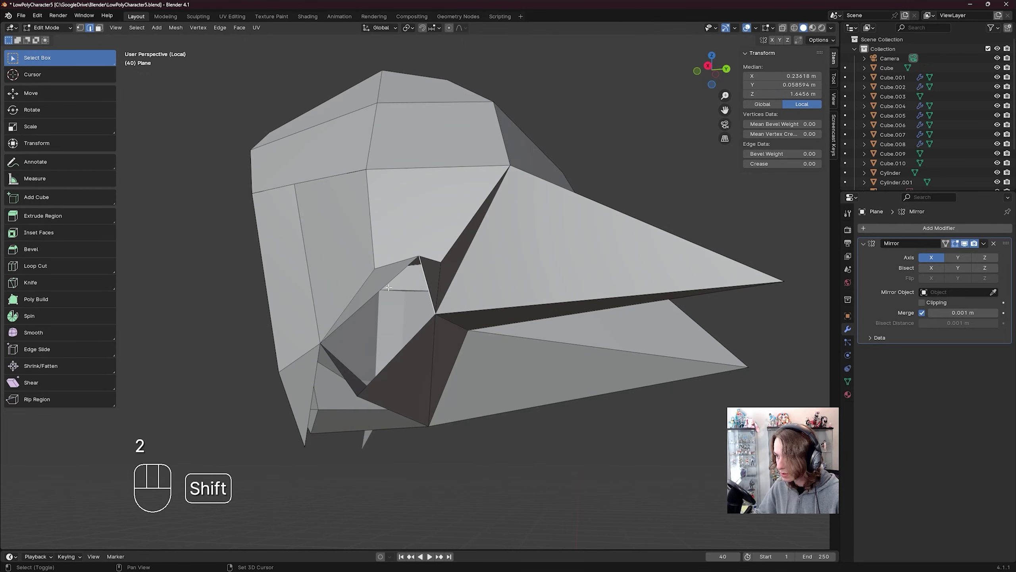
left_click(378, 295, "shift")
key("f")
- Fill the remaining underside gap between the side strand and the back spike's front corner, and save the file
middle_click_drag(400, 337, 476, 392)
key("f")
key("ctrl+s")
key("ctrl+d")
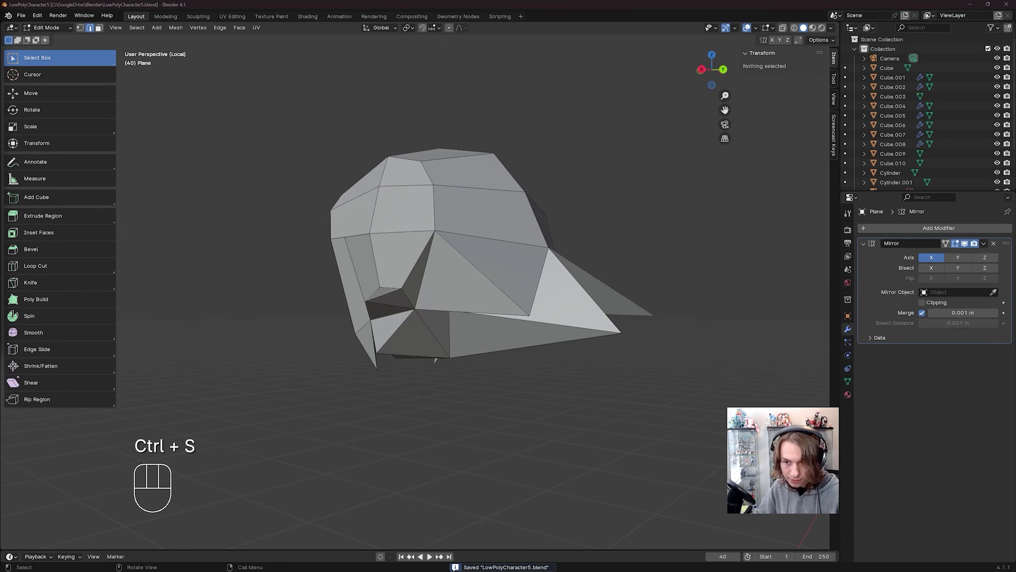
- In front view, move the lower side spike's outer vertex slightly outward and up
scroll(434, 358, "up", 4)
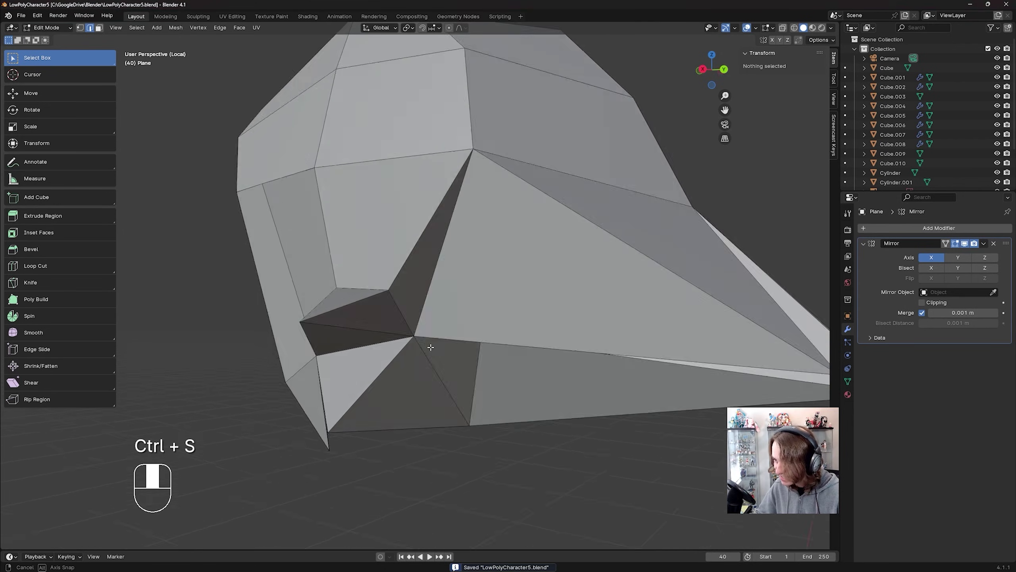
middle_click_drag(431, 352, 504, 381)
key("KP_1")
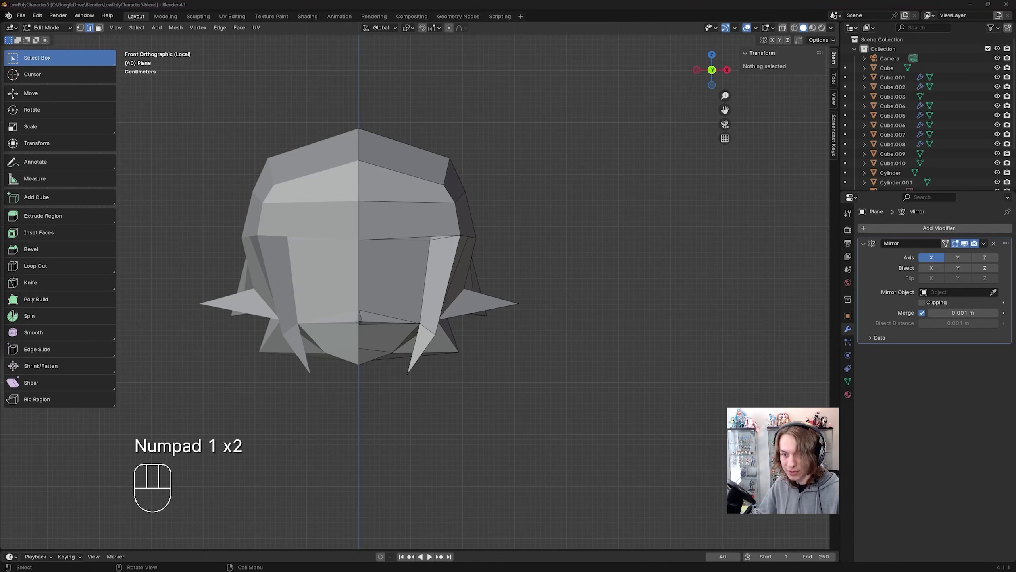
key("1")
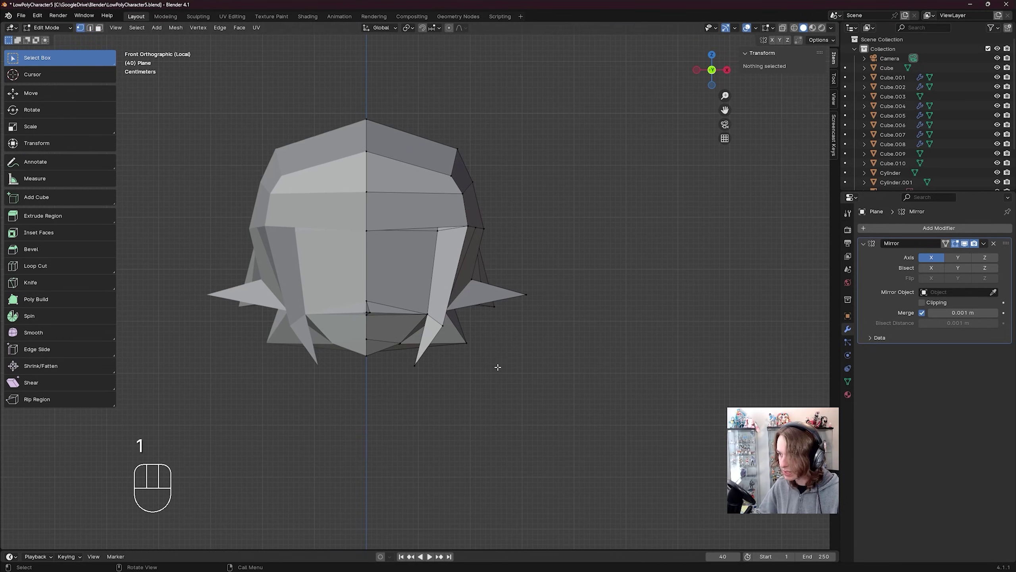
left_click(491, 354)
key("g")
left_click(496, 349)
- Lower the side flap's tip about 0.052 m and pull the flap's upper vertex outward in front view
left_click_drag(558, 287, 510, 307)
key("g")
left_click(527, 334)
left_click(472, 279)
key("g")
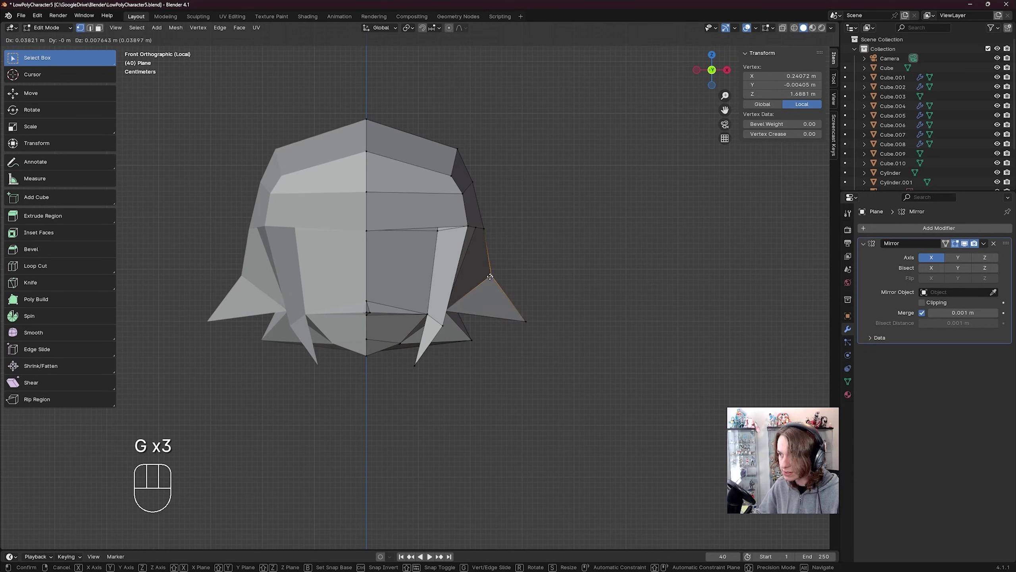
left_click(497, 275)
- Move the side flap's tip further outward and slightly up, and bring the flap's upper vertex slightly back inward
left_click(525, 320)
key("g")
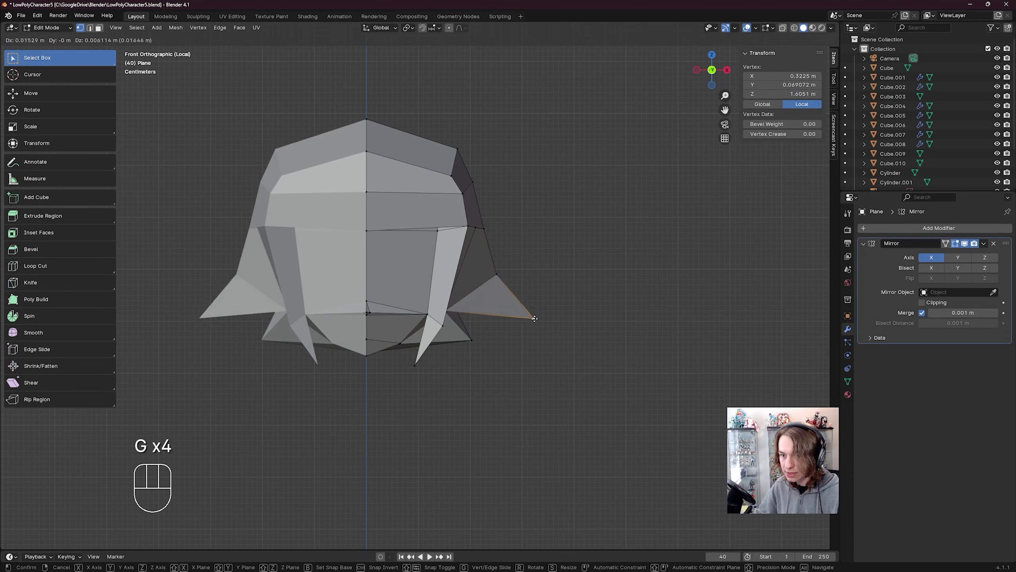
left_click(498, 272)
left_click(497, 274)
key("g")
left_click(492, 276)
- Shift the outer side vertex above the flap about 0.0015 m inward and 0.0008 m up, and save the file
left_click(482, 228)
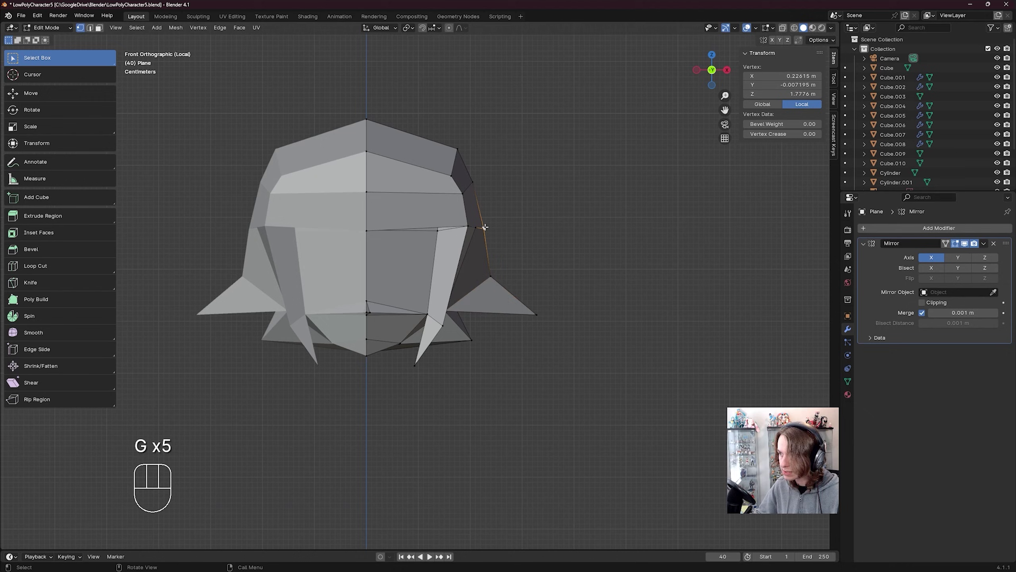
key("g")
left_click(483, 228)
key("ctrl+s")
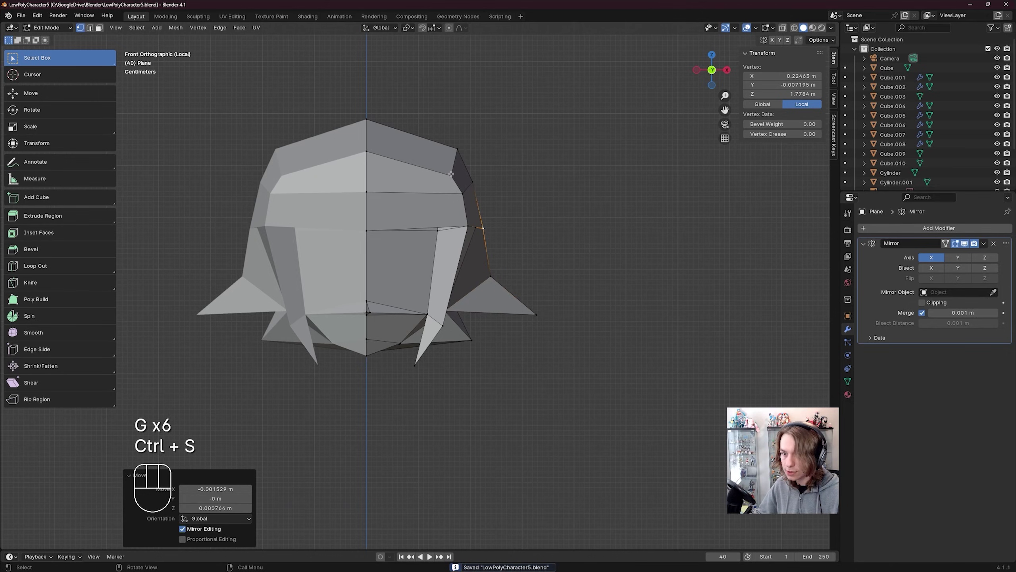
- Raise the front corner vertex below the crown about 0.011 m and the one beneath it about 0.008 m, and save the file
left_click(451, 174)
key("g")
left_click(451, 172)
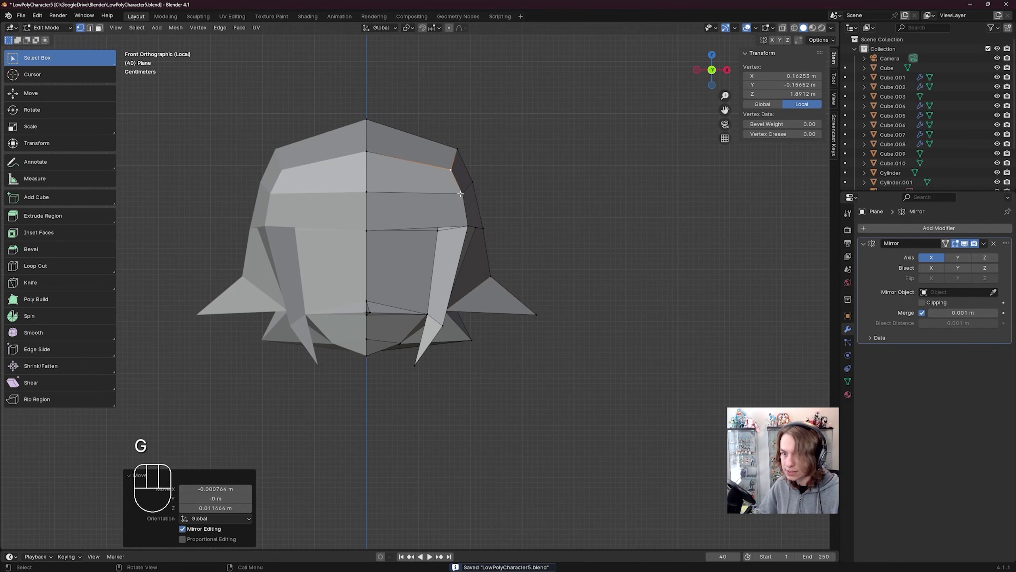
left_click(461, 194)
key("g")
left_click(461, 189)
key("ctrl+s")
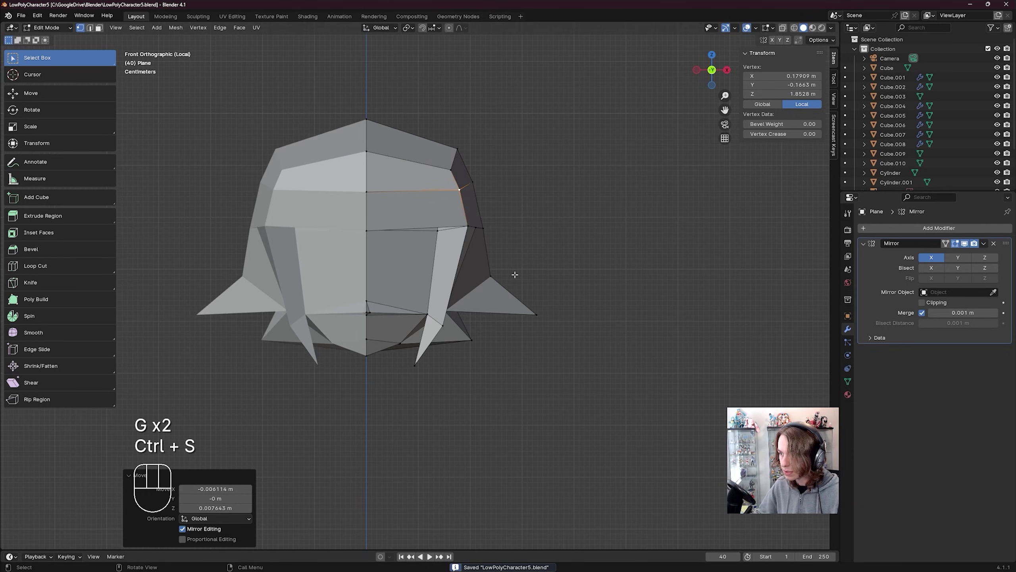
- Lower the front side strand's tip vertex by about 0.017 m and save the file
left_click(410, 373)
key("g")
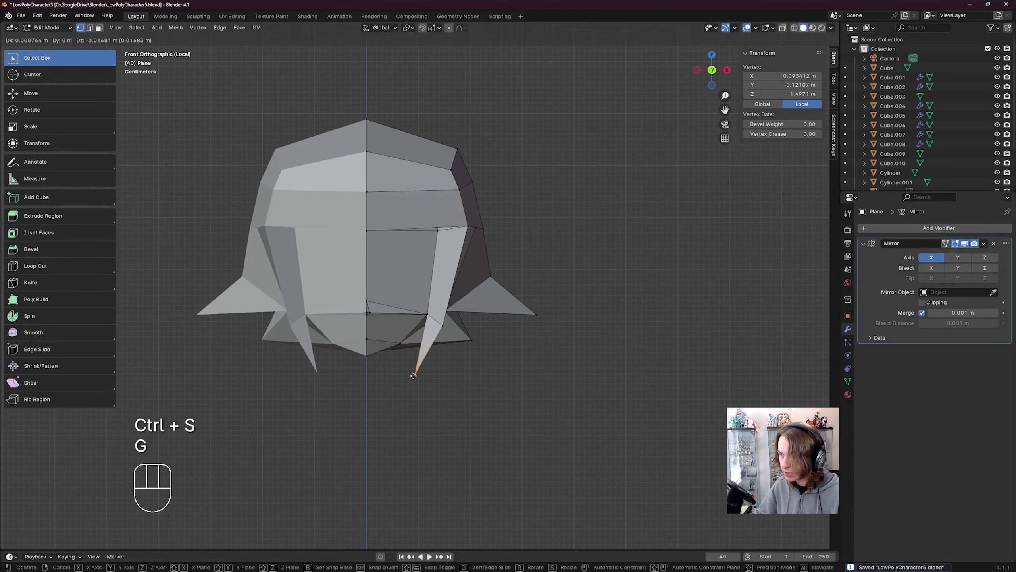
left_click(408, 383)
key("ctrl+s")
- Nudge the front side strand's middle vertex, check the lower side spike's corner placement, and save the file
left_click(445, 330)
key("g")
left_click(445, 329)
key("ctrl+s")
key("g")
left_click(472, 345)
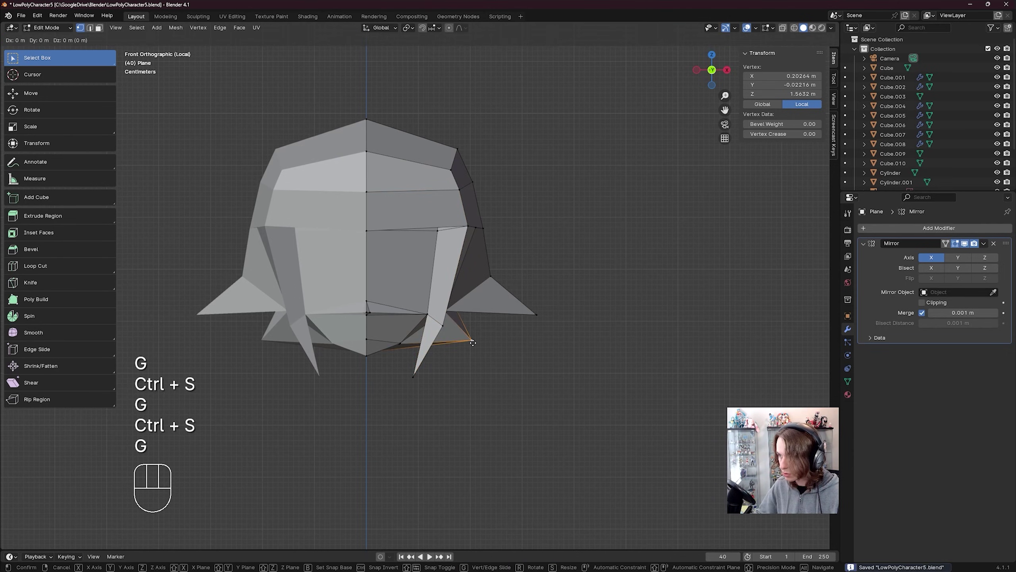
key("ctrl+s")
- In right view, raise the rear rim panel's lower vertex about 0.006 m and the flap's upper vertex about 0.014 m, and save
middle_click_drag(474, 343, 433, 270)
scroll(433, 268, "down", 2)
middle_click_drag(432, 266, 379, 164)
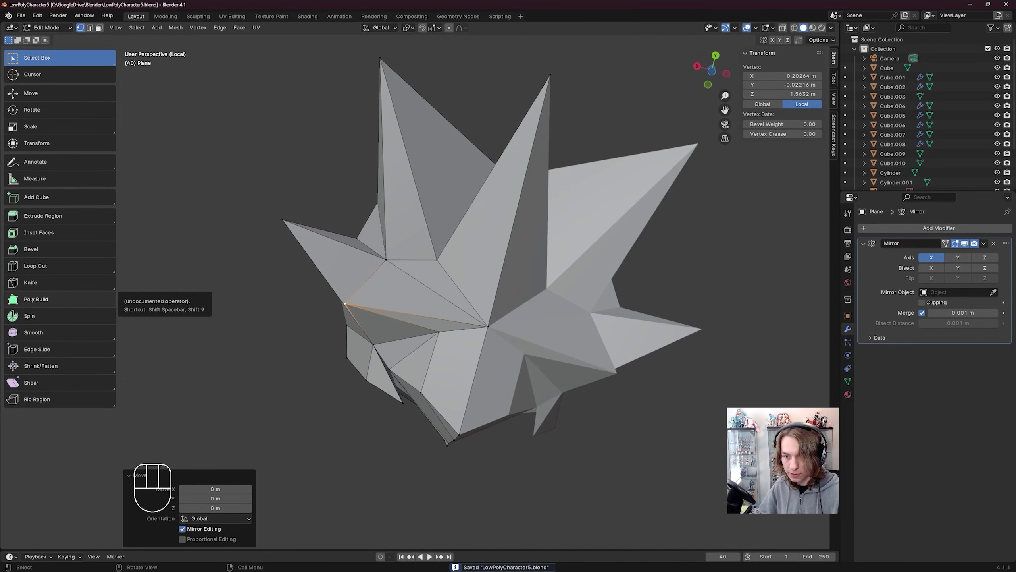
key("KP_3")
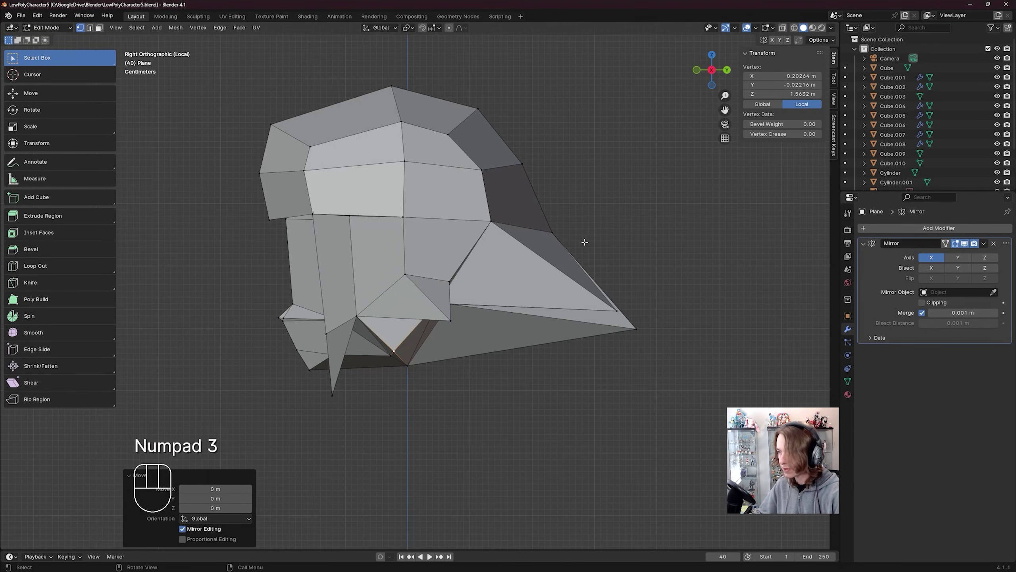
left_click(405, 274)
key("g")
key("g")
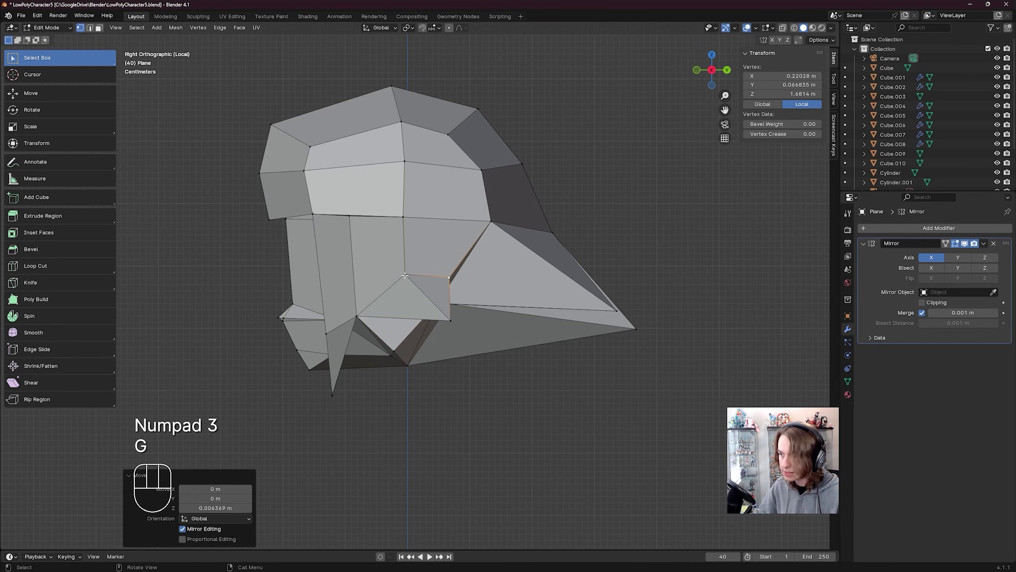
left_click(394, 227)
key("ctrl+s")
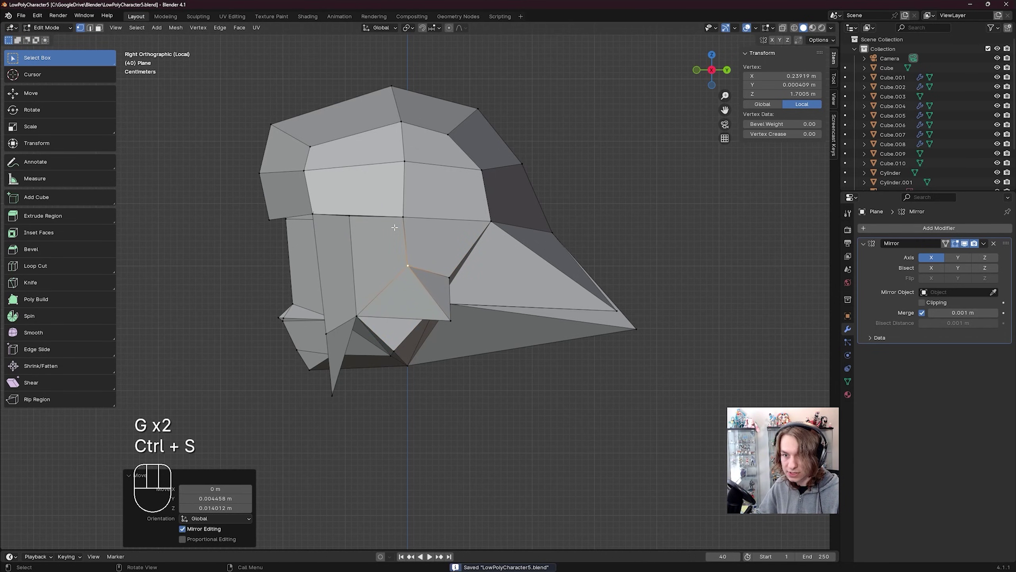
- Raise the side vertex above the flap's upper vertex about 0.012 m in total, shift it about 0.001 m forward, and save the file
left_click(402, 222)
key("g")
left_click(401, 220)
key("ctrl+s")
middle_click_drag(401, 220, 471, 278, "shift")
scroll(472, 278, "up", 3)
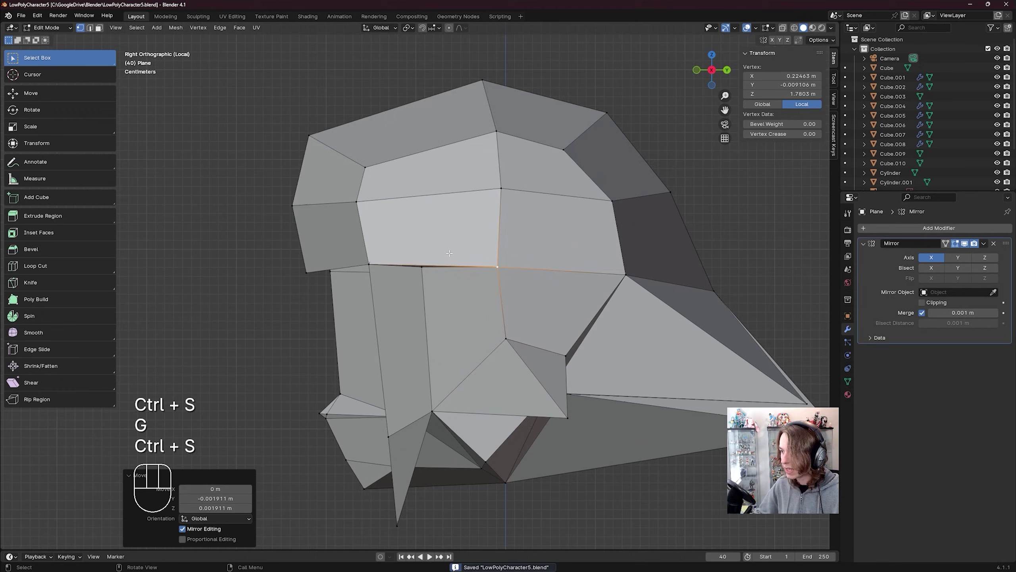
key("g")
left_click(502, 259)
scroll(480, 256, "up", 3)
scroll(460, 252, "down", 4)
key("ctrl+s")
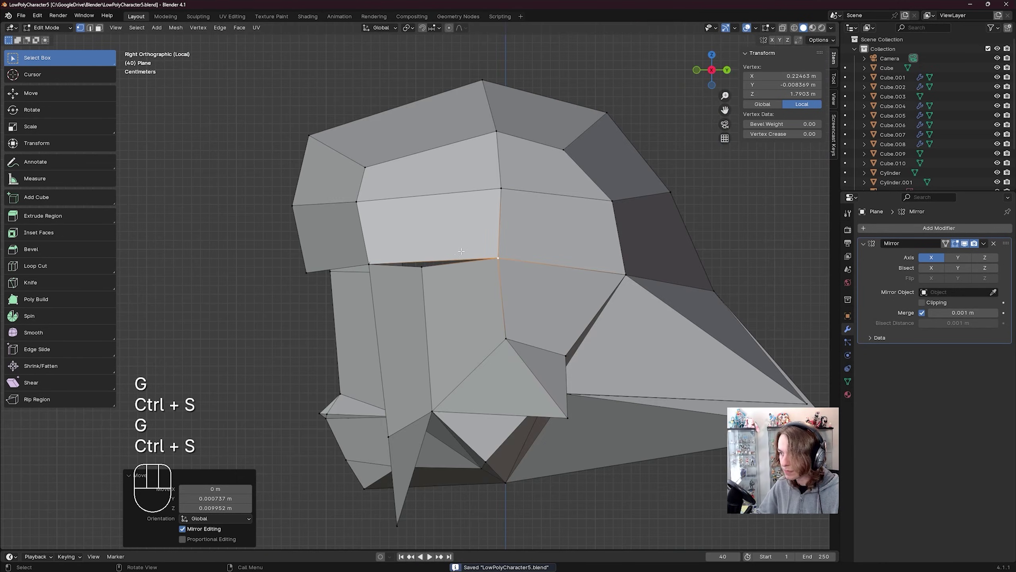
- Knife-cut a diagonal edge from the middle band's side vertex down to the band's lower edge above the side strand
key("alt+a")
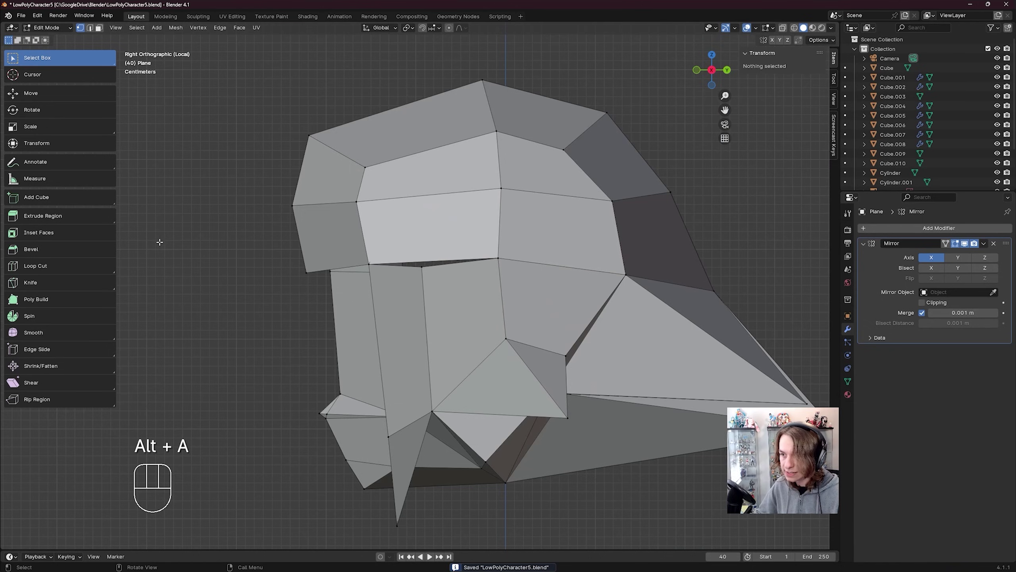
left_click(84, 284)
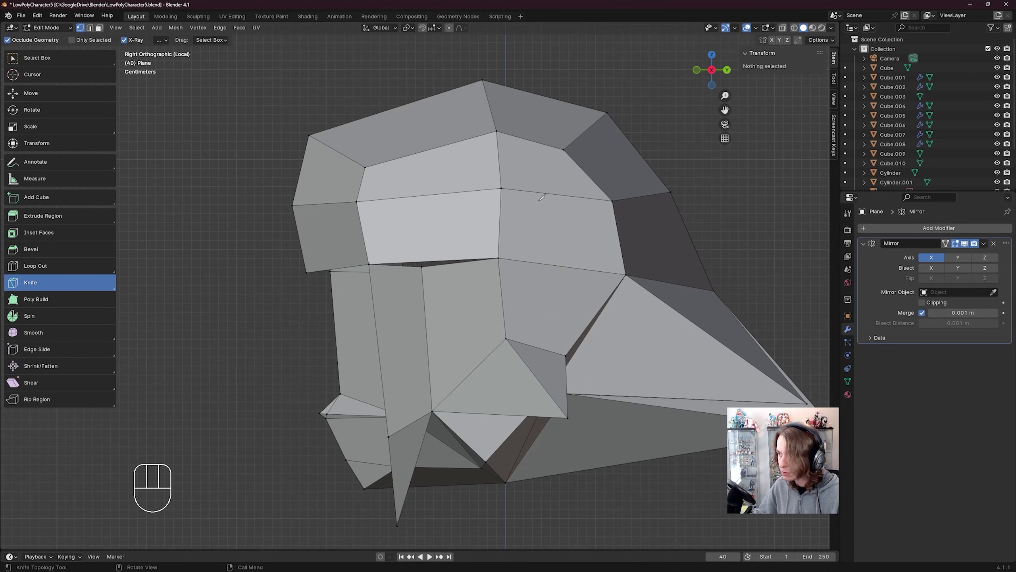
left_click(502, 187)
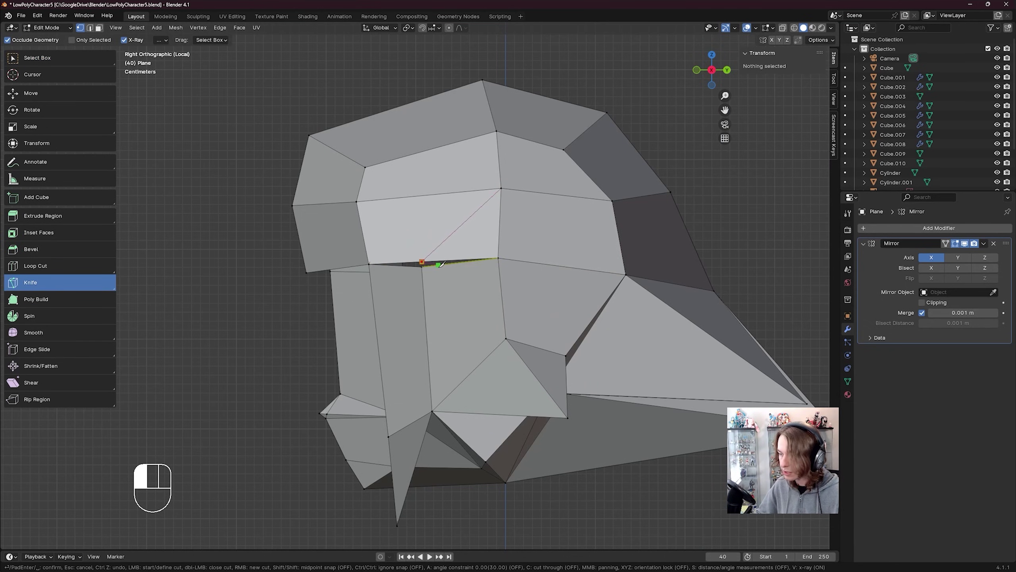
key("Return")
left_click(72, 59)
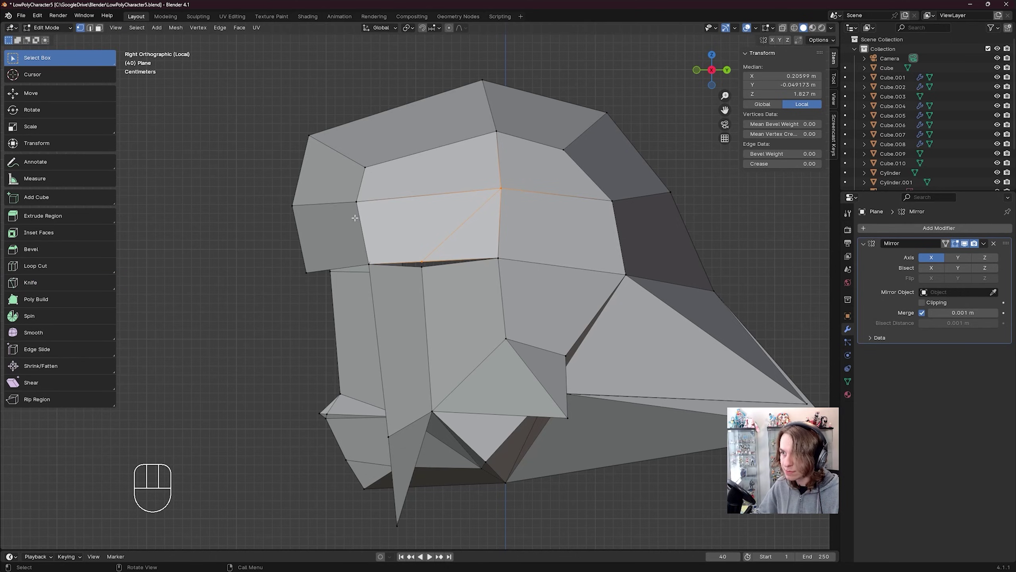
key("alt+a")
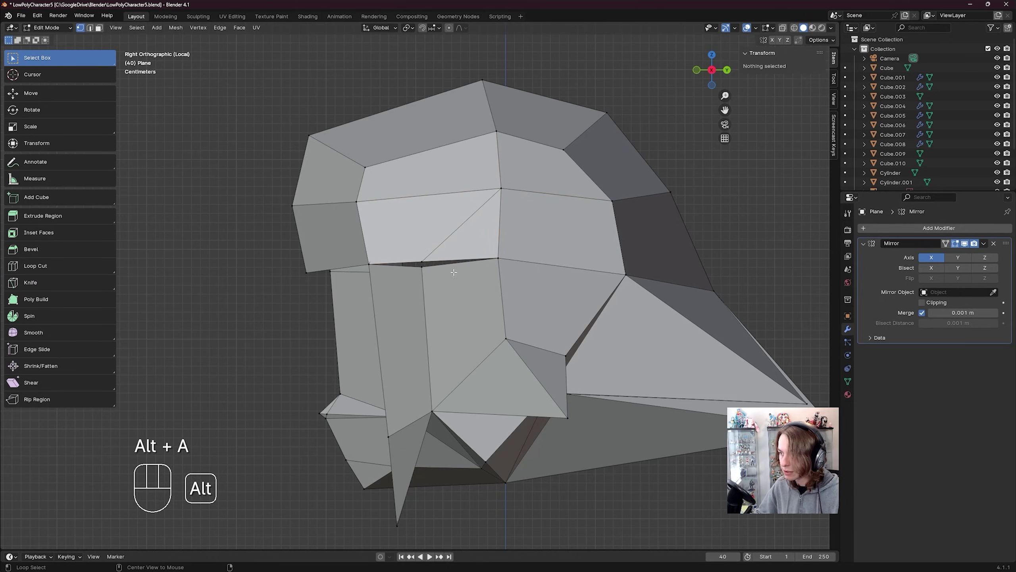
- Merge the side strand's upper vertex and the cut's lower endpoint with At Last, nudge the merged vertex, and save the file
left_click(424, 266)
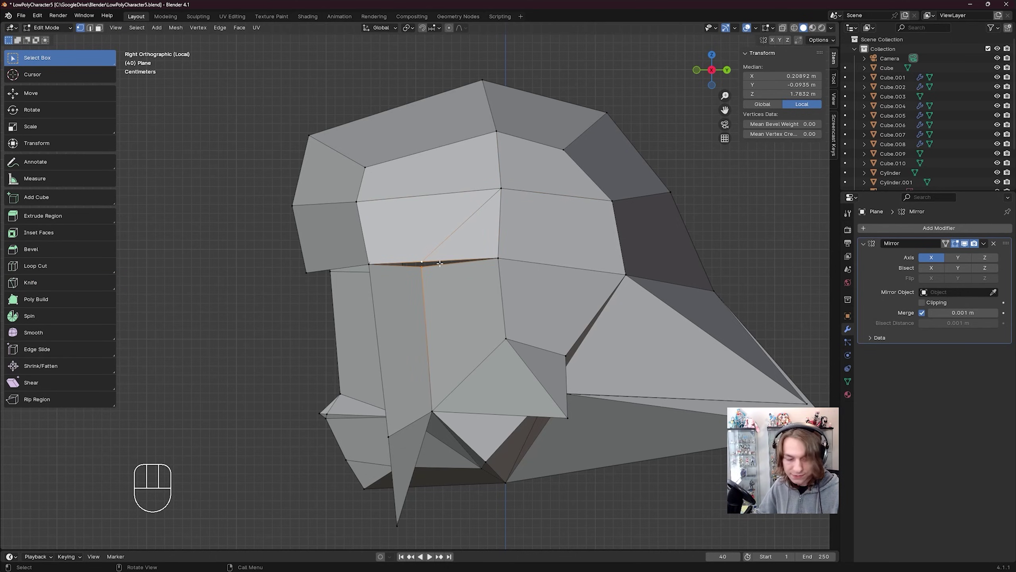
key("m")
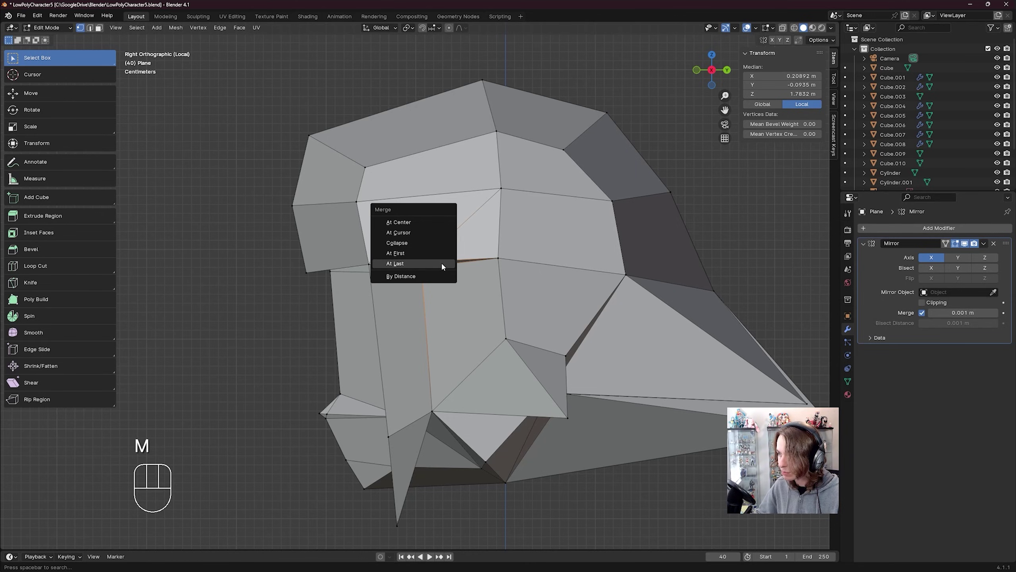
left_click(441, 263)
key("g")
left_click(442, 262)
middle_click_drag(442, 263, 642, 278)
key("ctrl+s")
left_click(681, 298)
middle_click_drag(643, 278, 515, 264)
key("ctrl+s")
middle_click_drag(568, 296, 526, 278)
scroll(525, 278, "down", 3)
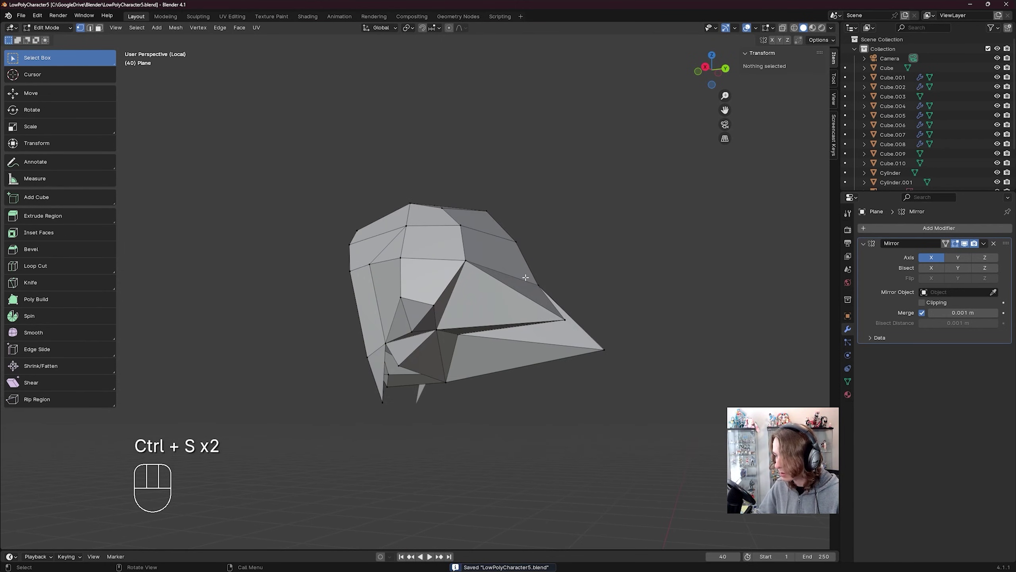
- In right view, move the middle band's side vertex about 0.013 m forward and the vertex above it about 0.015 m forward and 0.023 m up
key("KP_3")
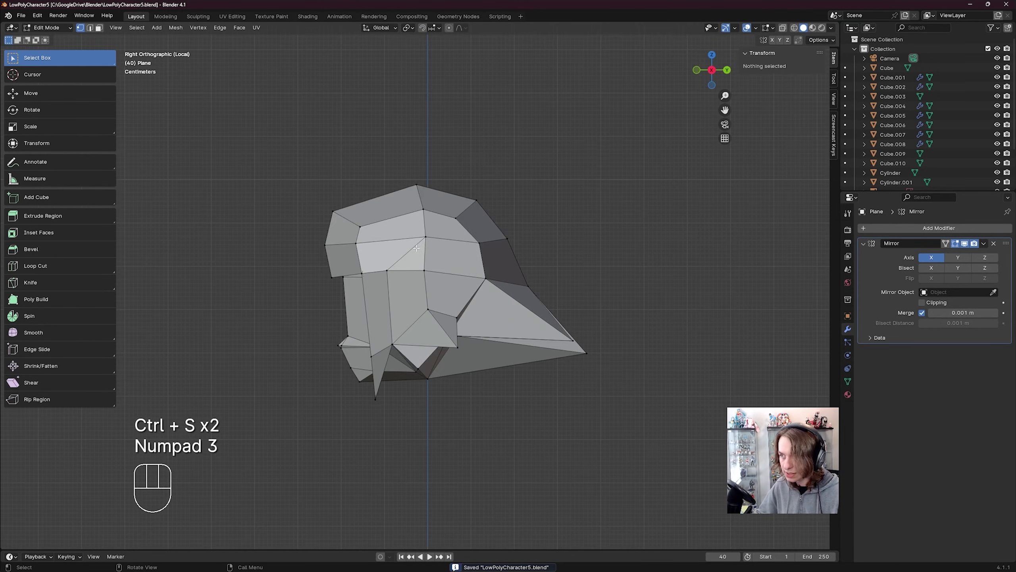
scroll(417, 248, "up", 1)
left_click(426, 230)
key("g")
left_click(419, 231)
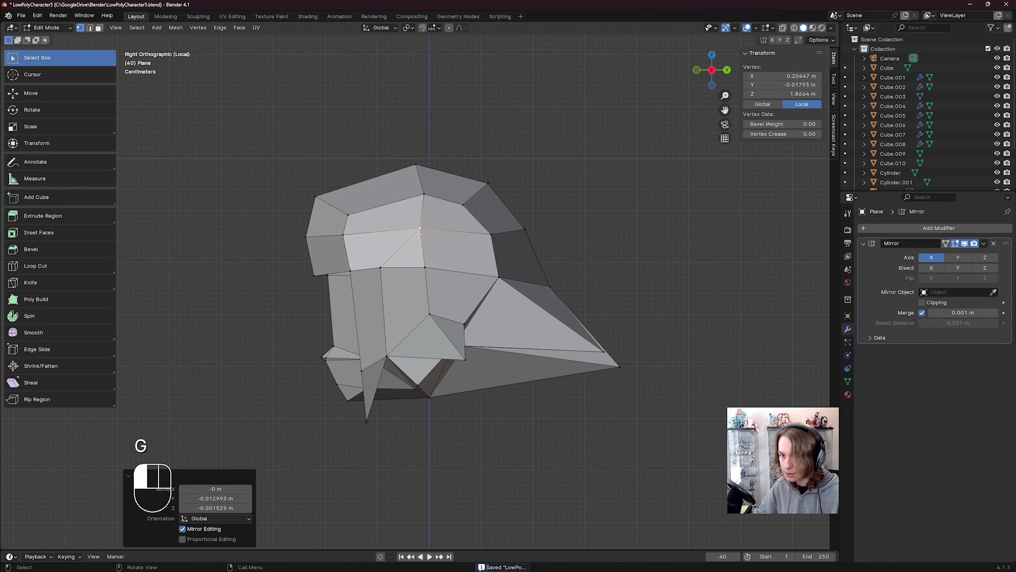
left_click(425, 194)
key("g")
left_click(417, 183)
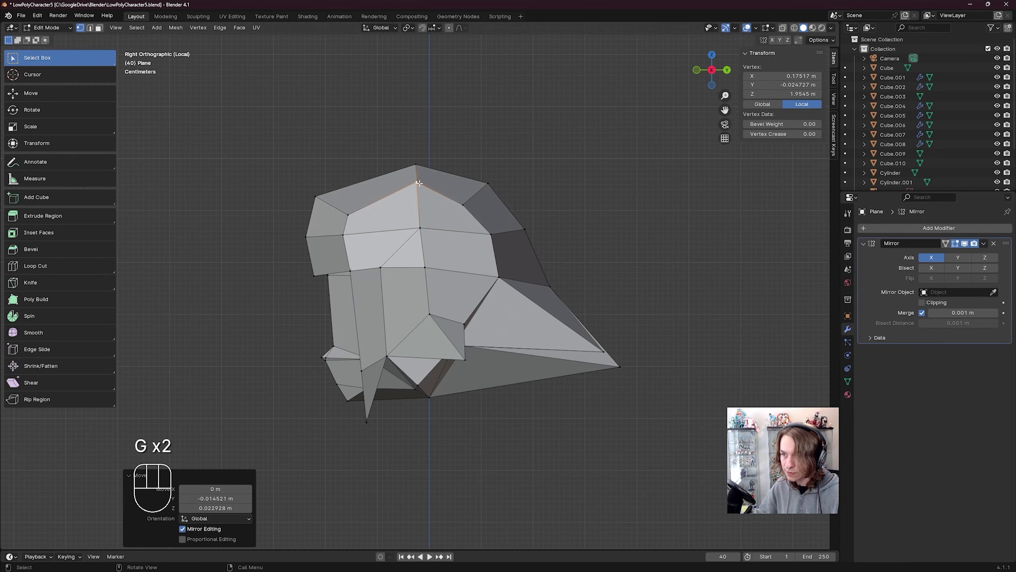
key("g")
left_click(420, 183)
- Raise the upper band's front vertex about 0.018 m, and move its rear vertex about 0.031 m up and 0.018 m forward
left_click(348, 214)
key("g")
left_click(347, 205)
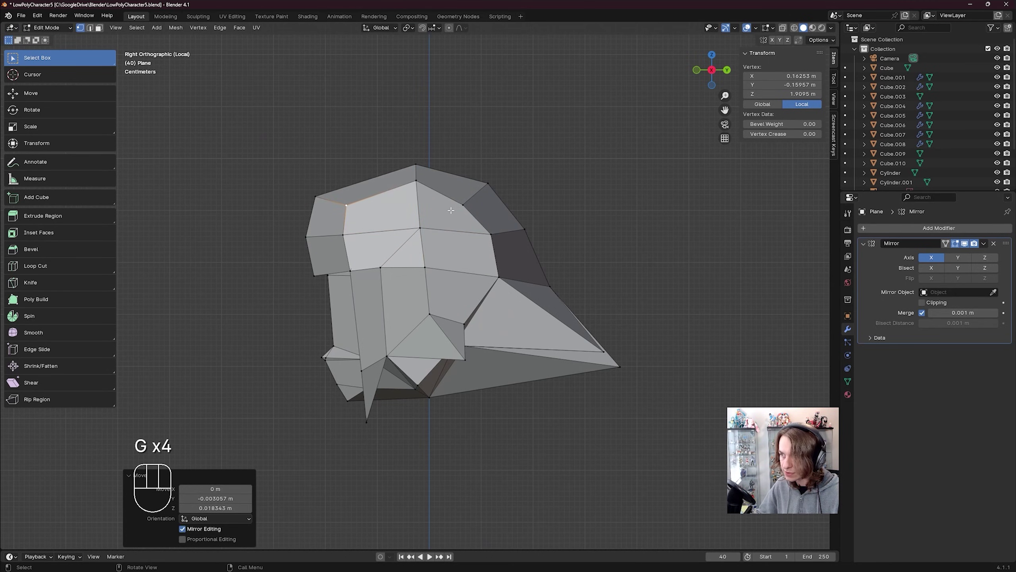
left_click(462, 204)
key("g")
left_click(453, 189)
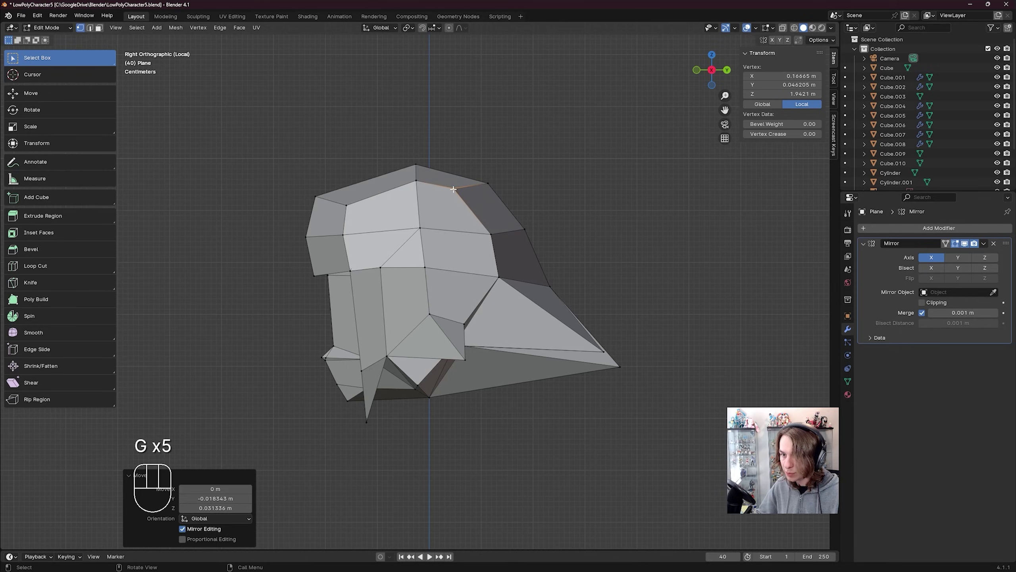
- Move the middle band's rear side vertex about 0.025 m forward and 0.005 m up, and save the file
left_click(492, 235)
key("g")
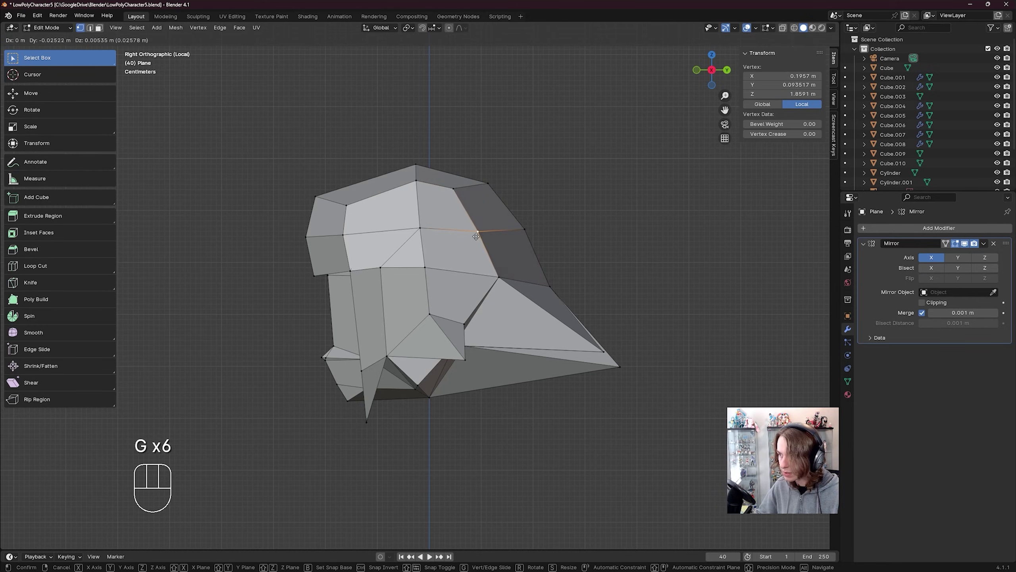
left_click(488, 274)
key("ctrl+s")
- Move the vertex where the back spike meets the side band about 0.018 m forward and 0.011 m up in total, and save
left_click(498, 277)
key("g")
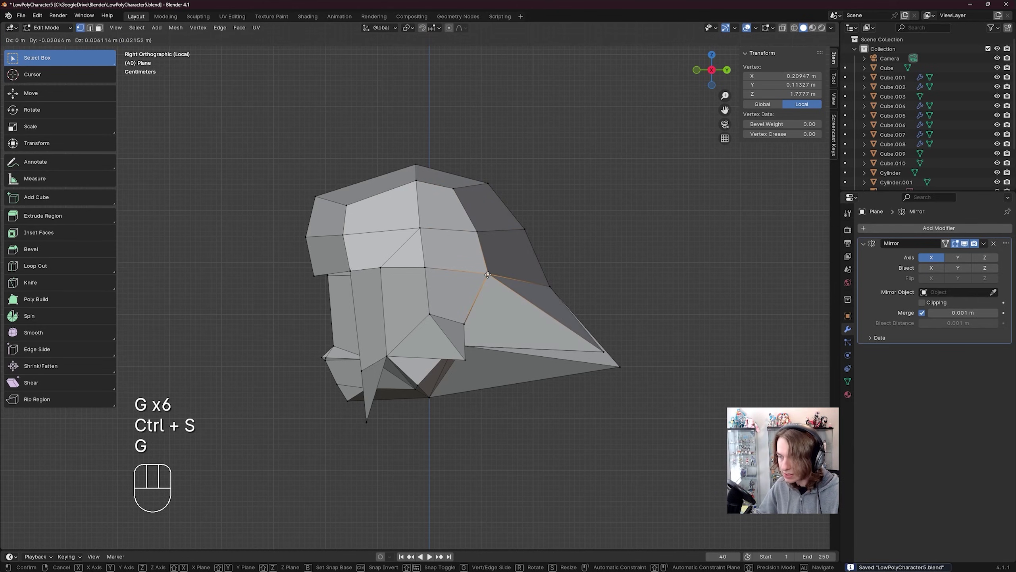
left_click(491, 275)
key("ctrl+s")
key("g")
left_click(494, 278)
key("ctrl+s")
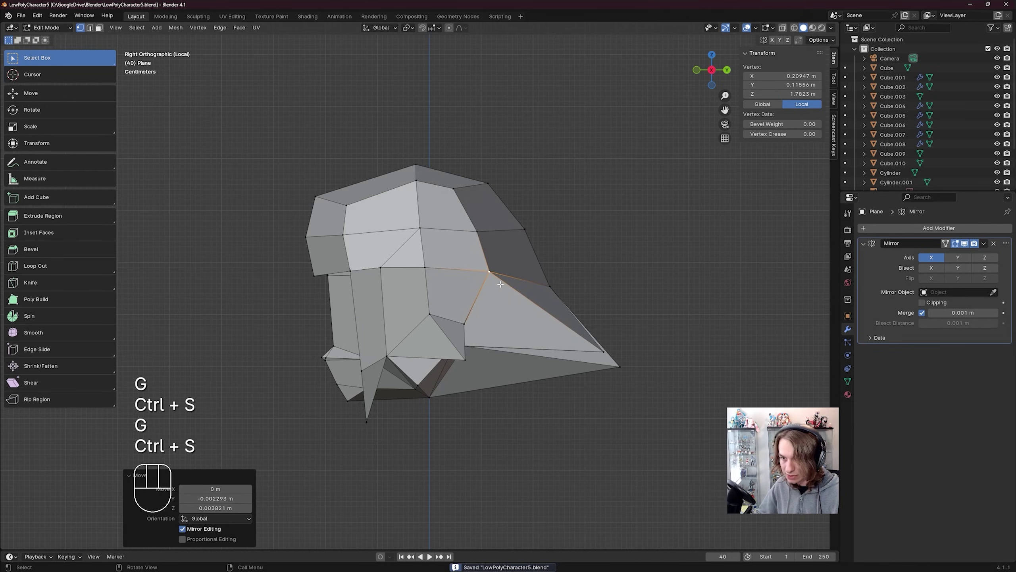
- Shift the upper back spike's tip slightly up and back, move the centre back tip about 0.044 m forward, and save the file
middle_click_drag(567, 327, 548, 316, "shift")
left_click(602, 356)
key("g")
key("g")
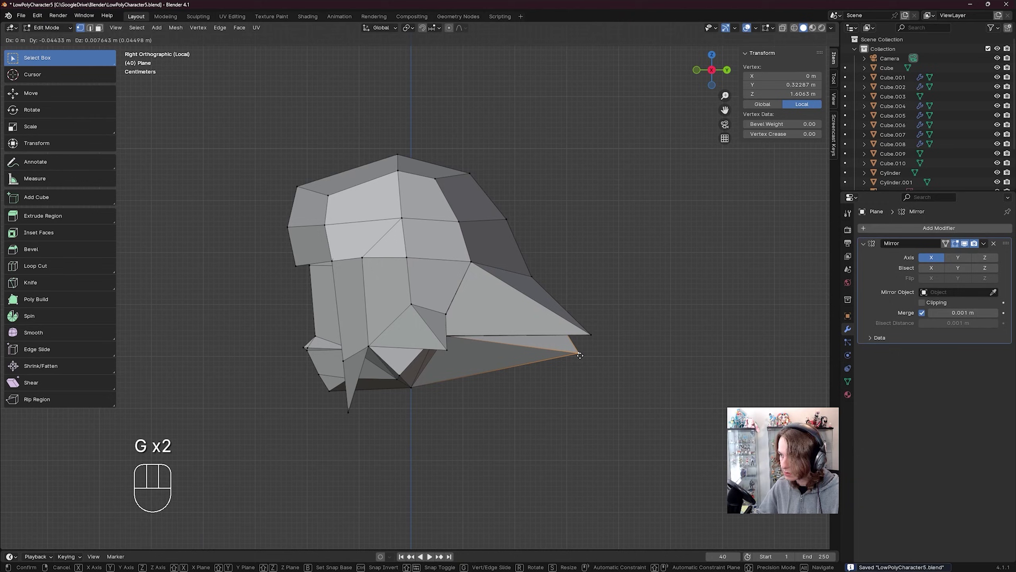
left_click(581, 355)
key("ctrl+s")
key("ctrl+s")
middle_click_drag(580, 355, 476, 302)
scroll(560, 320, "down", 4)
left_click(637, 343)
middle_click_drag(638, 343, 503, 287)
key("ctrl+s")
key("ctrl+s")
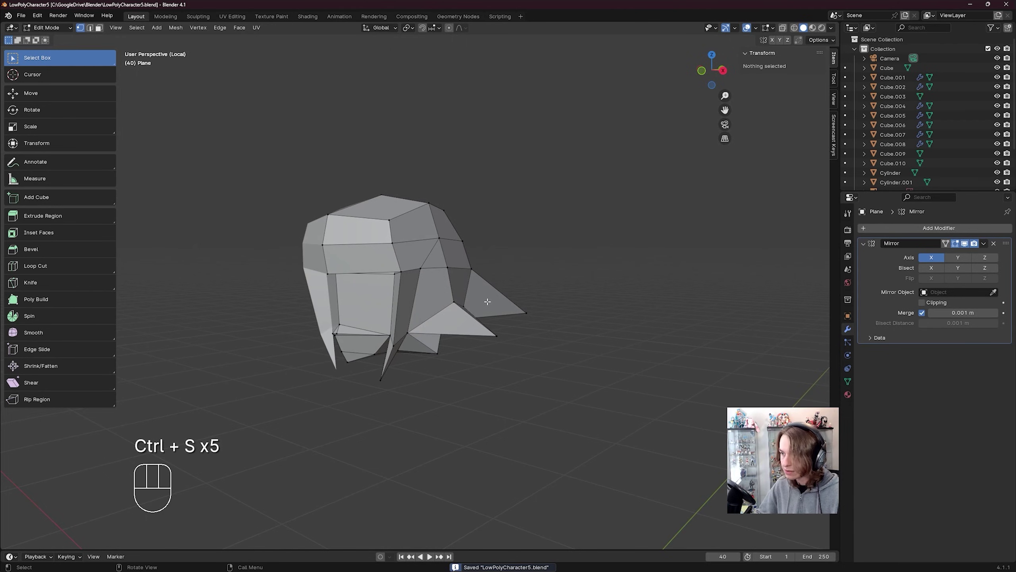
- Return the hair to Object Mode, leave local view to show the whole character, and save the file
key("Tab")
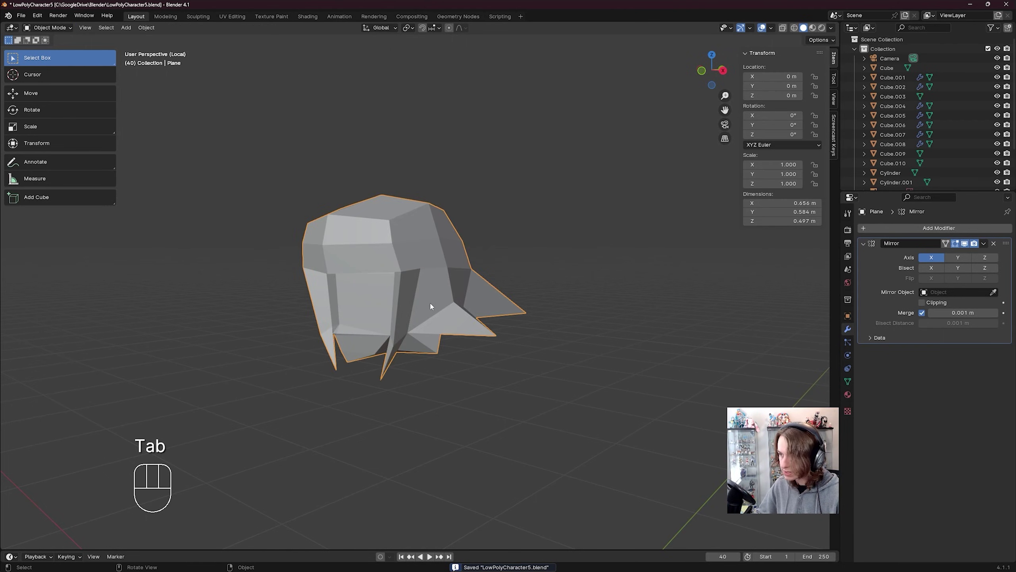
key("slash")
left_click(478, 321)
middle_click_drag(478, 321, 561, 304)
scroll(548, 321, "up", 4)
key("ctrl+s")
key("ctrl+s")
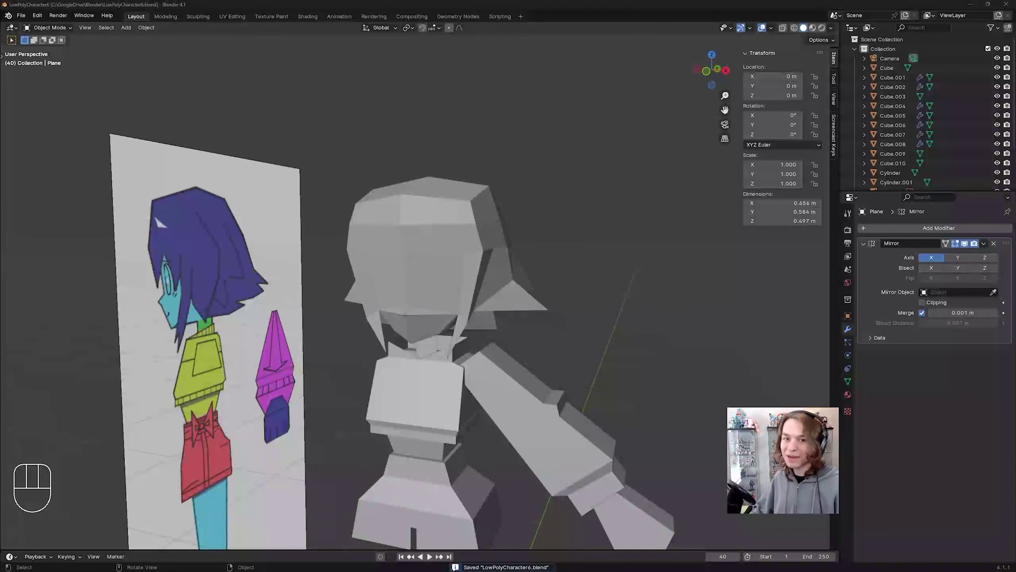
- Select the neck cylinder beneath the hair and isolate it in Edit Mode
middle_click_drag(568, 454, 474, 365)
scroll(489, 453, "up", 4)
left_click(430, 336)
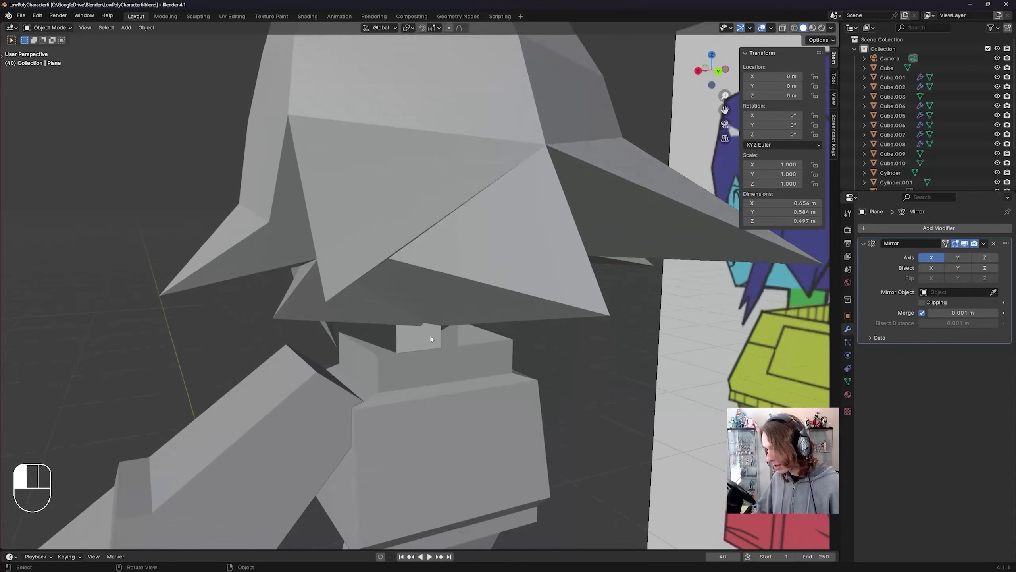
middle_click_drag(431, 338, 485, 344)
key("Tab")
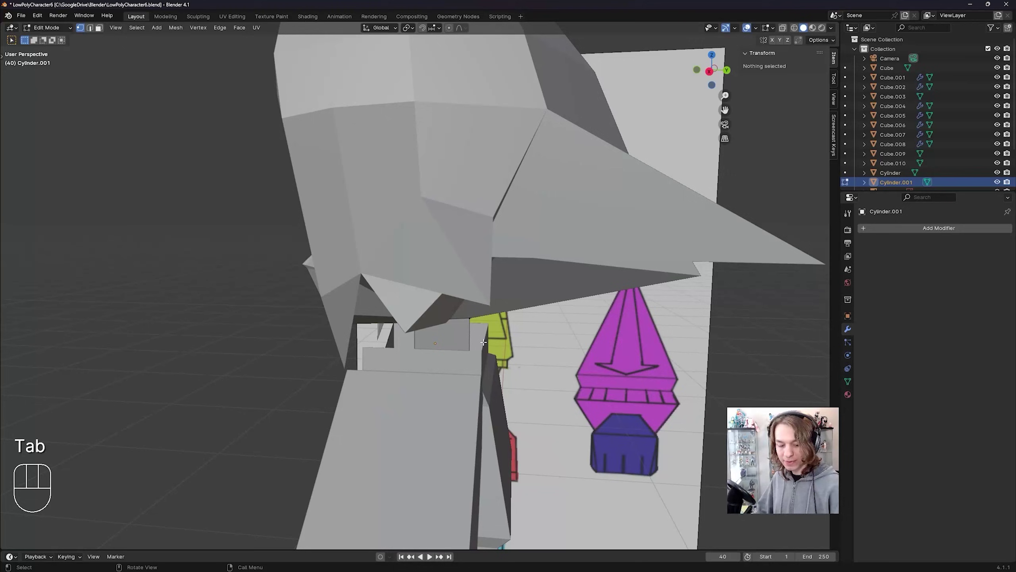
key("slash")
- Raise the neck cylinder's upper vertices along the Z axis into the head and leave local view
scroll(508, 347, "up", 3)
scroll(508, 347, "down", 3)
left_click_drag(322, 188, 523, 290)
key("g")
key("z")
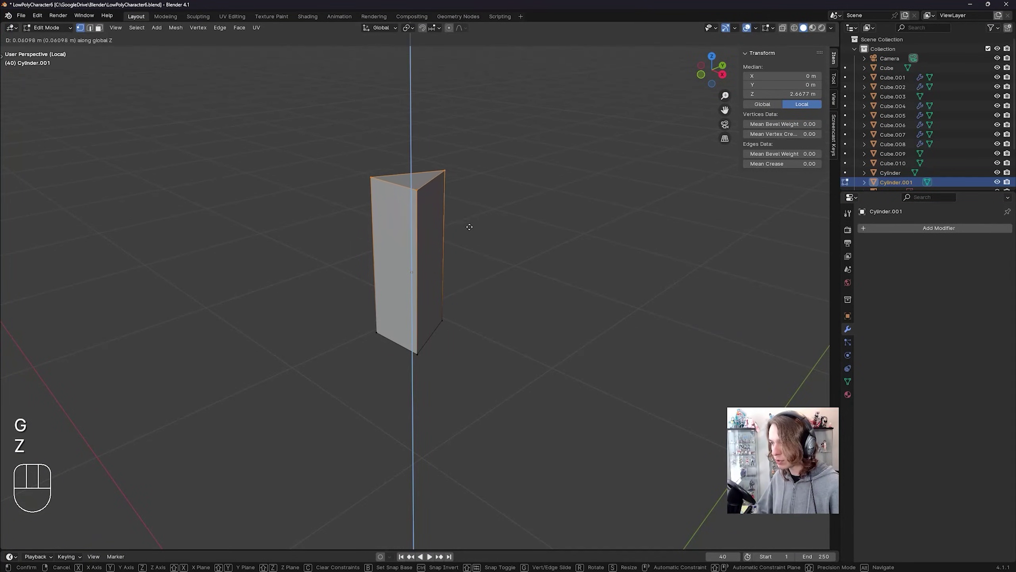
left_click(470, 204)
key("slash")
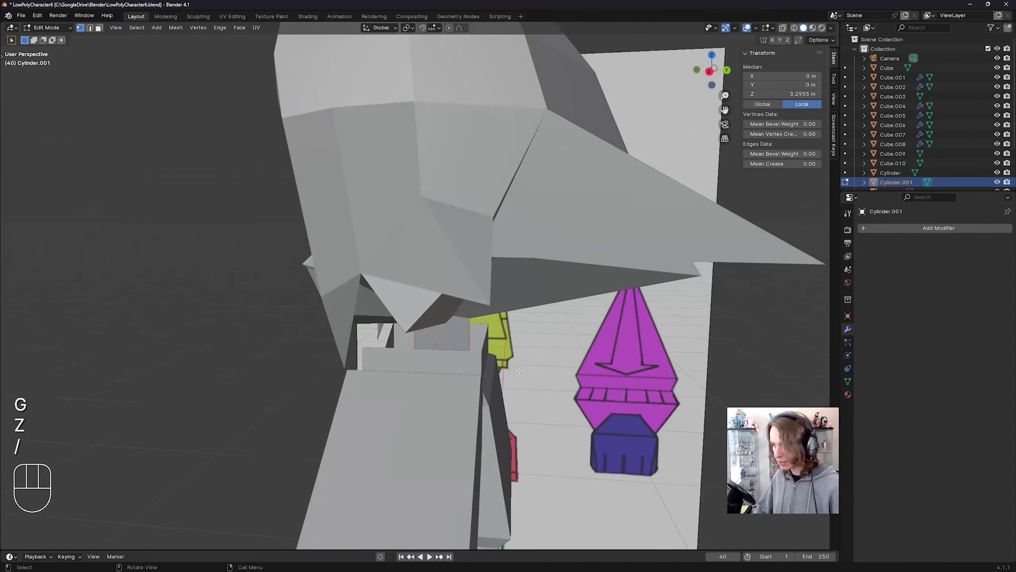
- Deselect the neck's vertices, return to Object Mode, and save the file
middle_click_drag(516, 365, 442, 347)
scroll(442, 347, "down", 3)
left_click(274, 299)
middle_click_drag(404, 319, 600, 382)
scroll(363, 322, "up", 4)
key("Tab")
scroll(385, 352, "down", 9)
key("ctrl+s")
left_click(524, 370)
- Select the hair mesh and open it for editing in front view
scroll(597, 381, "up", 6)
middle_click_drag(522, 291, 528, 380, "shift")
left_click(444, 300)
middle_click_drag(445, 300, 459, 289)
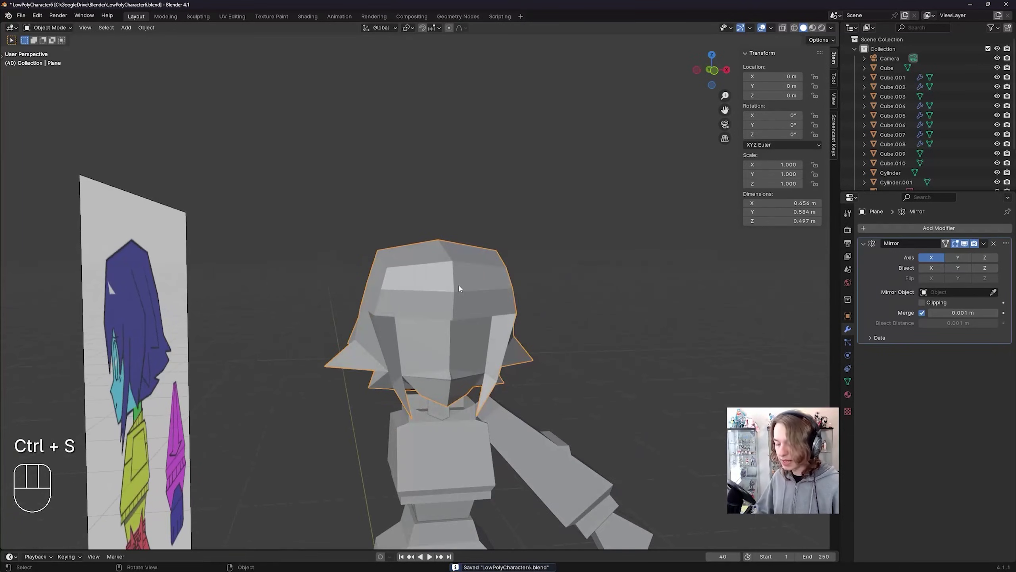
key("KP_1")
middle_click_drag(491, 356, 460, 289, "shift")
scroll(459, 285, "up", 4)
key("Tab")
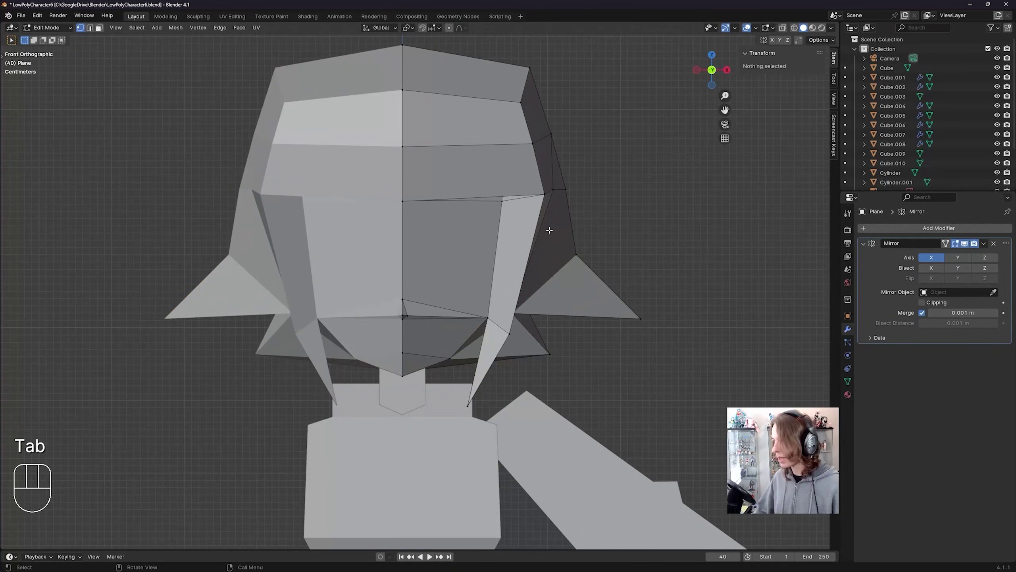
- Return to Object Mode and apply the hair's Mirror modifier
left_click(984, 243)
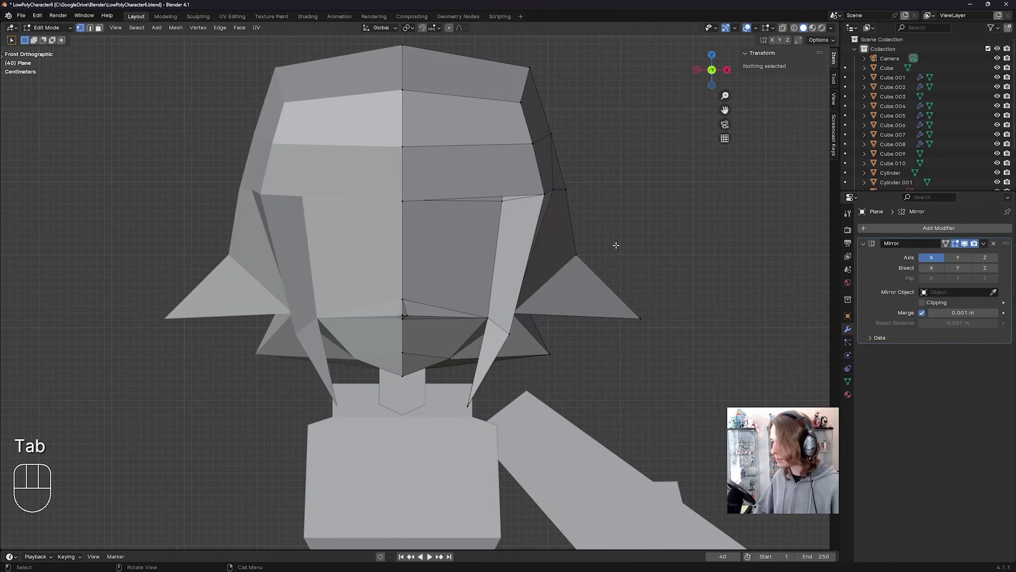
key("Tab")
key("Tab")
key("Tab")
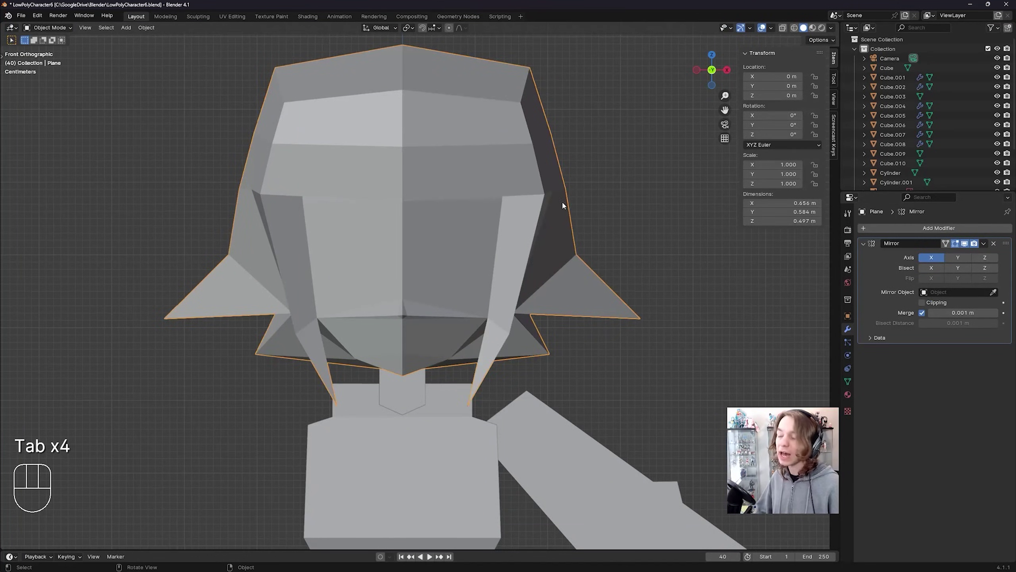
scroll(559, 205, "down", 1)
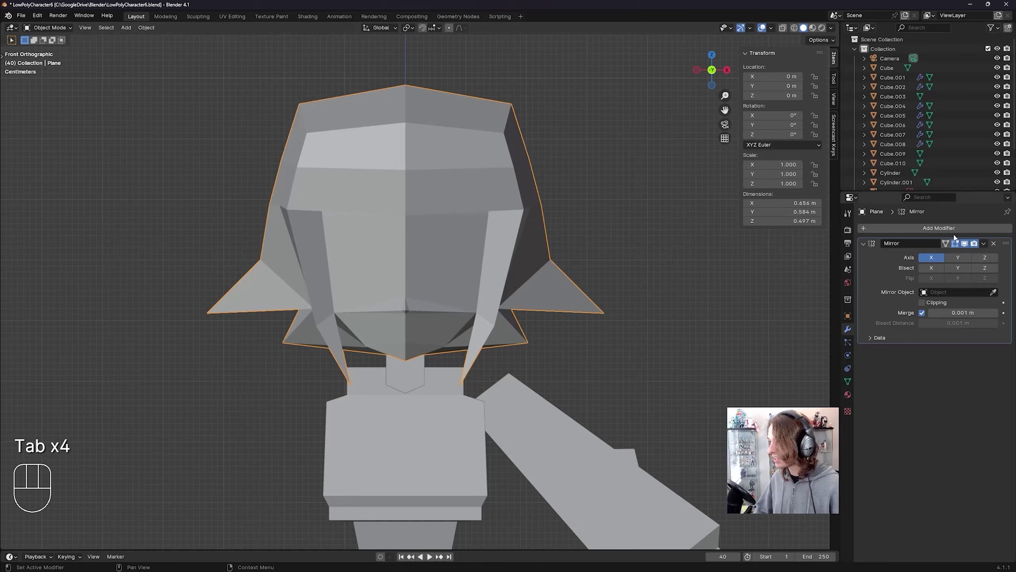
left_click(984, 243)
left_click(938, 254)
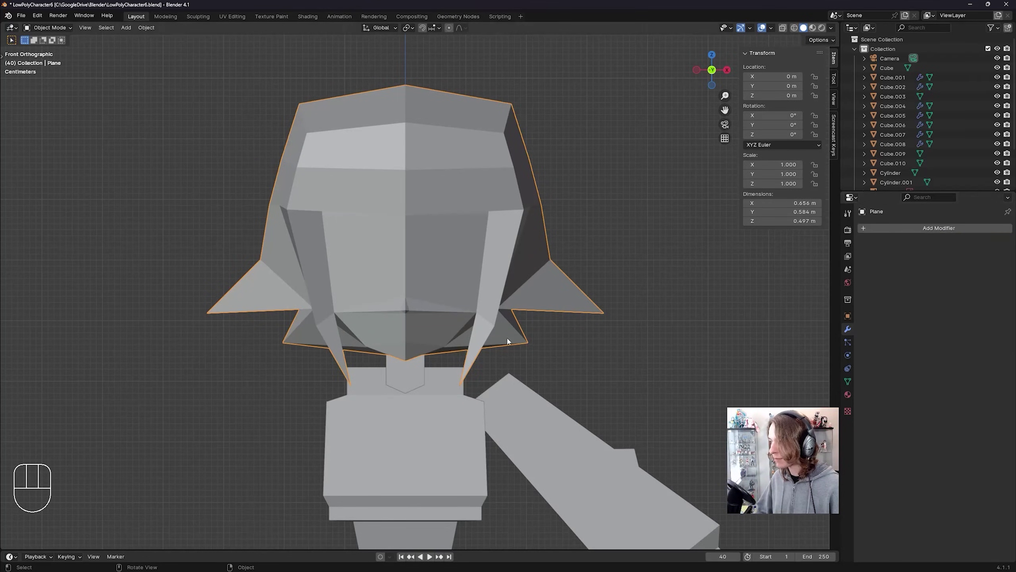
scroll(551, 285, "down", 1)
middle_click_drag(554, 261, 536, 285, "shift")
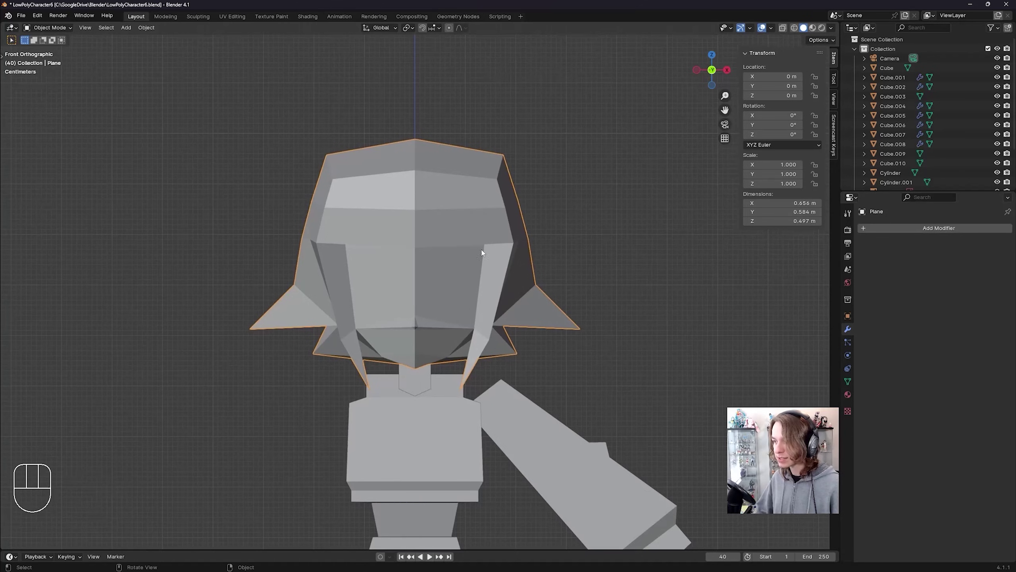
- Open the full hair mesh in Edit Mode from the front and save the file
key("Tab")
key("Tab")
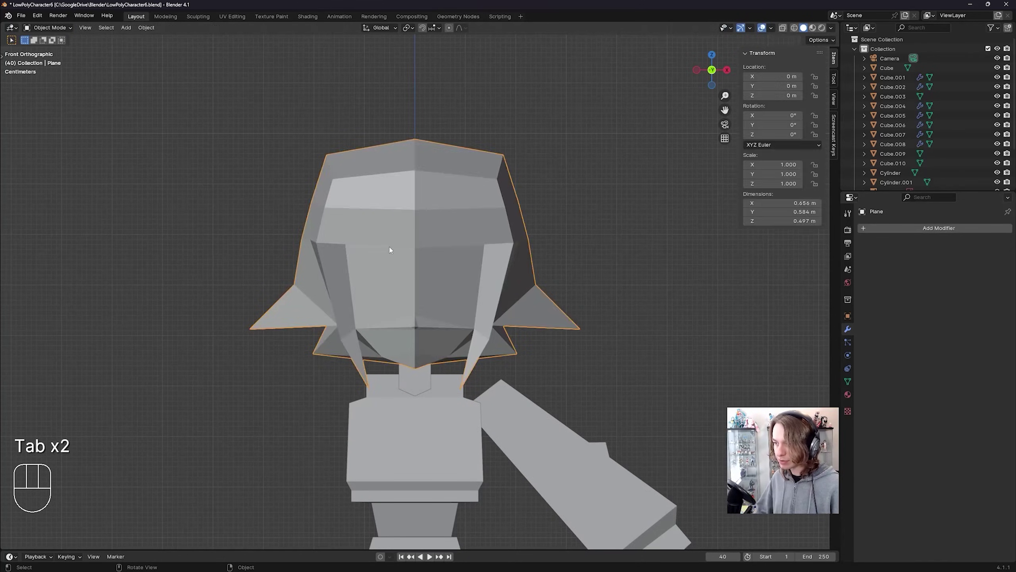
key("Tab")
middle_click_drag(482, 236, 474, 249, "shift")
scroll(441, 247, "up", 1)
key("ctrl+s")
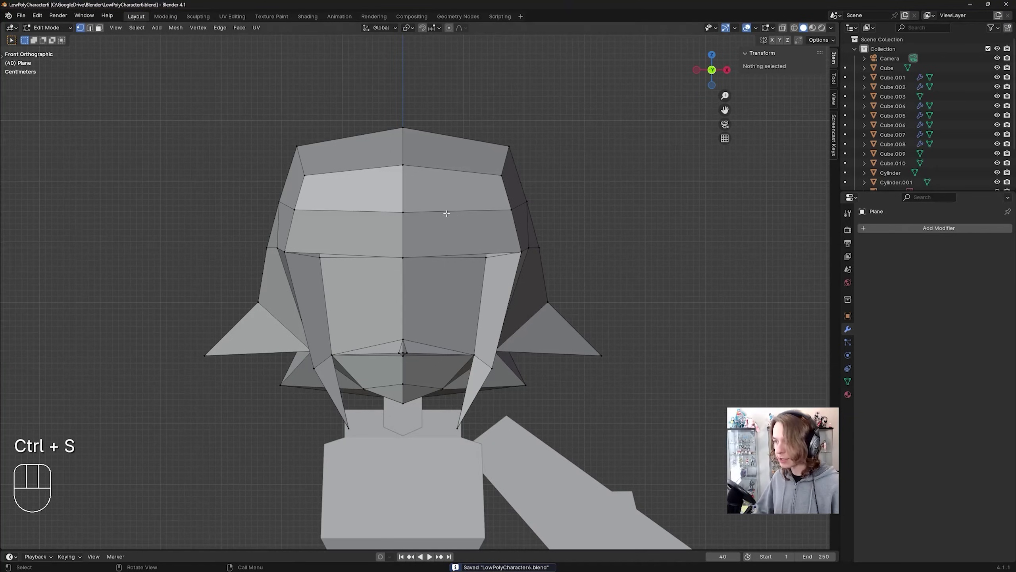
- Knife-cut a diagonal edge across the front hair's +X side, from the outer forehead vertex down to the middle of the hairline edge
scroll(445, 226, "up", 1)
key("n")
key("n")
key("t")
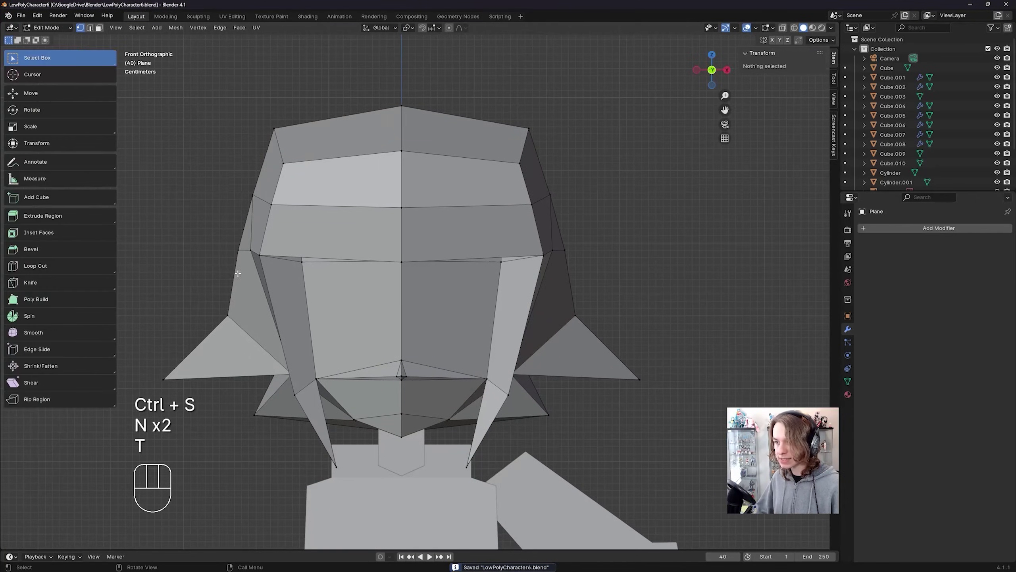
left_click(31, 282)
middle_click_drag(498, 245, 526, 261, "shift")
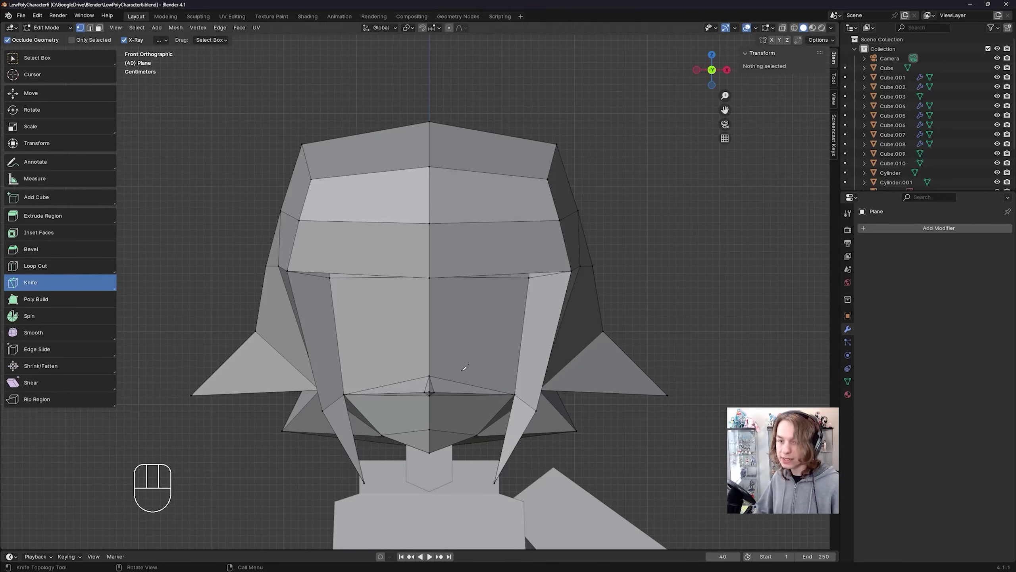
scroll(472, 368, "up", 2)
middle_click_drag(481, 366, 492, 347, "shift")
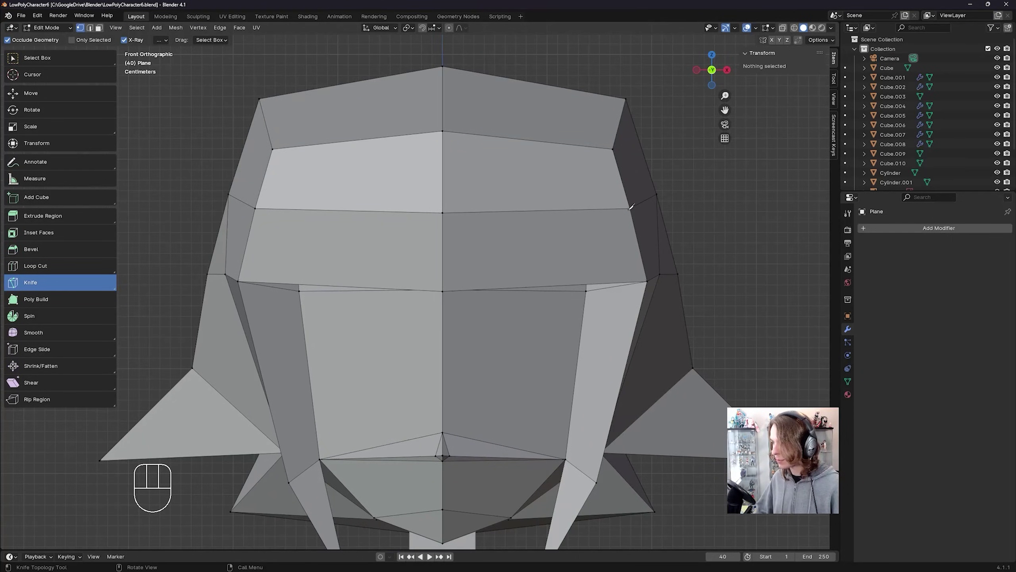
left_click_drag(630, 207, 537, 281)
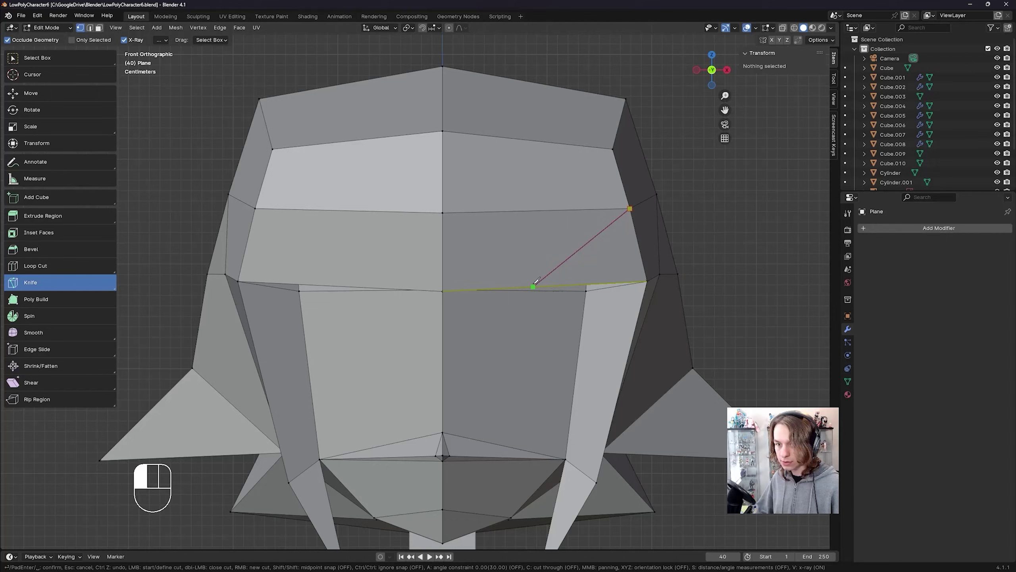
left_click(524, 287)
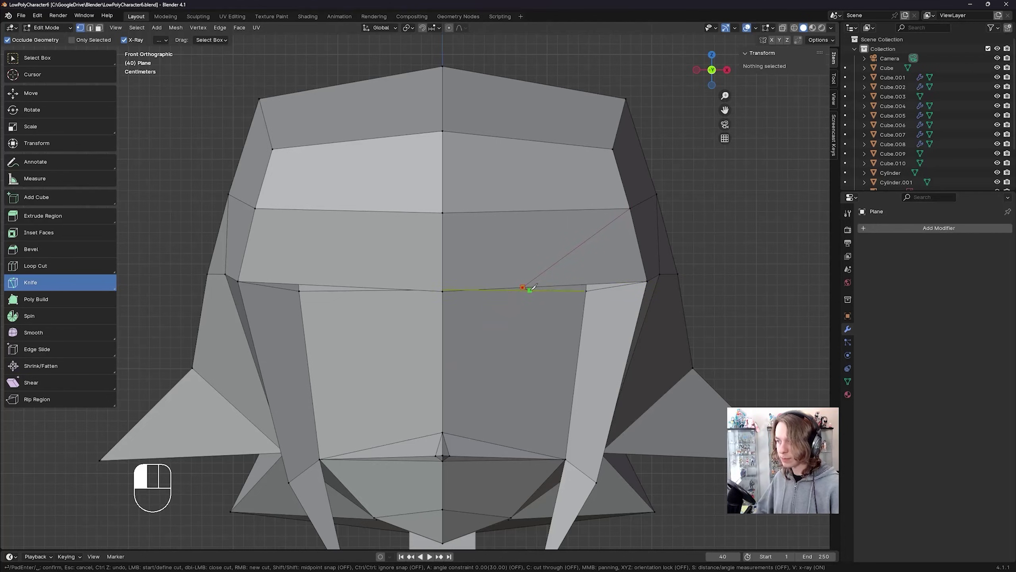
key("Return")
- In Object Mode, unhide all hidden objects to bring back the front reference, hide the metarig.001 armature again, and save the file
scroll(520, 315, "down", 4)
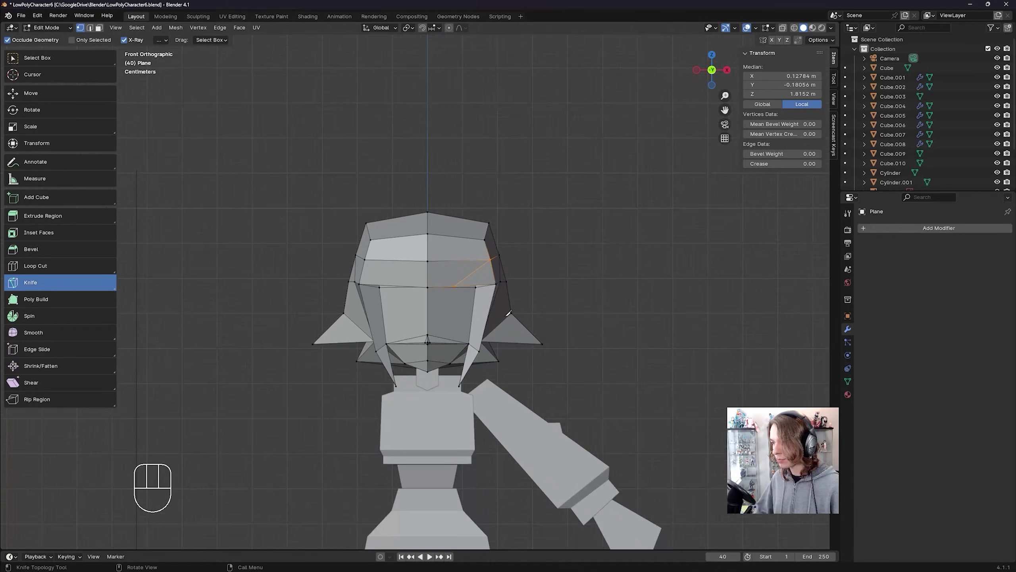
middle_click_drag(540, 295, 521, 310)
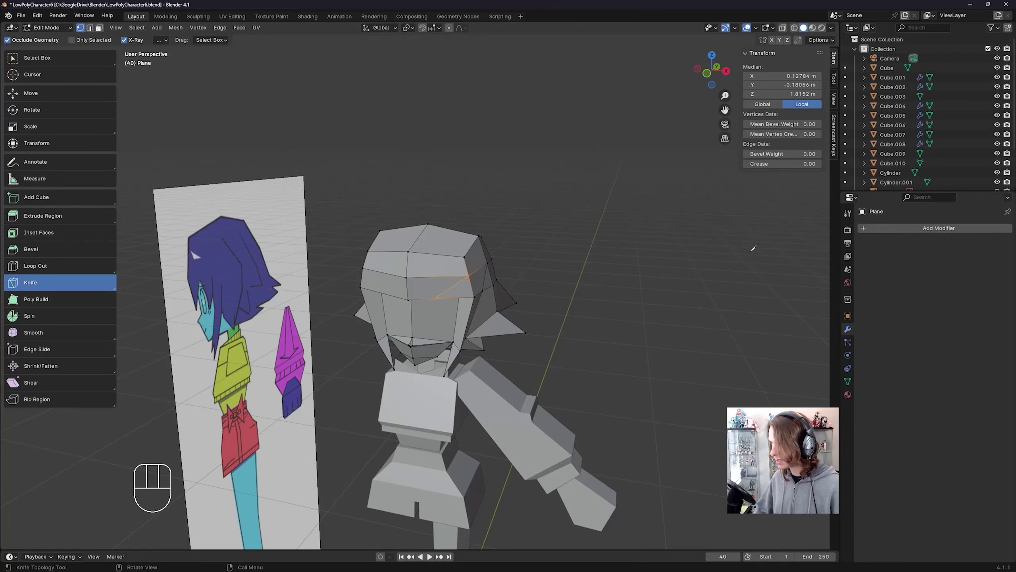
key("alt+h")
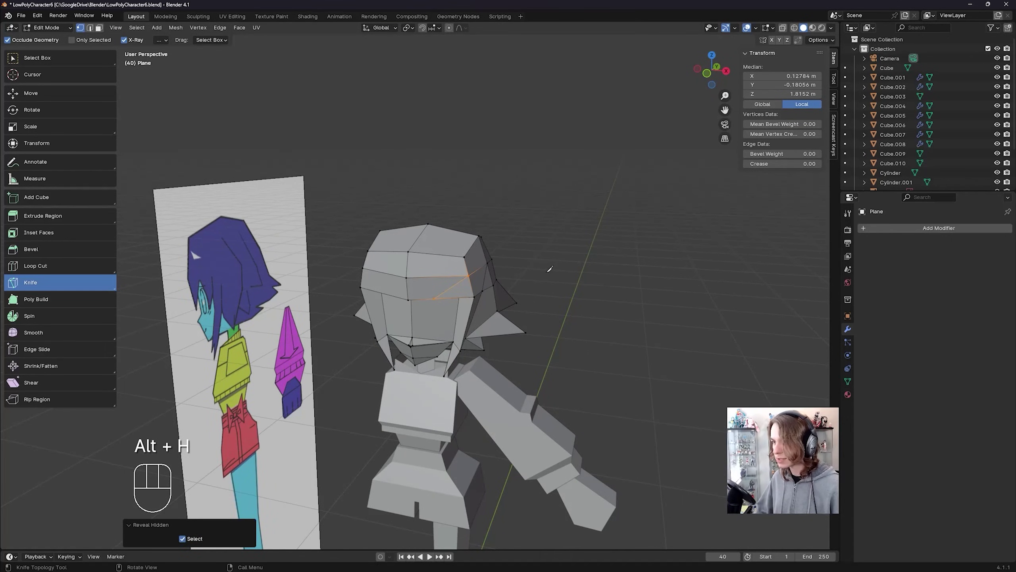
key("Tab")
key("alt+h")
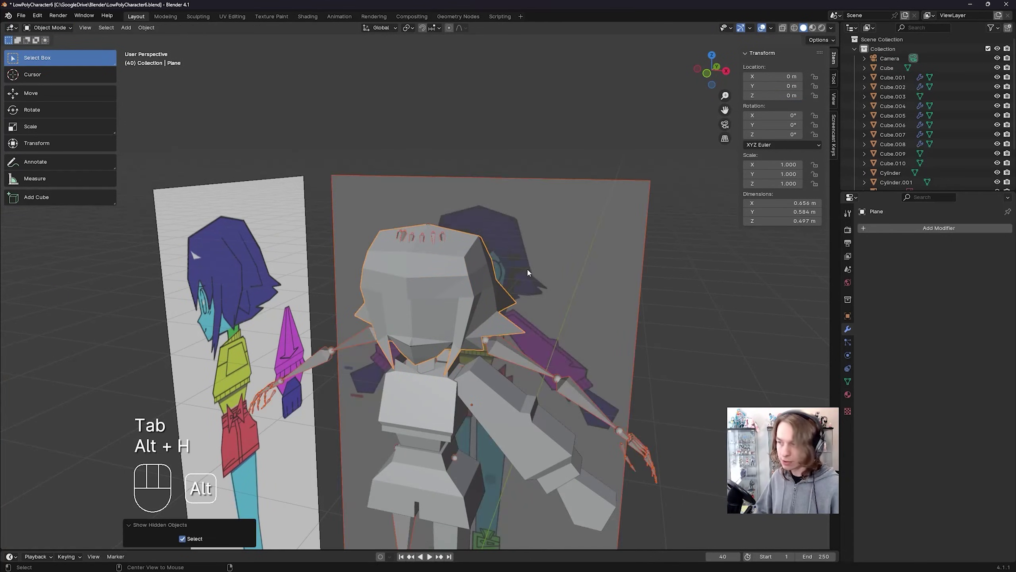
left_click(516, 263)
scroll(518, 226, "up", 2)
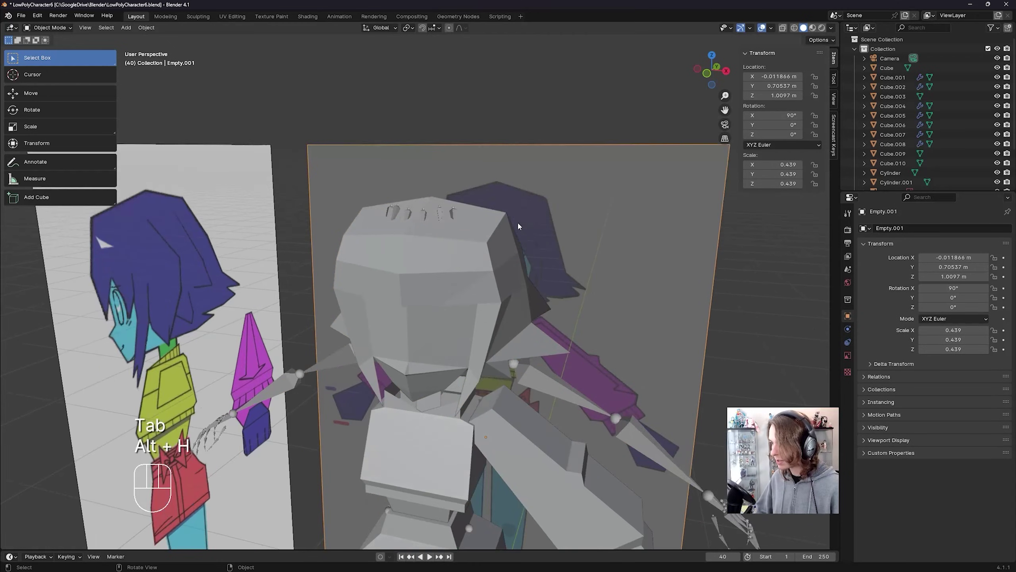
left_click(443, 212)
key("h")
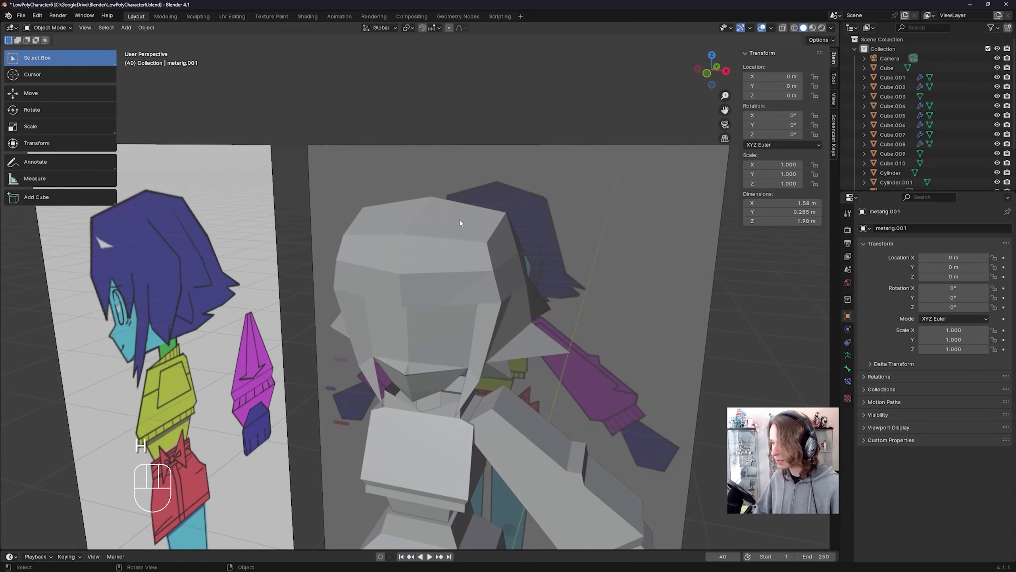
key("ctrl+s")
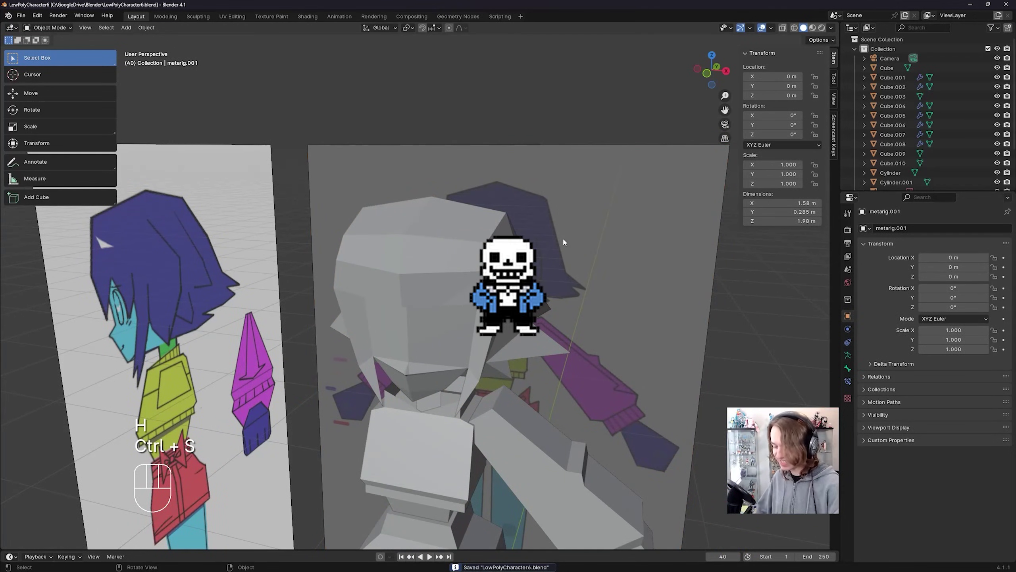
- Select the hair mesh in front view and open it in Edit Mode over the reference image
key("KP_1")
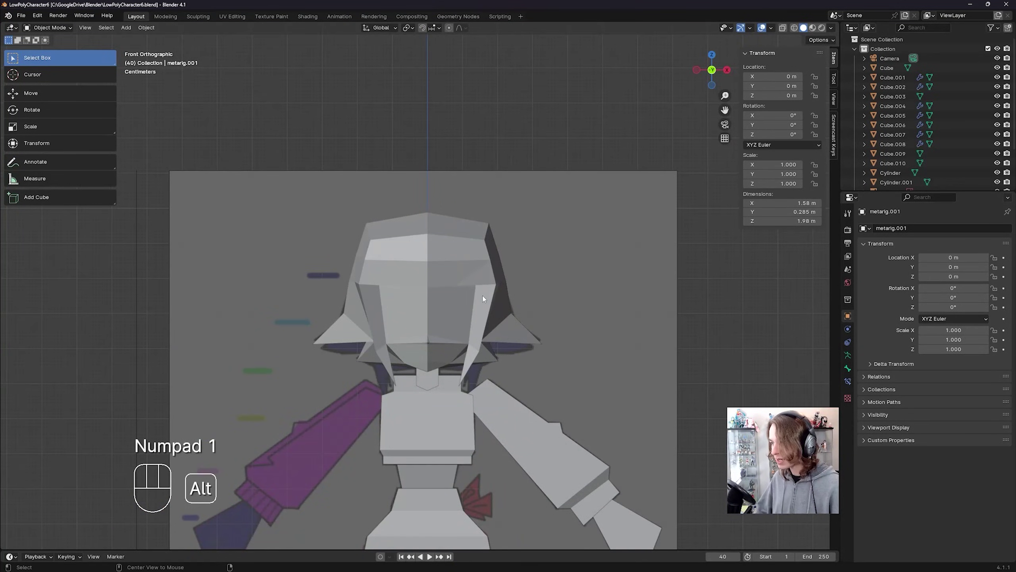
key("alt+z")
left_click(479, 289)
scroll(478, 289, "up", 5)
middle_click_drag(501, 317, 440, 280, "shift")
key("alt+z")
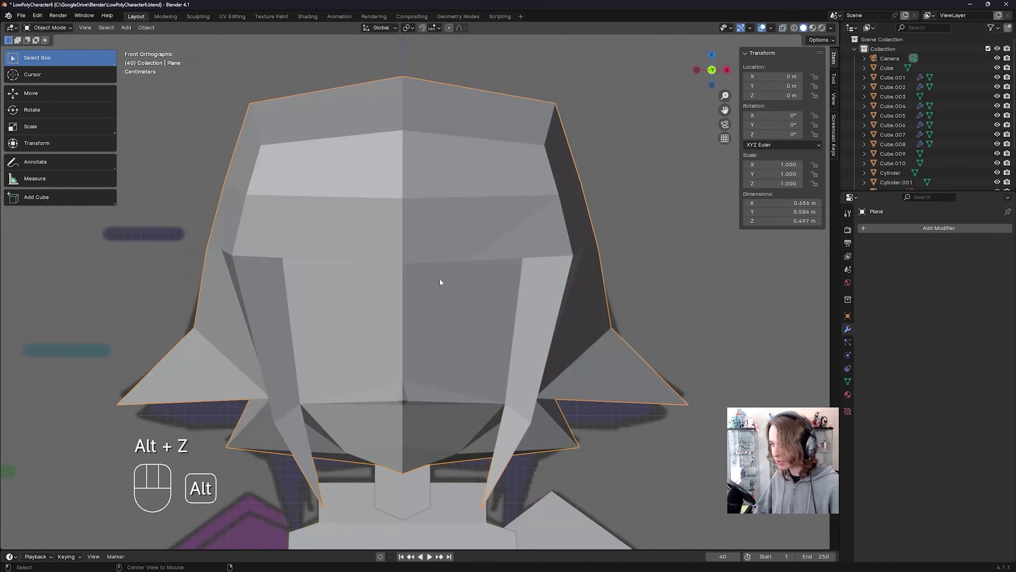
key("Tab")
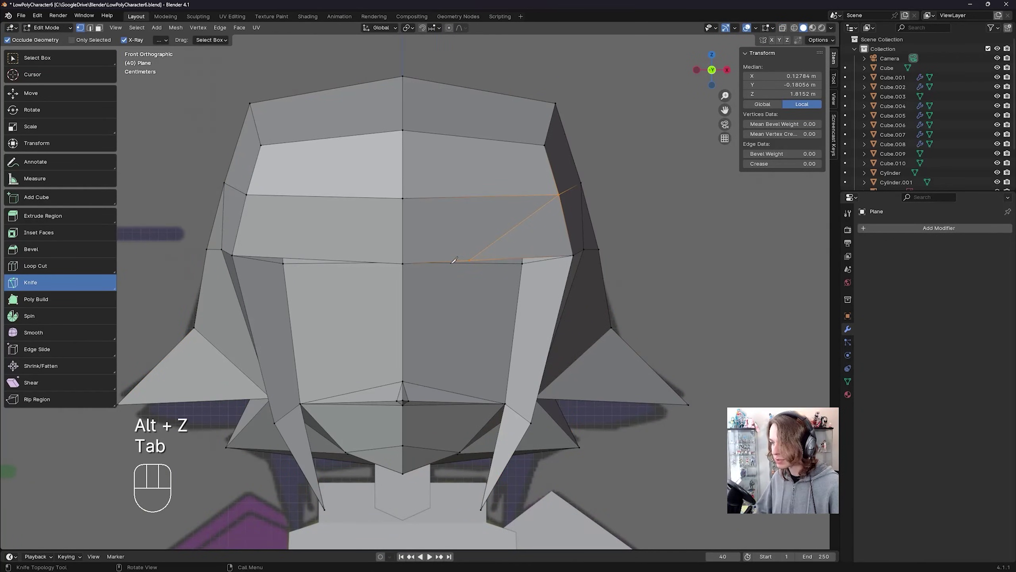
- Extrude the hairline edge between the centre and the new cut about 0.1 m downward and merge its end at center into a pointed bang
left_click(58, 61)
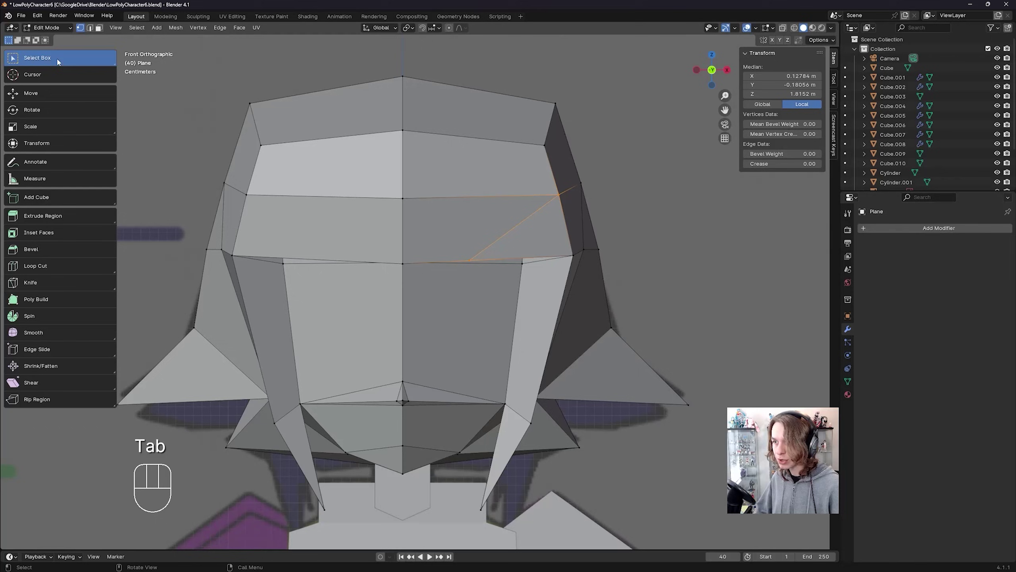
left_click(91, 28)
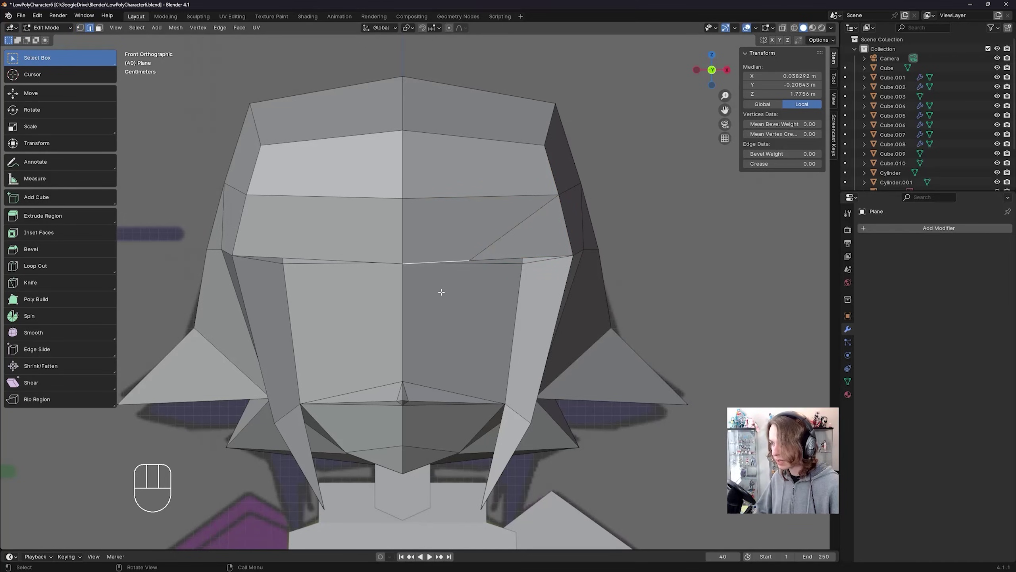
key("g")
key("ctrl+z")
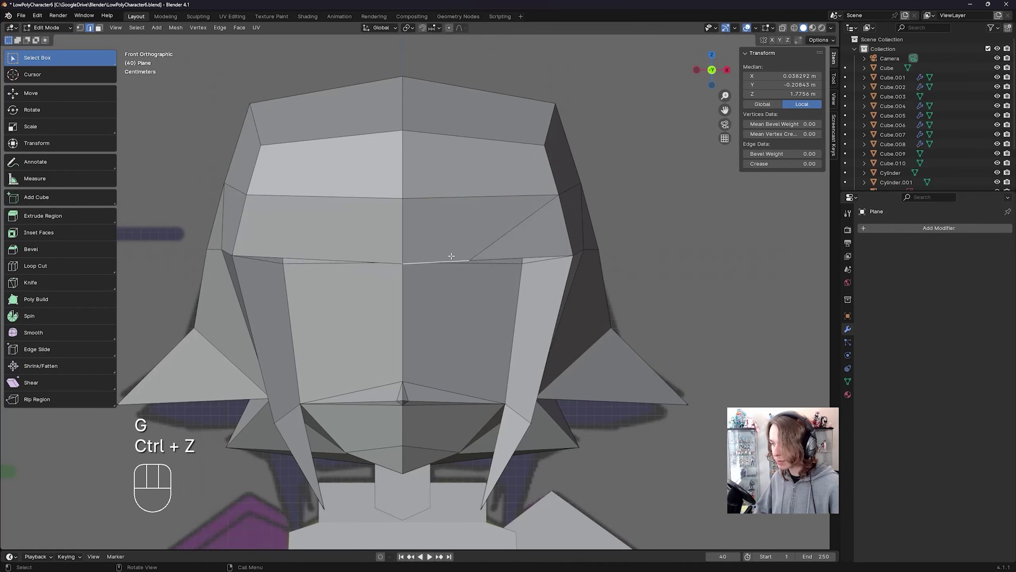
key("e")
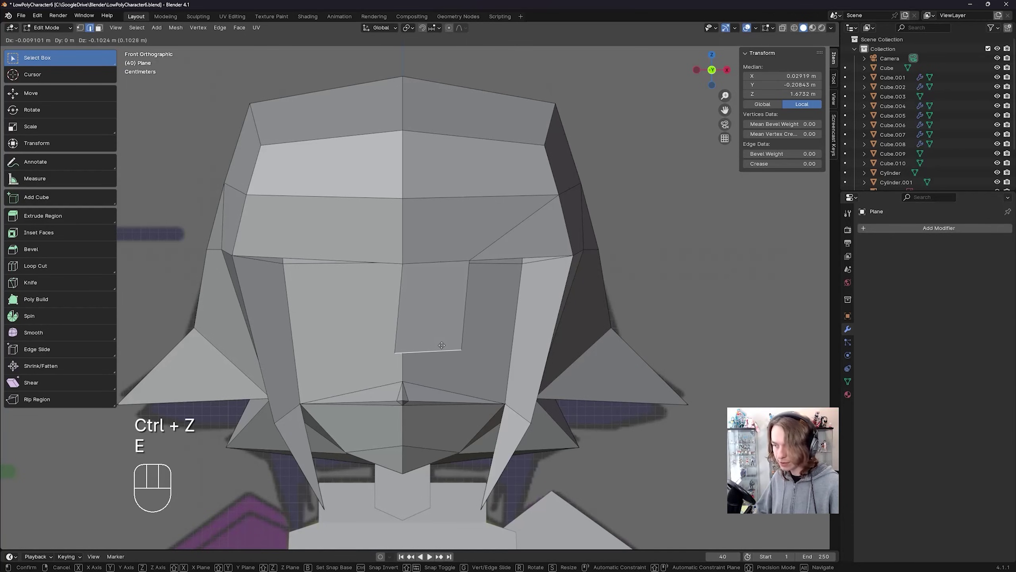
left_click(425, 345)
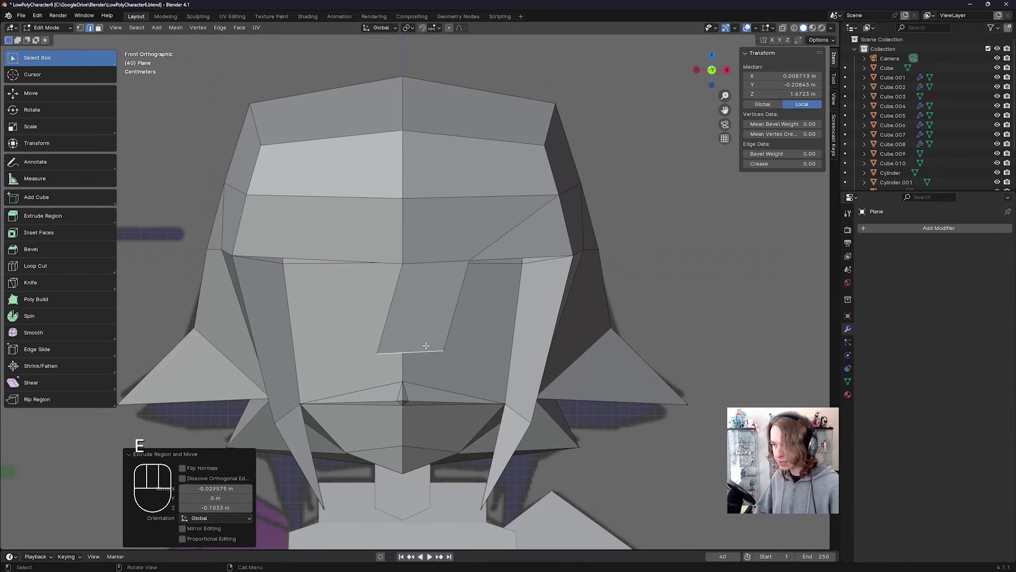
key("m")
left_click(443, 334)
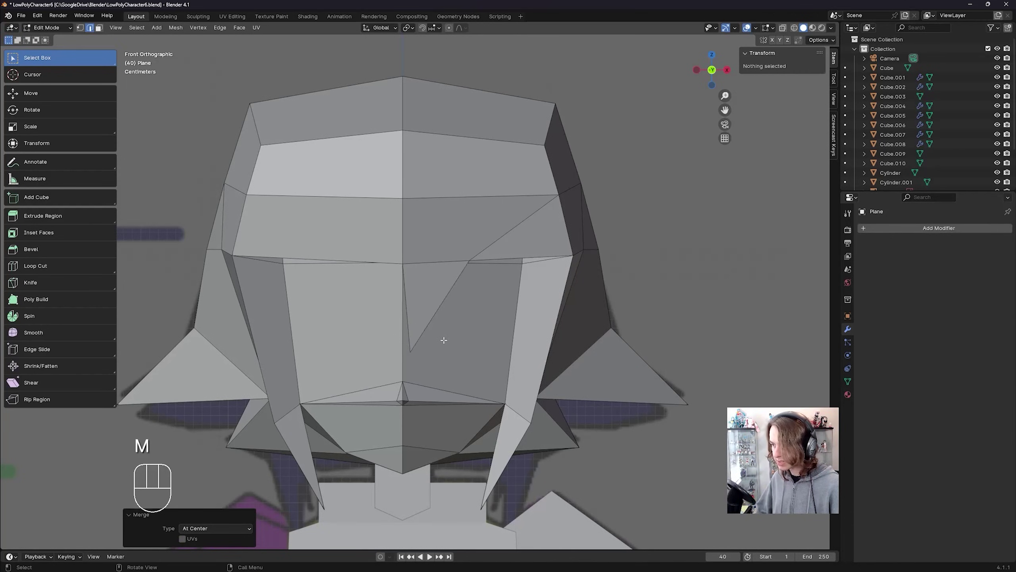
- Move the bang's tip vertex slightly across the centre line toward the -X side
key("1")
left_click(411, 349)
key("g")
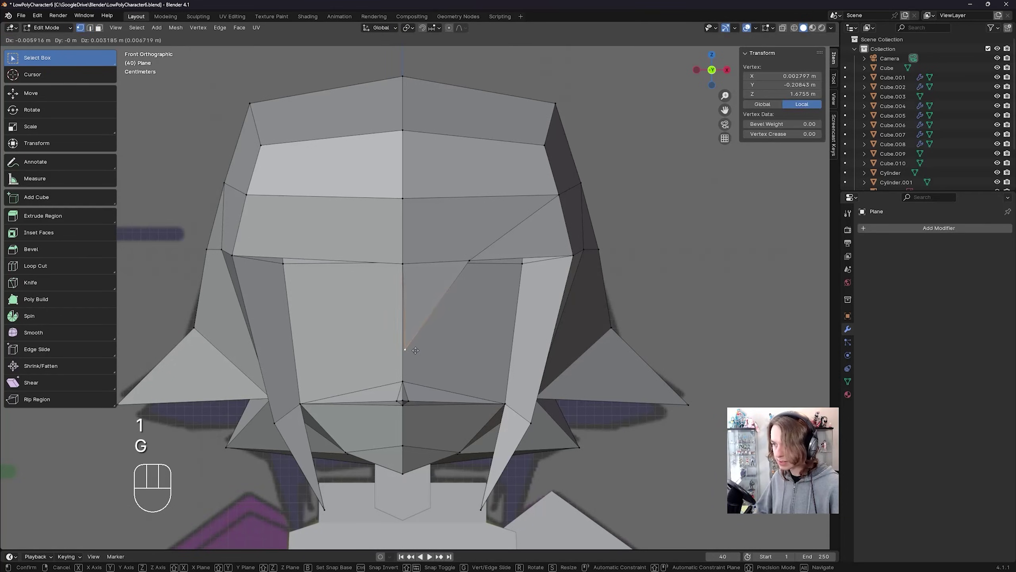
- Shift the three front centre-line vertices, from the hairline up to the upper forehead row, slightly toward the -X side
left_click(405, 263)
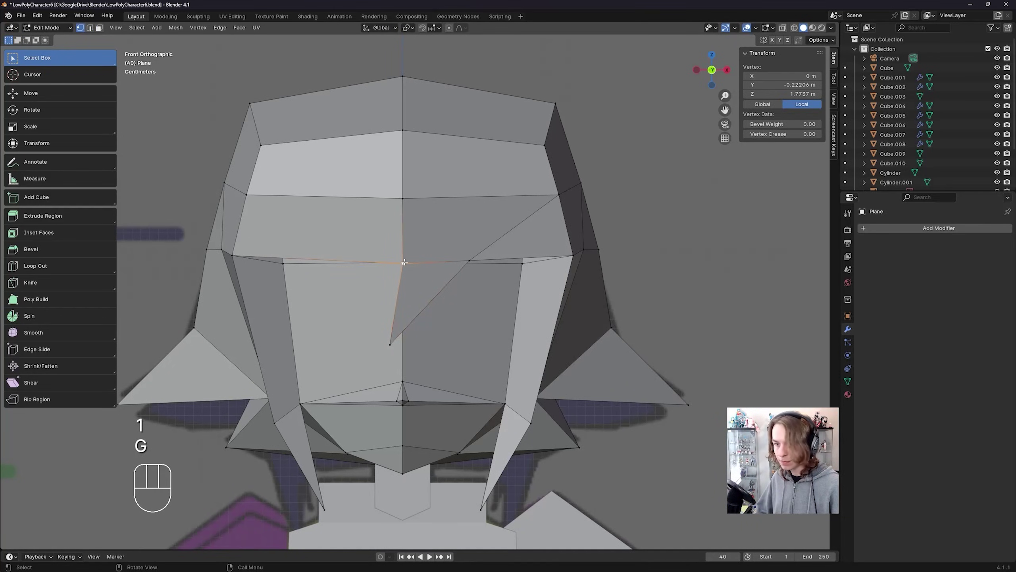
key("g")
key("g")
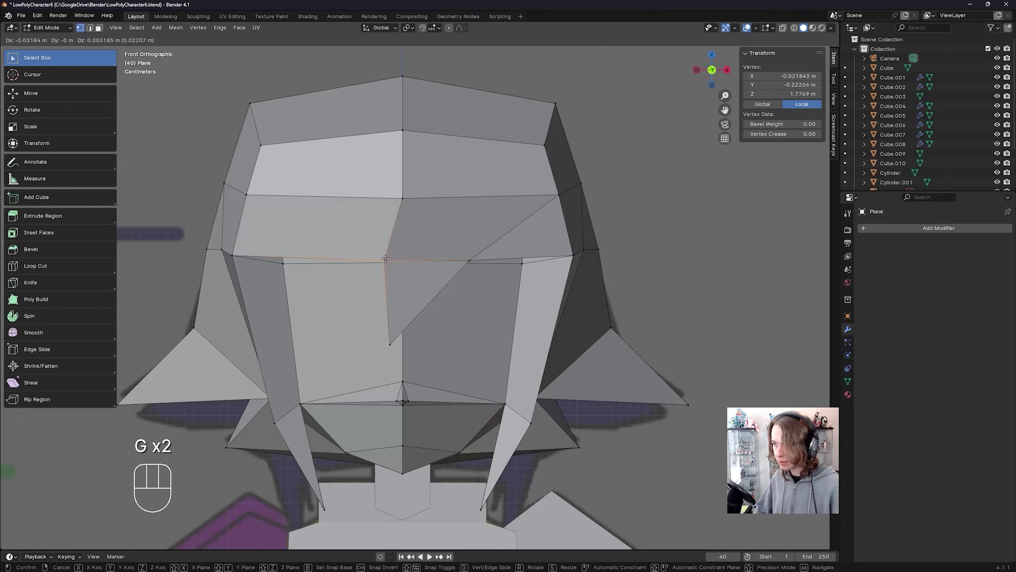
left_click(406, 197)
left_click(405, 197)
key("g")
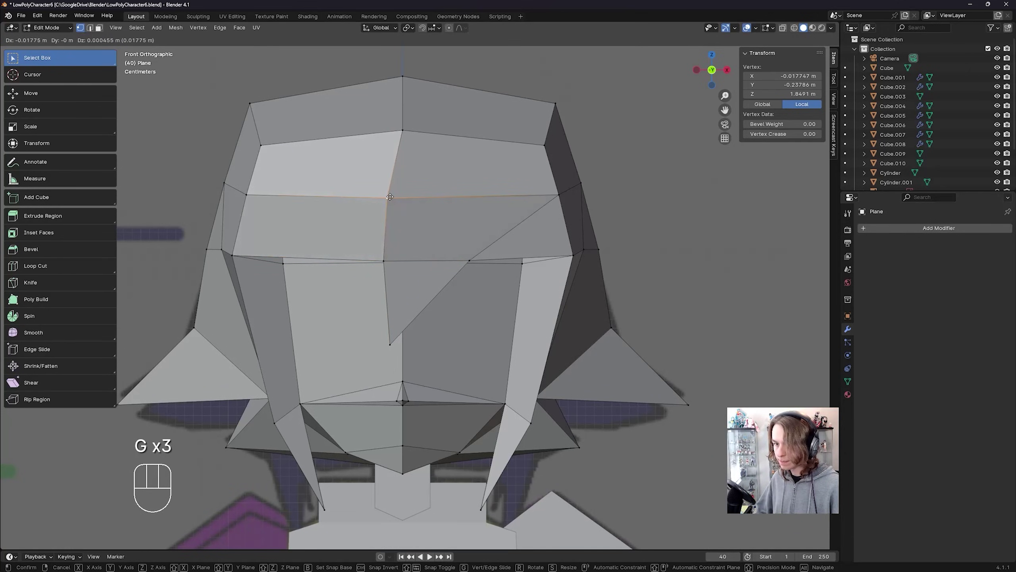
left_click(391, 197)
left_click(405, 132)
key("g")
left_click(400, 127)
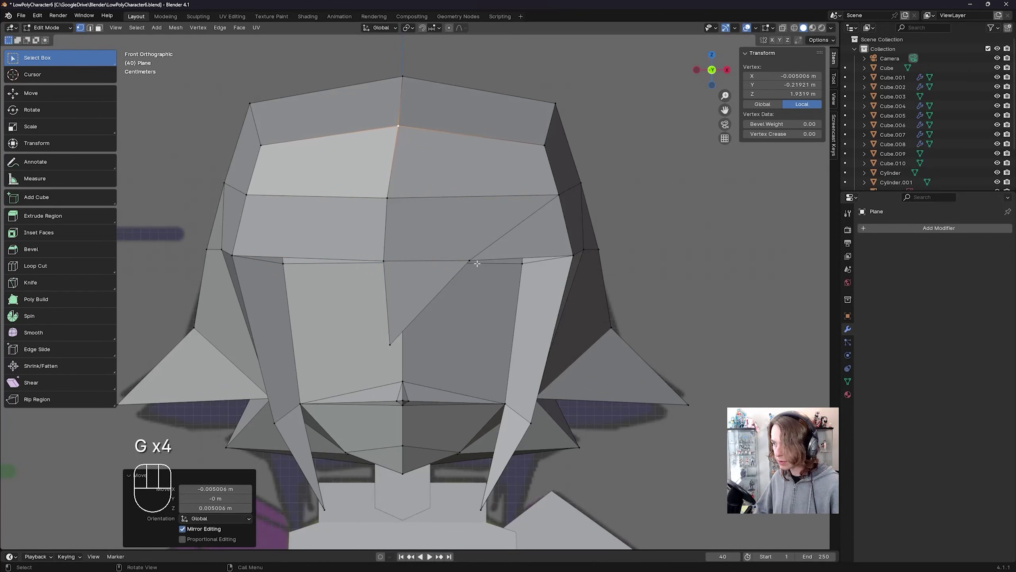
- Move the hairline vertex at the bang's +X corner -0.0405 m along X to narrow the bang, and save the file
left_click(470, 260)
key("g")
key("z")
key("y")
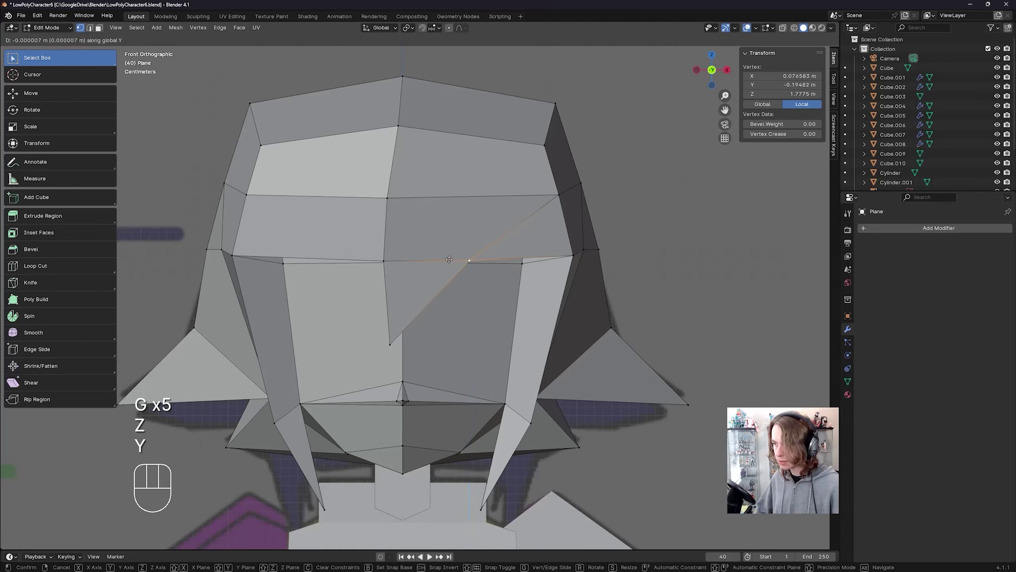
key("x")
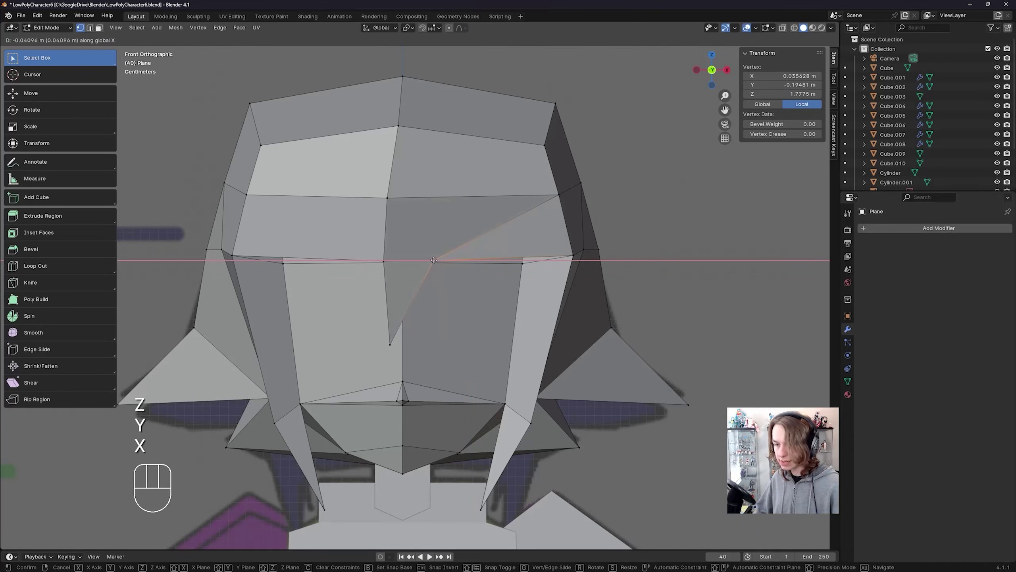
left_click(434, 260)
middle_click_drag(327, 266, 413, 265, "shift")
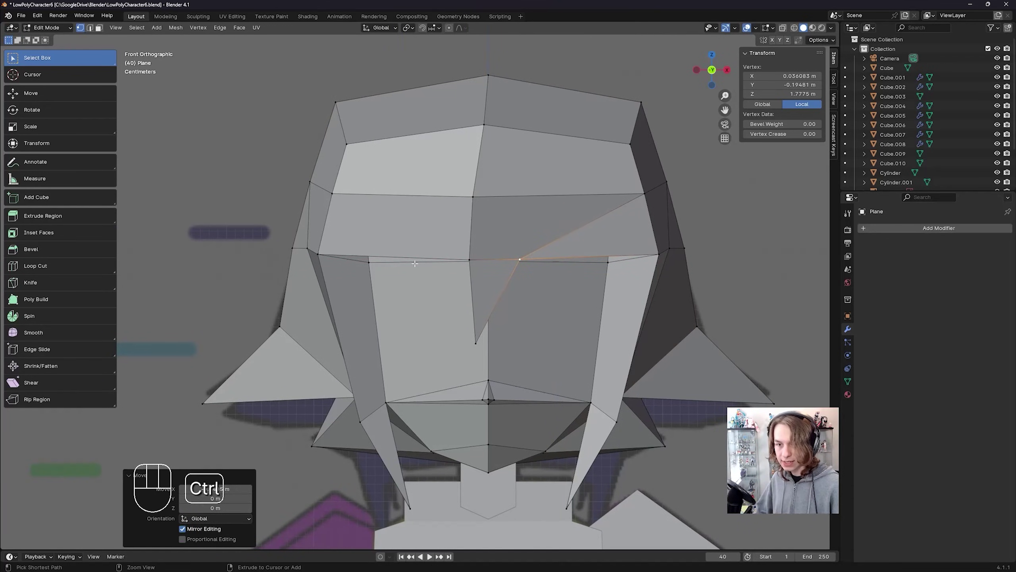
key("ctrl+s")
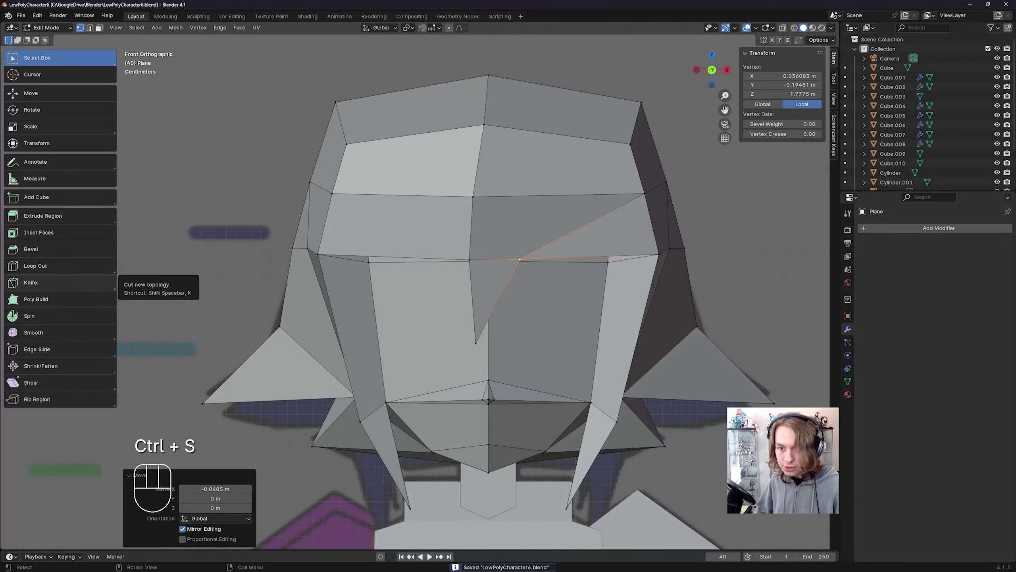
- Knife-cut the front hair's -X side from the outer forehead vertex down to the hairline edge near its outer corner
middle_click_drag(416, 234, 425, 232, "shift")
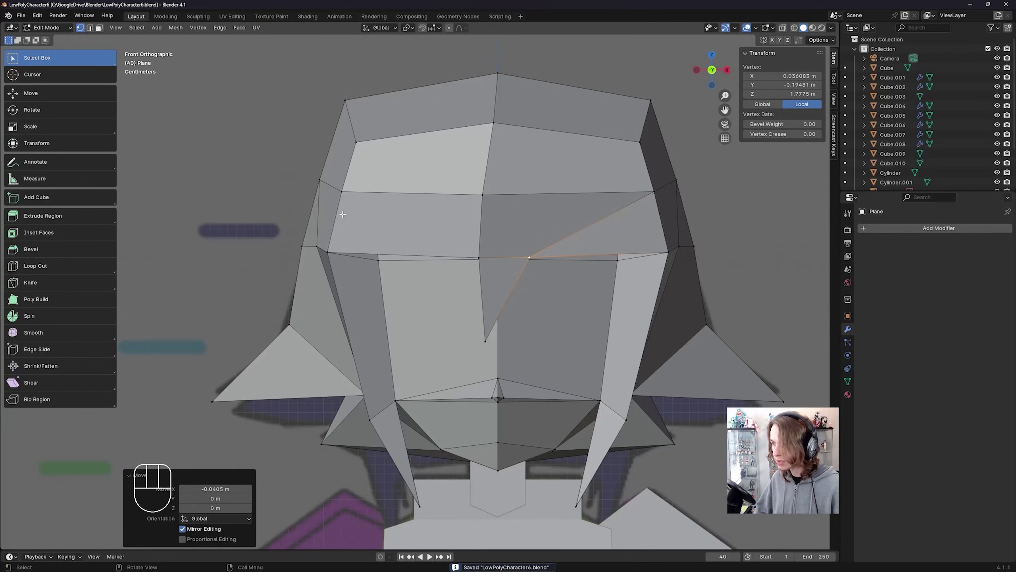
key("alt+a")
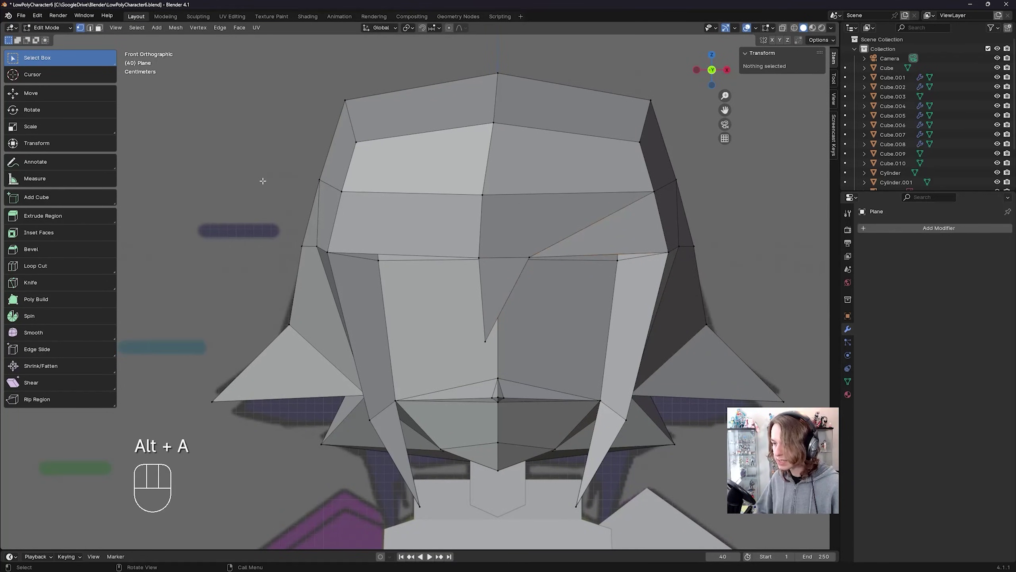
left_click(40, 282)
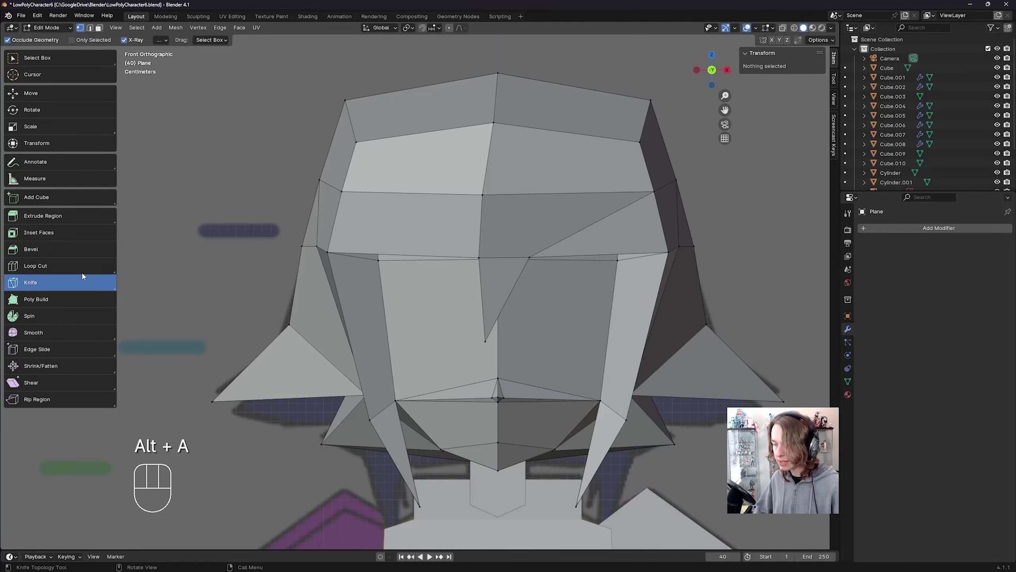
left_click(342, 192)
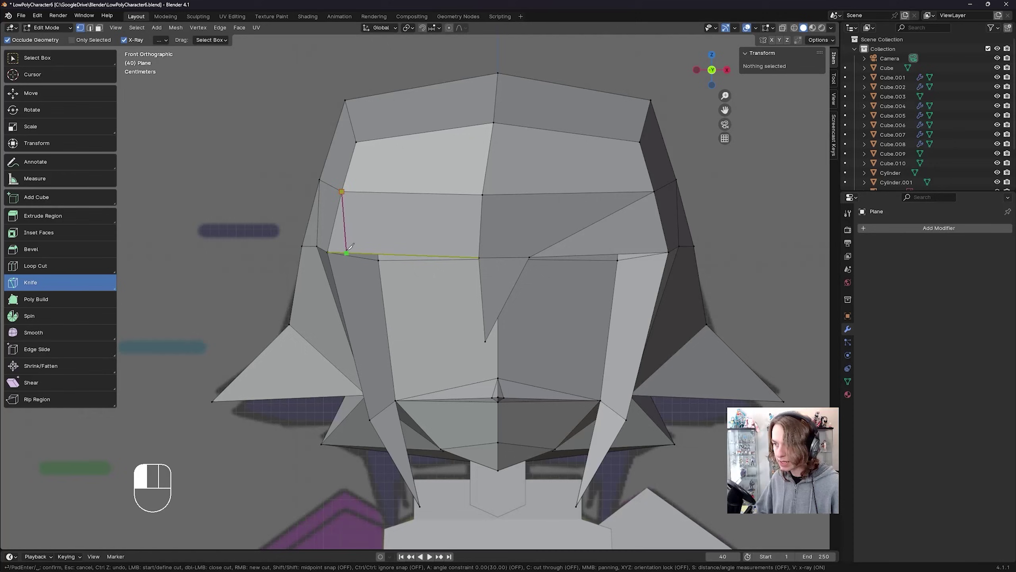
left_click(346, 253)
key("Return")
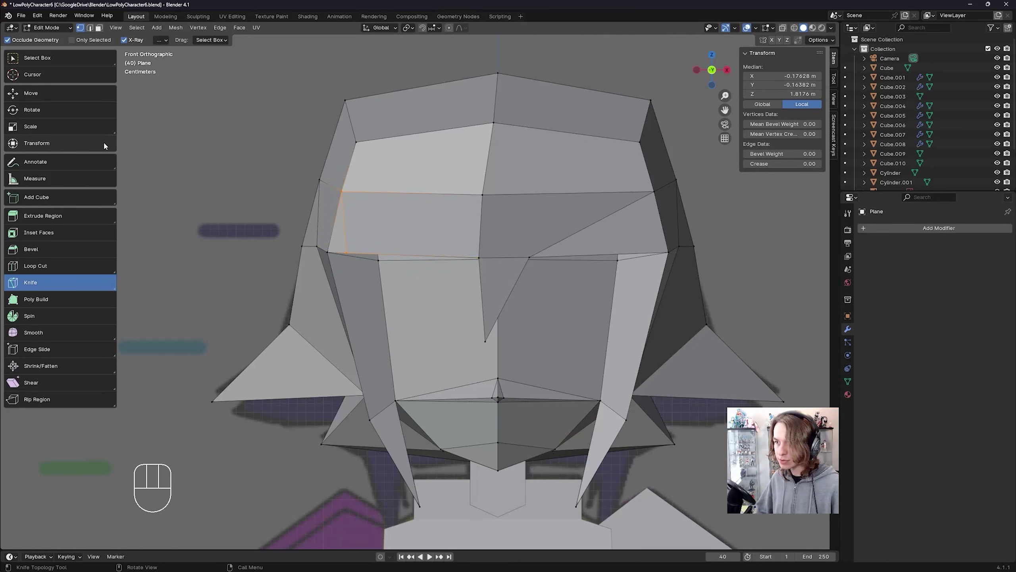
- Extrude the hairline edge on the -X side down over the forehead by -0.035495 m in X and -0.11422 m in Z
left_click(71, 57)
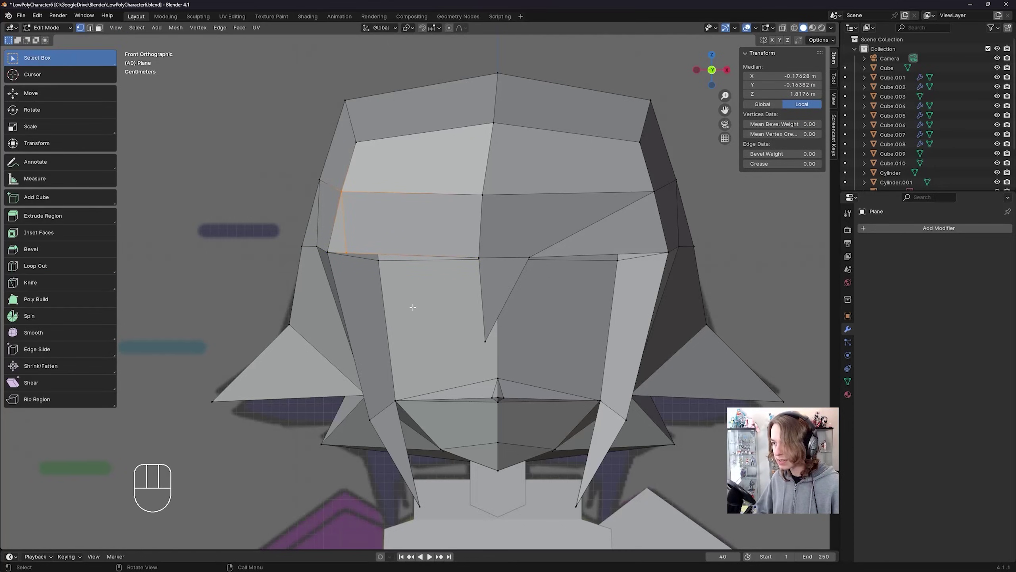
key("alt+a")
left_click(397, 252)
key("alt+z")
key("alt+z")
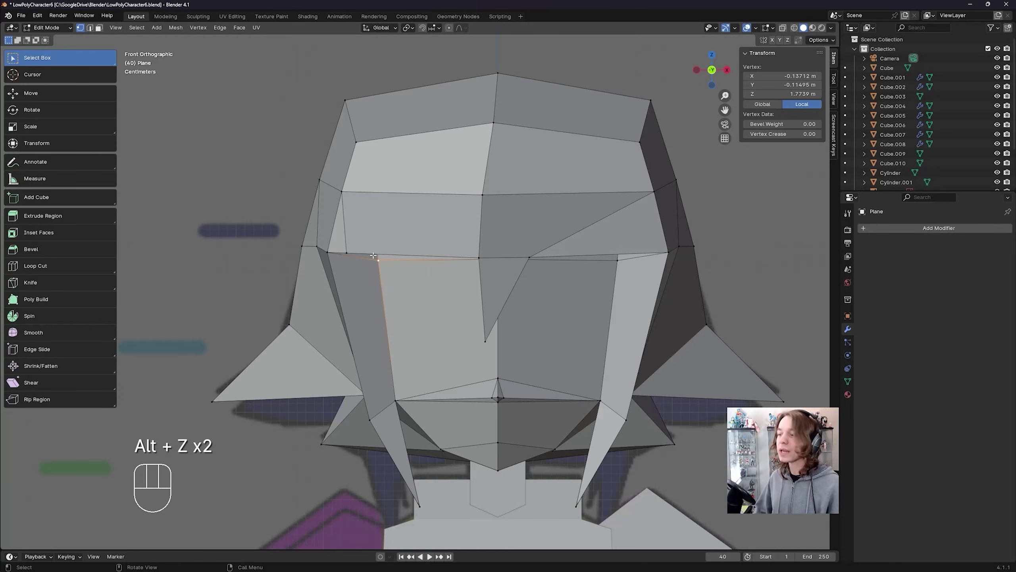
key("2")
left_click(406, 253)
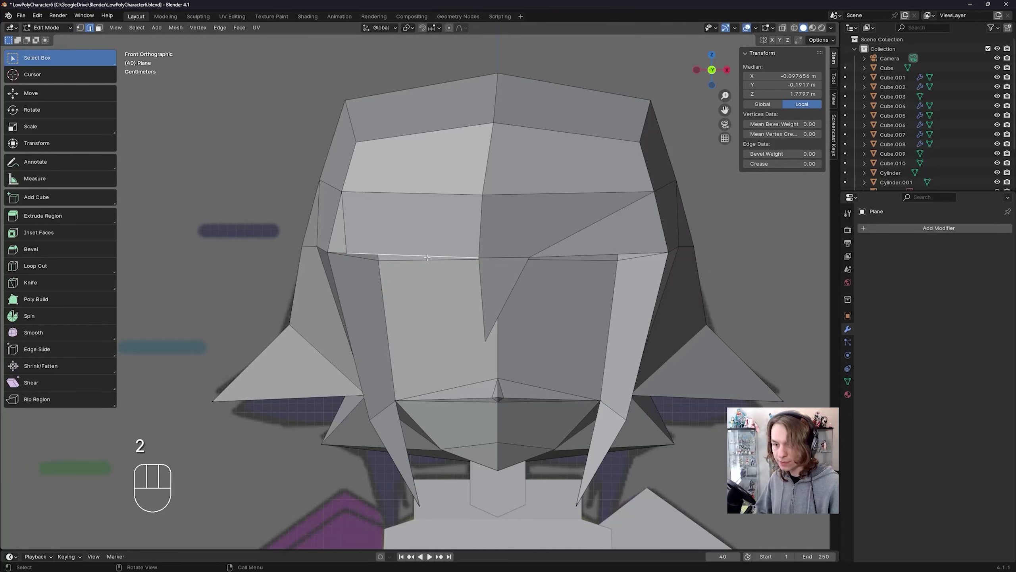
key("e")
left_click(342, 261)
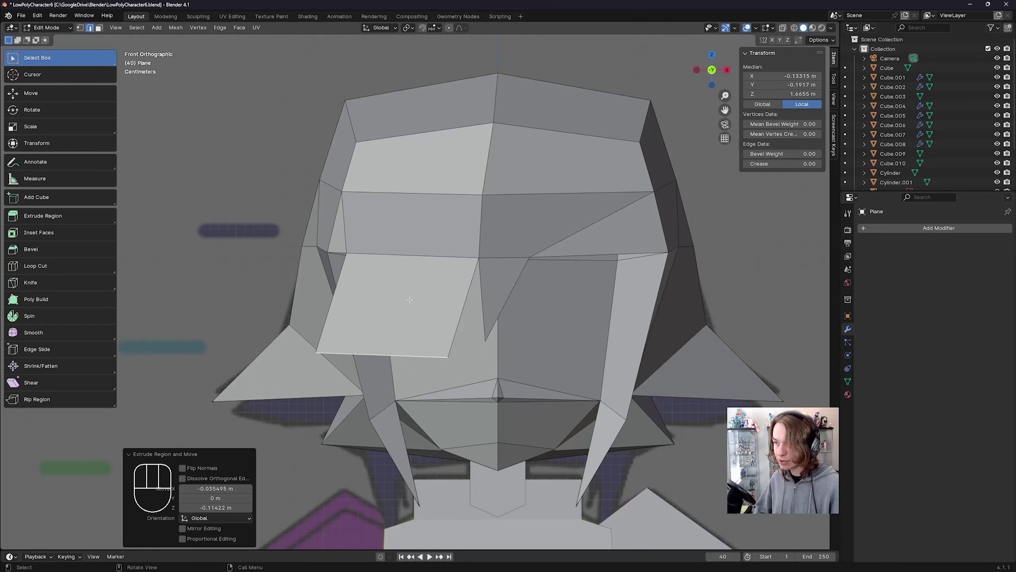
- Merge the extruded edge at its centre into a pointed bang and move the tip toward the -X side
key("m")
left_click(402, 319)
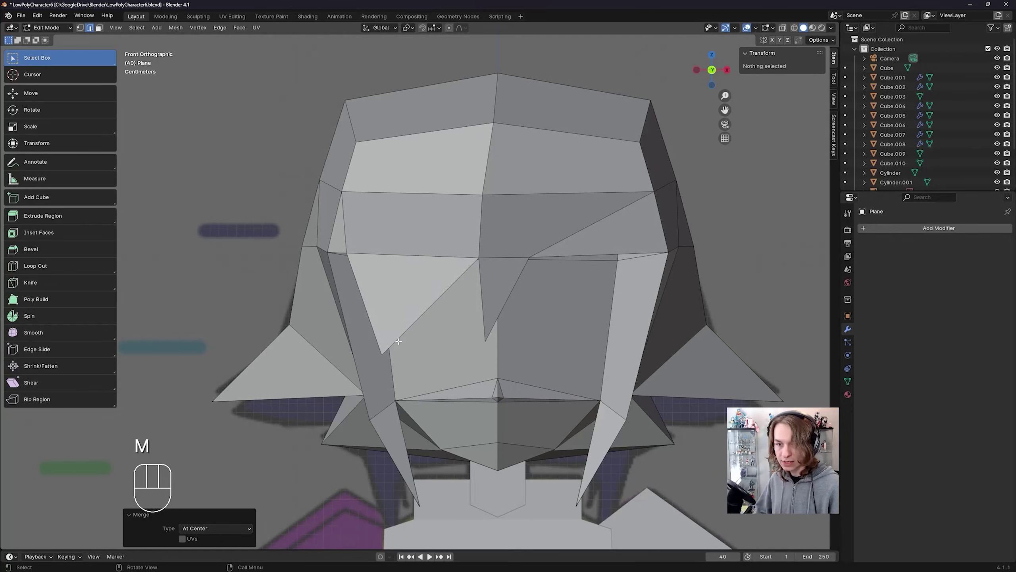
key("1")
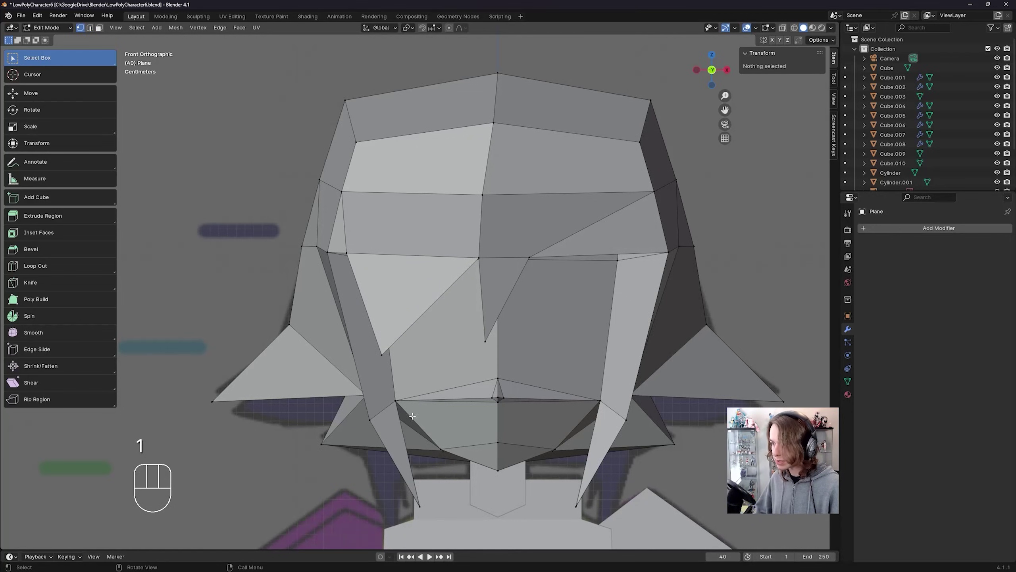
left_click(384, 353)
key("g")
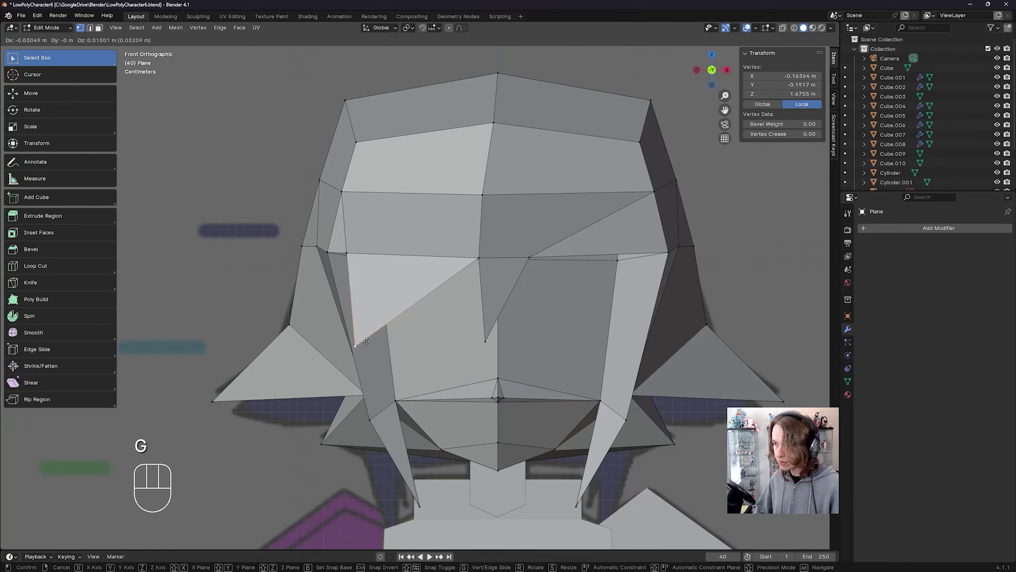
left_click(345, 252)
- Shift the new bang's outer hairline vertex -0.00364 m along X and lower the forehead vertex above it slightly
left_click(347, 252)
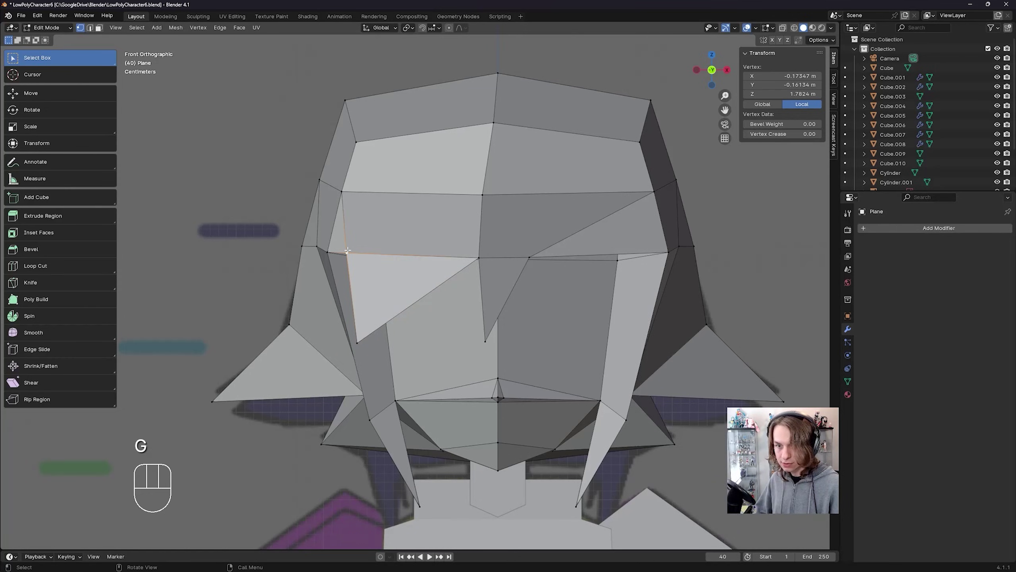
key("g")
key("g")
left_click(349, 215)
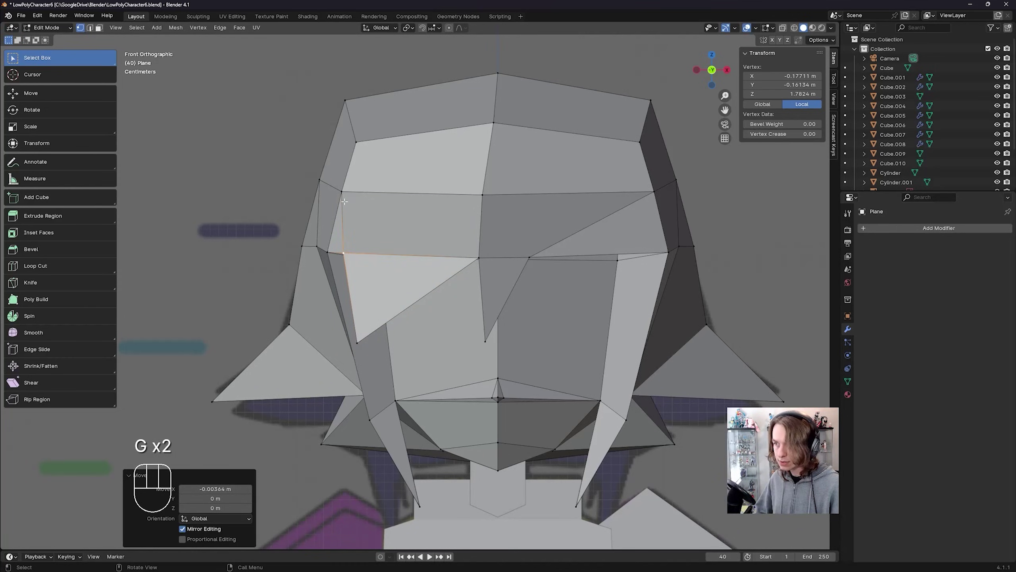
left_click(343, 197)
key("g")
left_click(343, 200)
- Move the -X side's outer temple vertex 0.00273 m in X and -0.006826 m in Z, and save the file
left_click_drag(296, 170, 332, 190)
key("g")
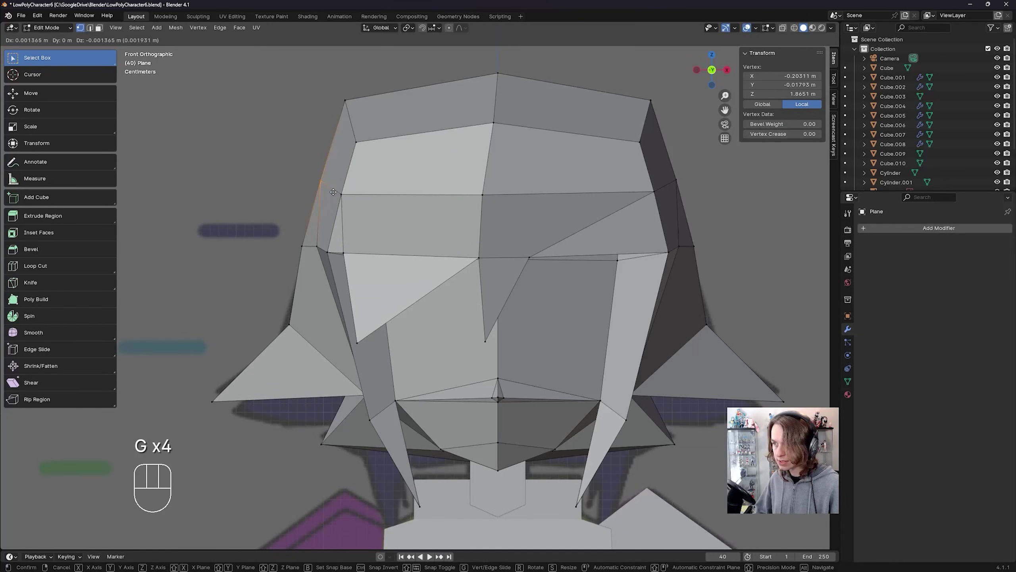
left_click(334, 194)
key("ctrl+s")
- Move the -X bang's tip 0.008191 m in X and -0.016382 m in Z, and the central bang's tip -0.004096 m and -0.005006 m
middle_click_drag(443, 227, 424, 210, "shift")
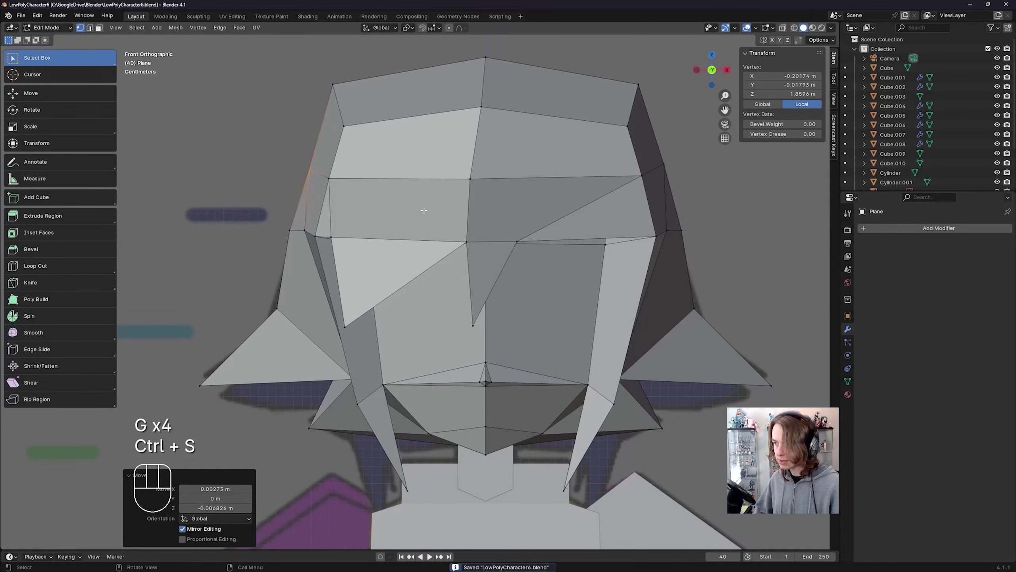
left_click(347, 326)
key("g")
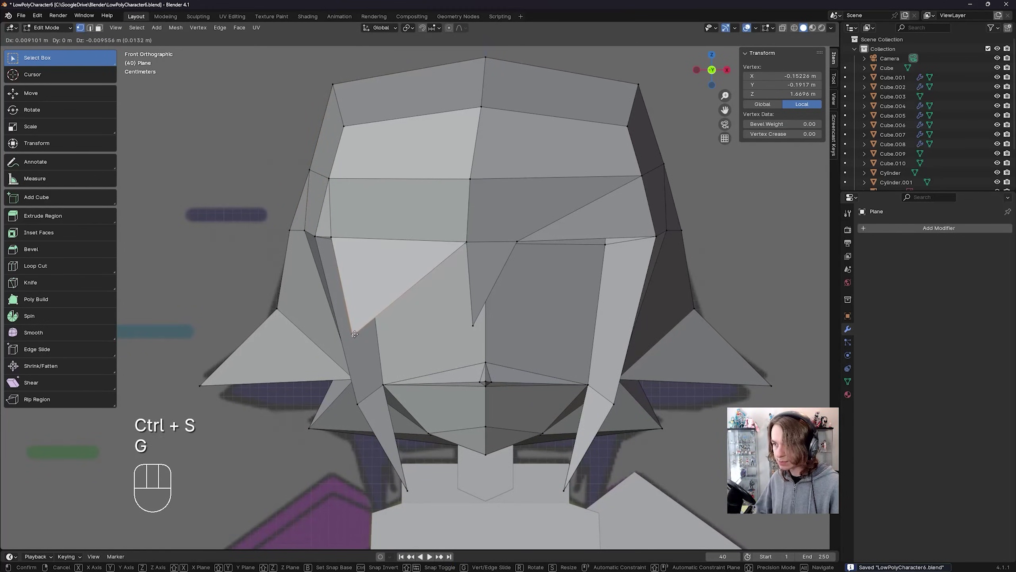
left_click(353, 340)
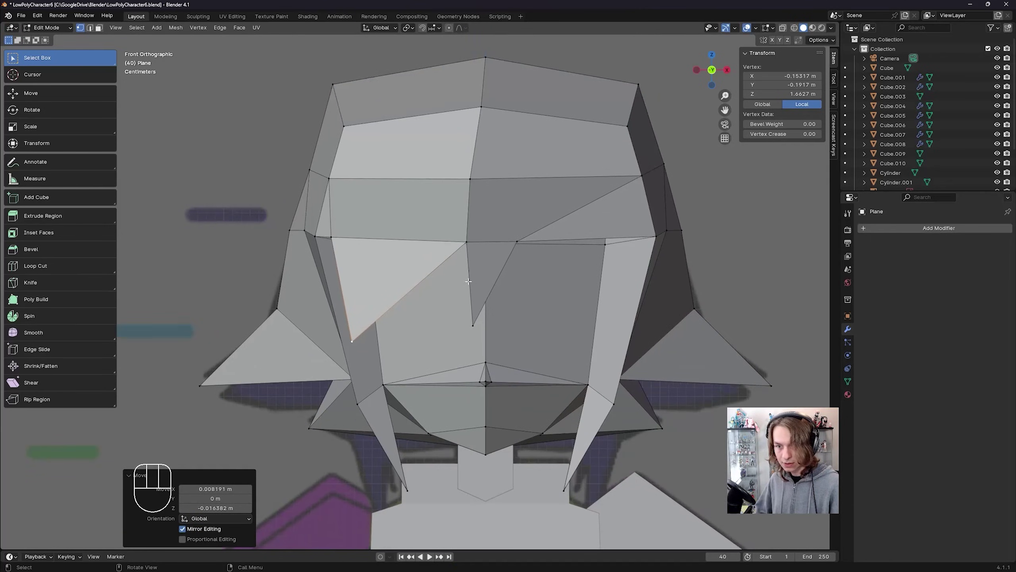
left_click(474, 325)
key("g")
left_click(472, 330)
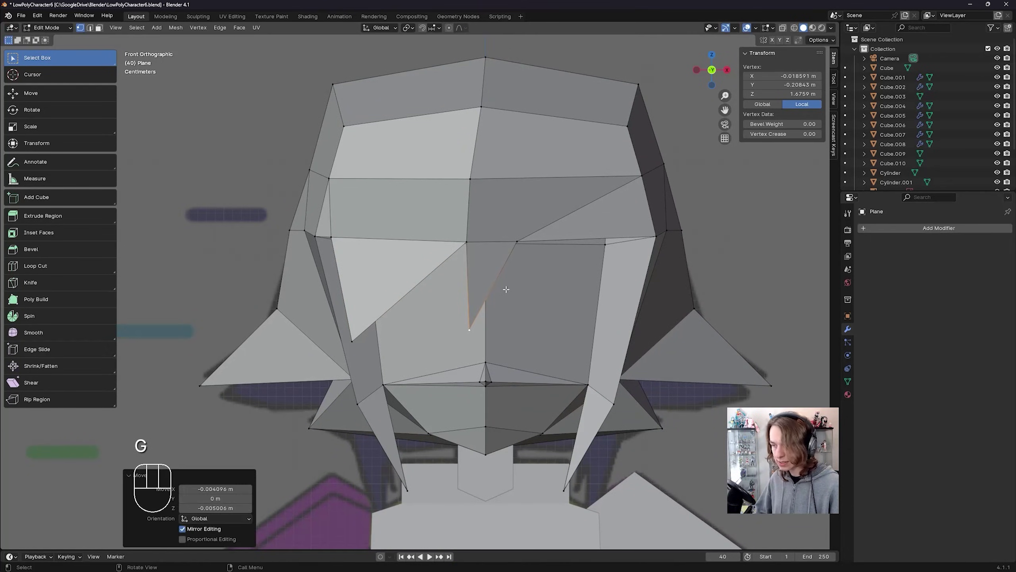
- Widen the central bang by moving its +X hairline corner 0.015927 m along X, and save the file
left_click(519, 242)
key("g")
key("x")
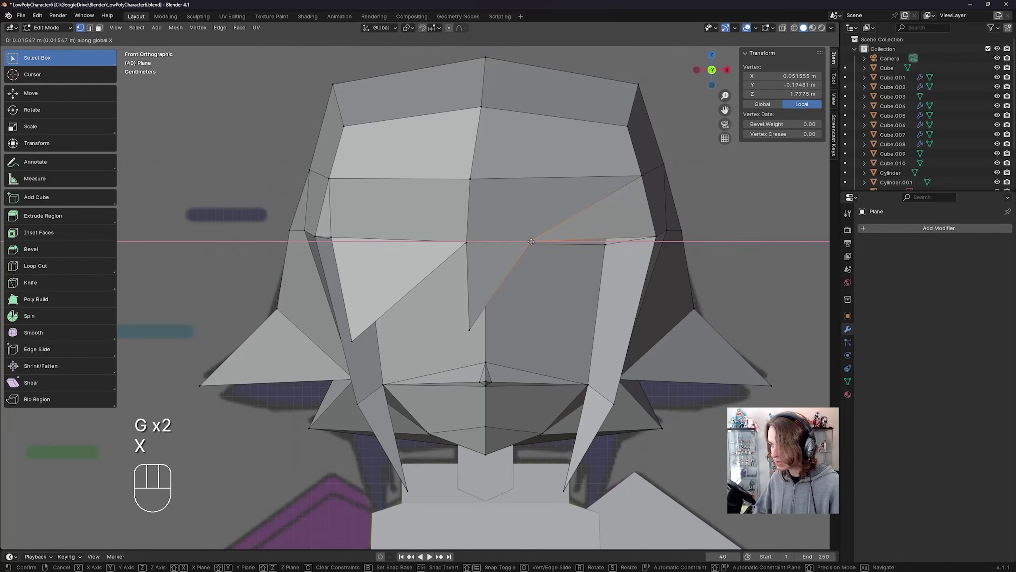
left_click(529, 256)
scroll(510, 270, "down", 2)
key("ctrl+s")
- Pull the -X bang's outer hairline corner vertex slightly forward and outward from the head
middle_click_drag(510, 270, 360, 280)
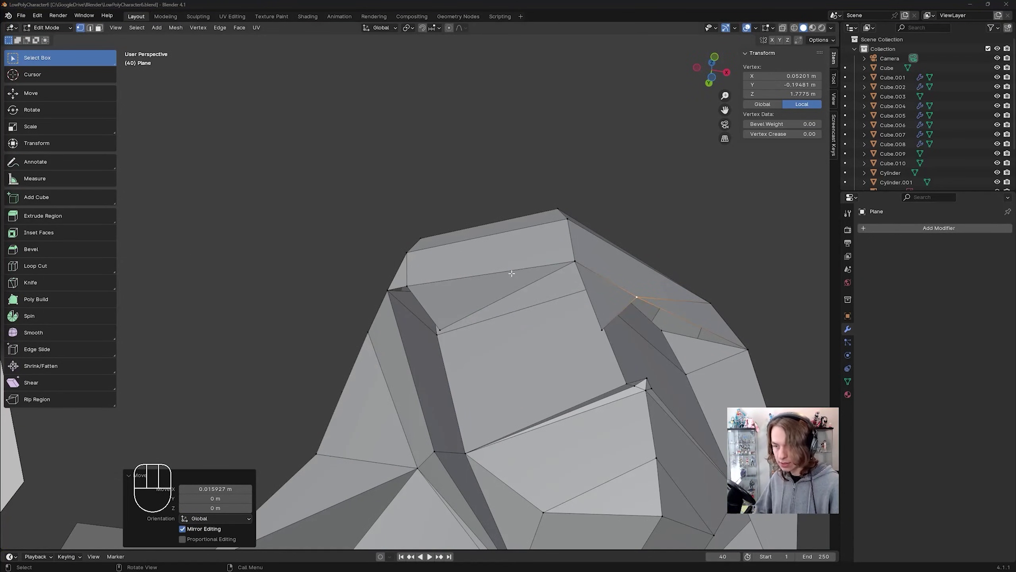
middle_click_drag(512, 273, 420, 284)
left_click(428, 275)
key("g")
left_click(453, 261)
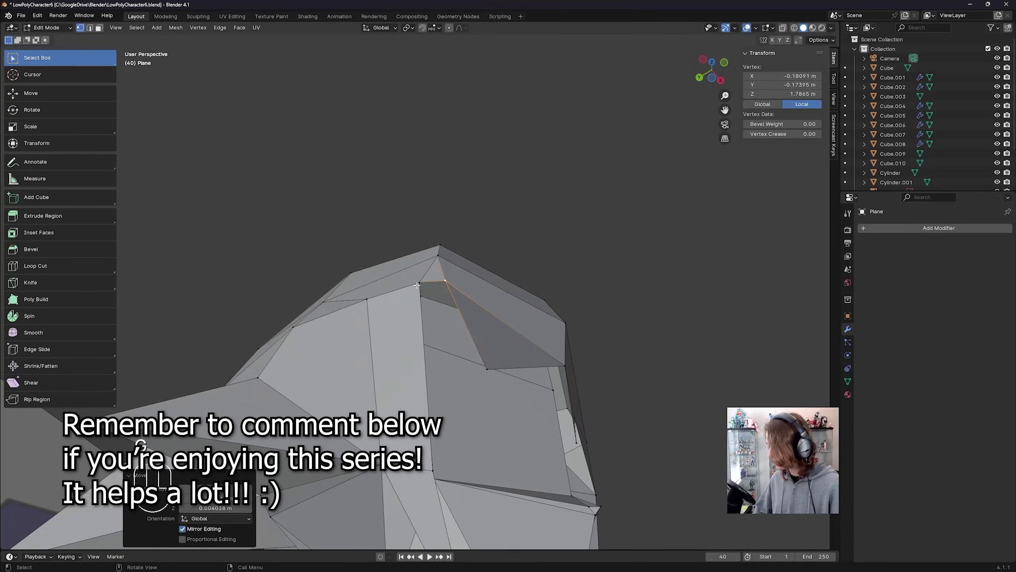
- Select the -X side's outer forehead vertices around the narrow triangular face and enable mesh symmetry in the X axis
left_click(417, 285)
left_click(438, 257, "shift")
left_click(449, 283, "shift")
middle_click_drag(460, 257, 532, 306)
scroll(521, 308, "up", 3)
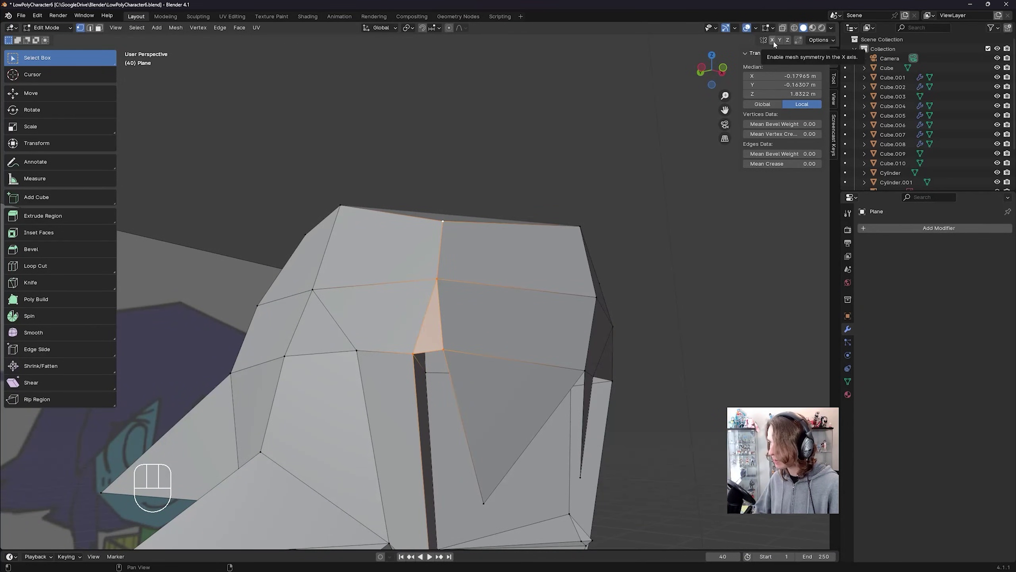
left_click(773, 40)
- Try moving the selected forehead vertices with X symmetry, undo it, and repeat the attempt after adding the matching +X vertex
middle_click_drag(638, 249, 539, 291)
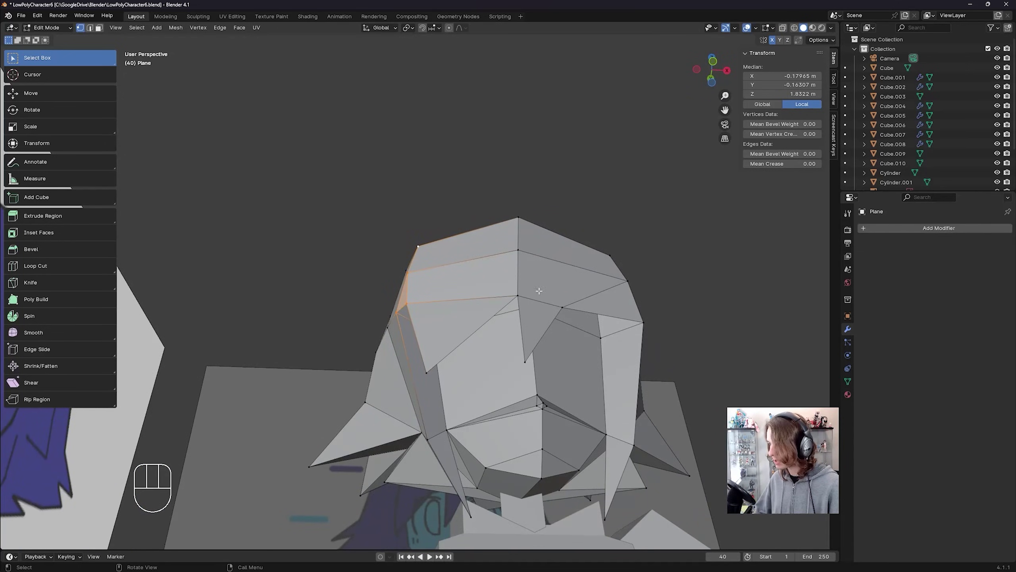
middle_click_drag(590, 243, 597, 273)
key("g")
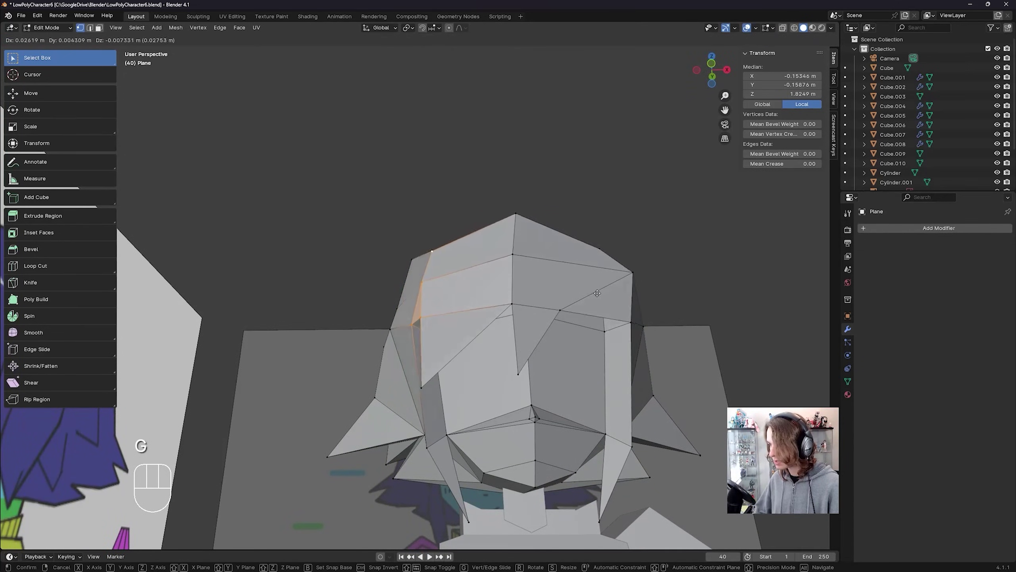
left_click(600, 291)
key("ctrl+z")
middle_click_drag(645, 259, 635, 287)
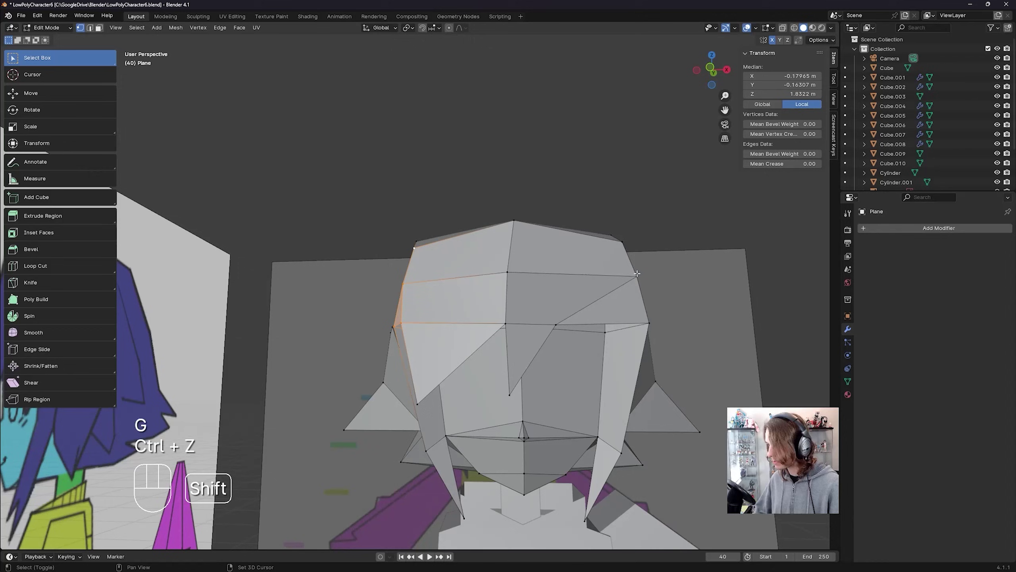
left_click(636, 283, "shift")
key("g")
left_click(575, 308)
key("ctrl+z")
left_click(639, 283, "shift")
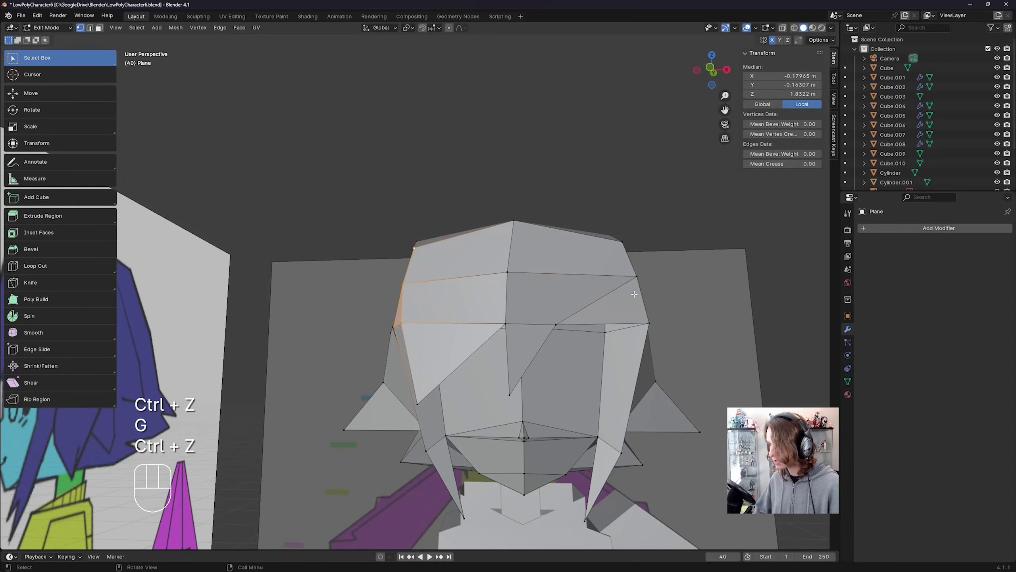
- Move the selected -X side forehead vertices inward toward the centre line by about 0.018 m in X
middle_click_drag(442, 306, 458, 240)
key("g")
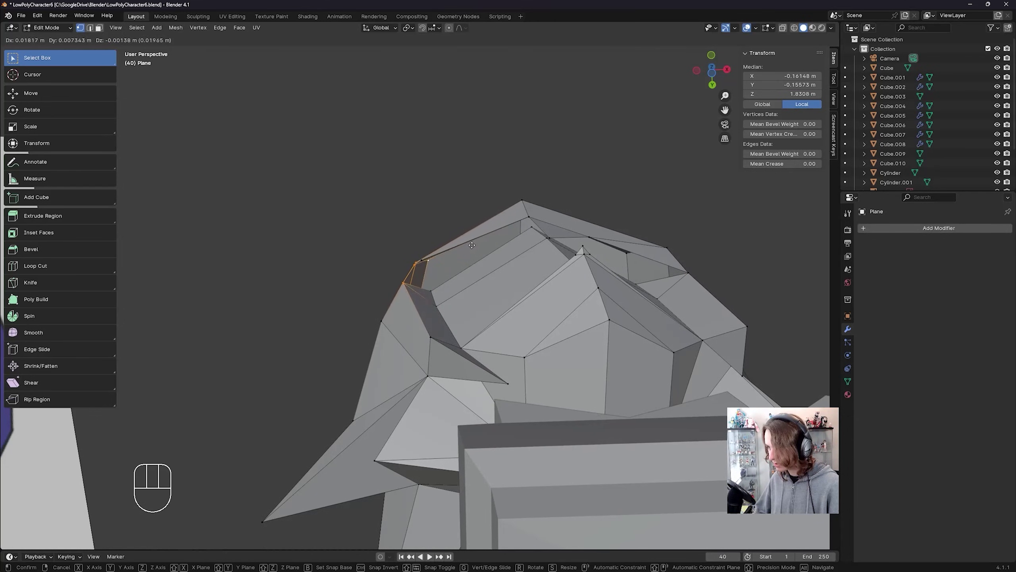
left_click(472, 246)
middle_click_drag(472, 246, 445, 307)
- In front view, move the -X bang's tip 0.010921 m in X and 0.008191 m in Z, and nudge its outer hairline corner inward
left_click(419, 359)
middle_click_drag(419, 359, 439, 364)
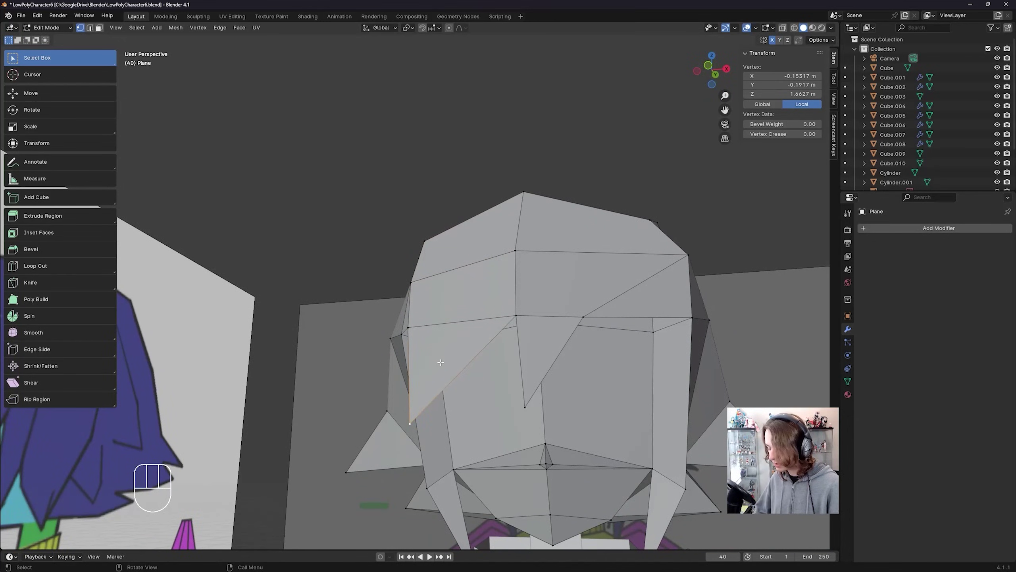
key("KP_1")
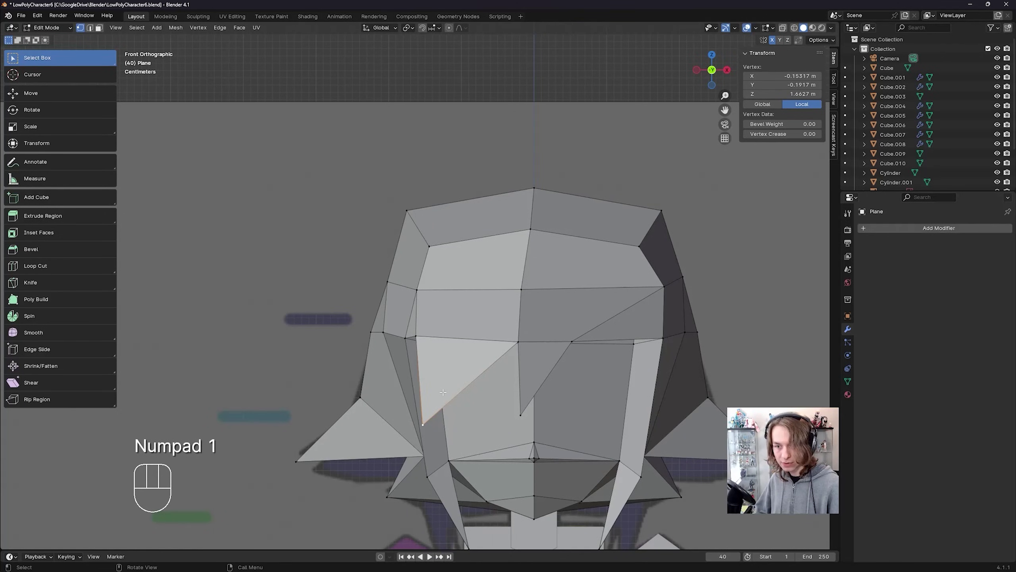
key("g")
left_click(418, 336)
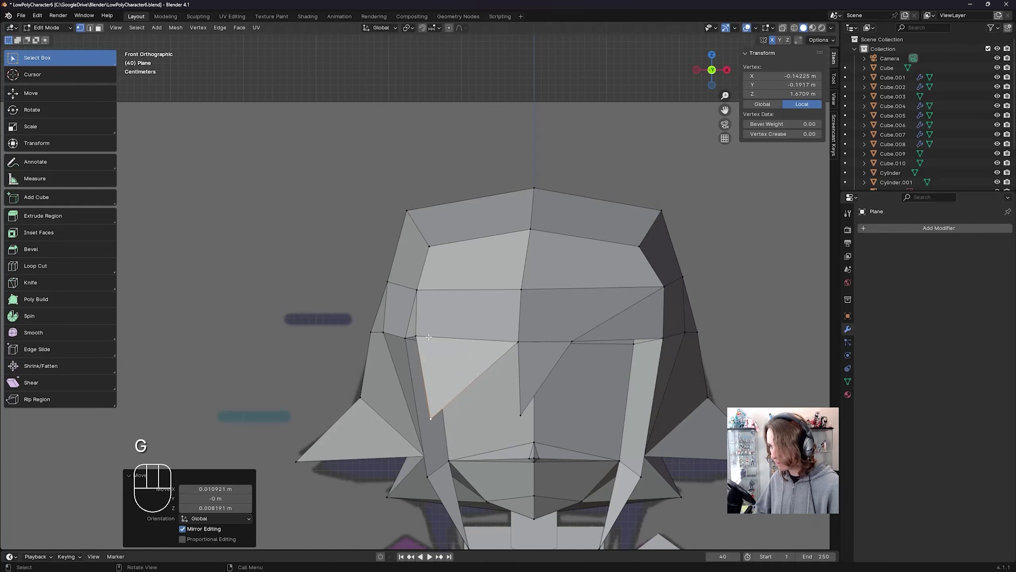
key("g")
left_click(451, 333)
- Slide the +X side's outer forehead vertex inward along the forehead row's edge
left_click(660, 290)
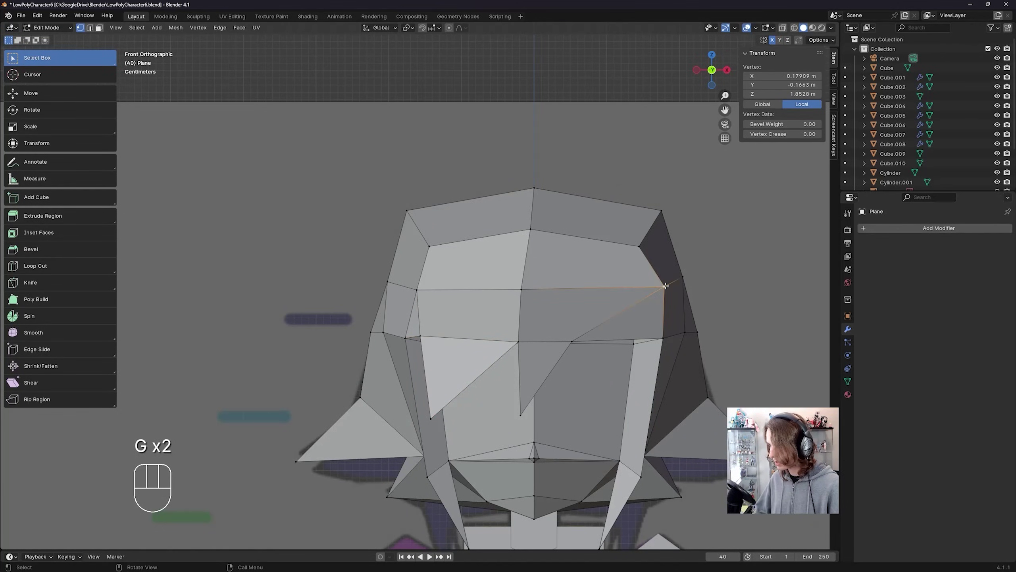
key("g")
key("g")
left_click(631, 248)
- Raise the upper forehead row slightly by moving its centre vertex and its mirrored outer corner vertices upward
left_click(639, 247)
key("g")
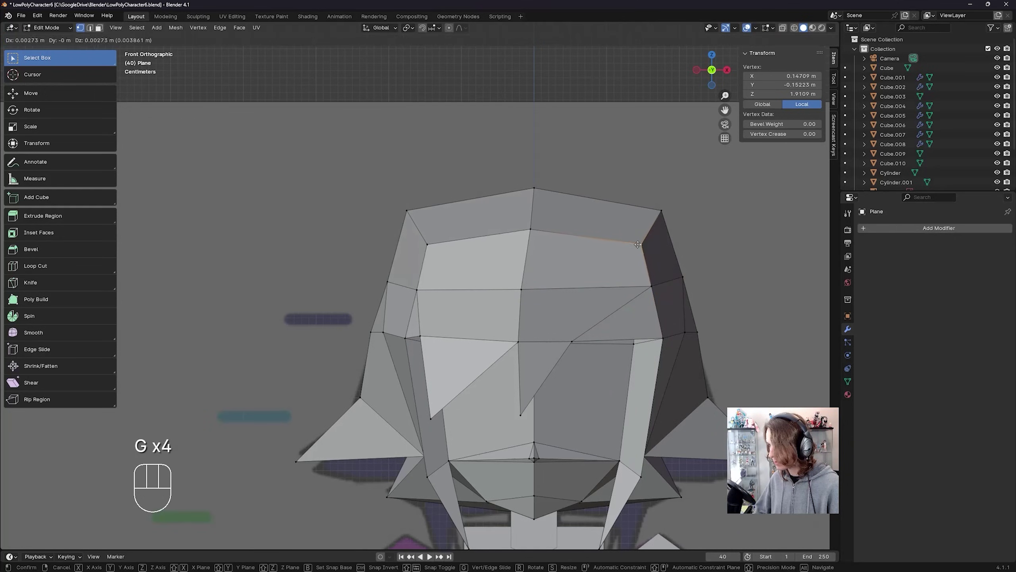
left_click(644, 244)
left_click(531, 229)
key("g")
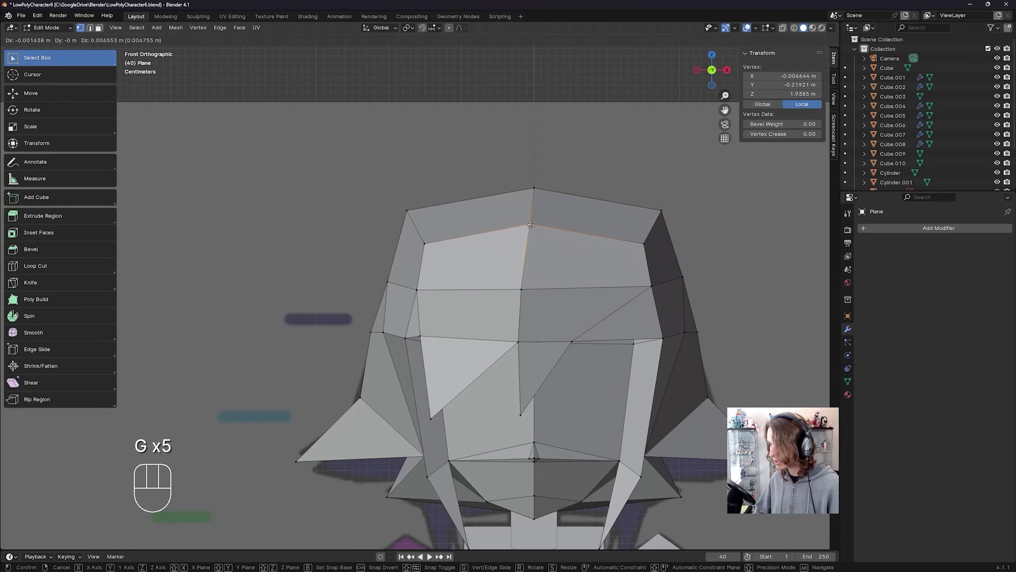
left_click(529, 225)
left_click(646, 243)
key("g")
left_click(644, 240)
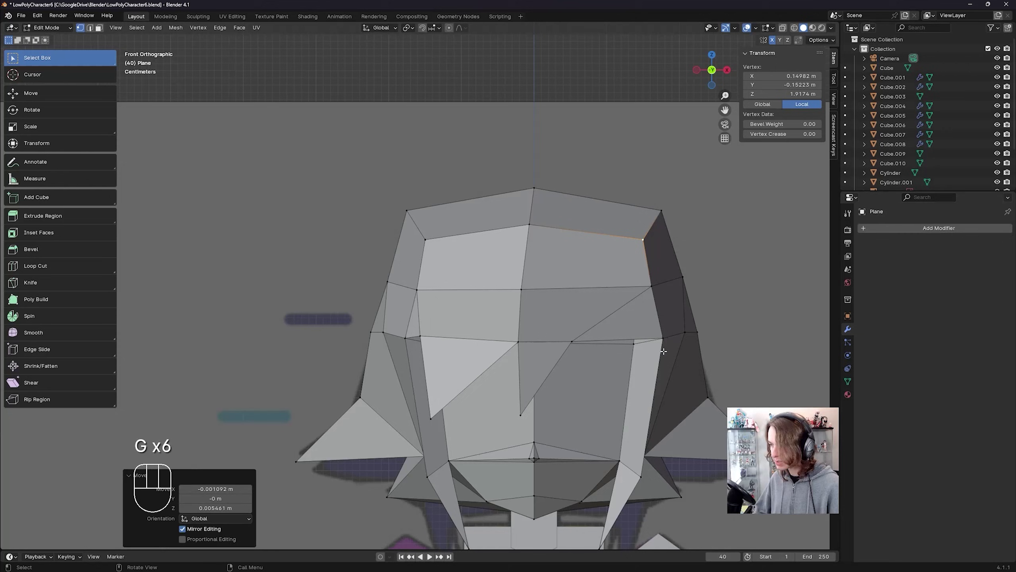
- Pull the +X outer hairline corner inward and down with symmetry, and lower the -X bang's outer hairline corner slightly
left_click(661, 338)
key("g")
left_click(661, 337)
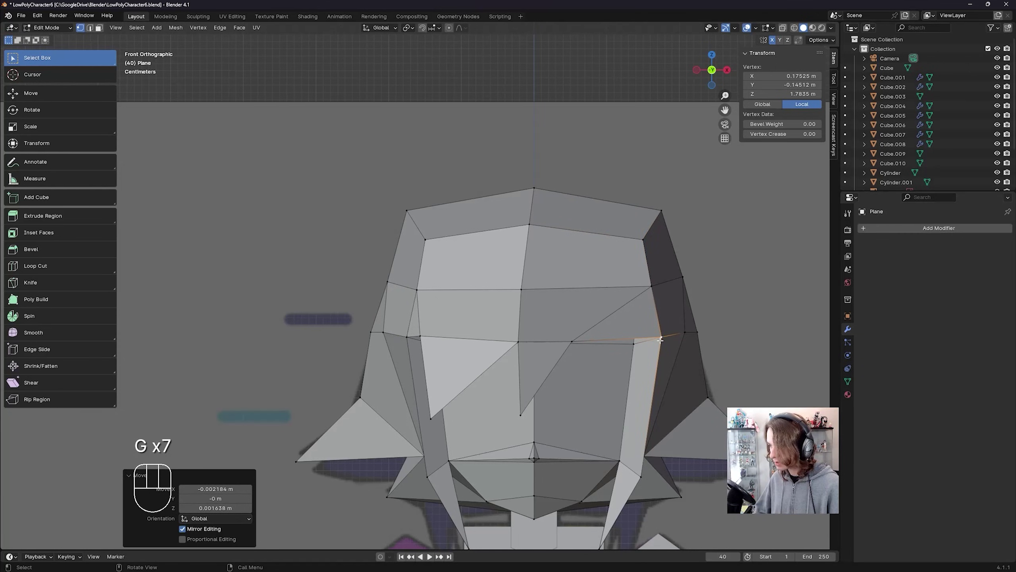
key("g")
left_click(657, 343)
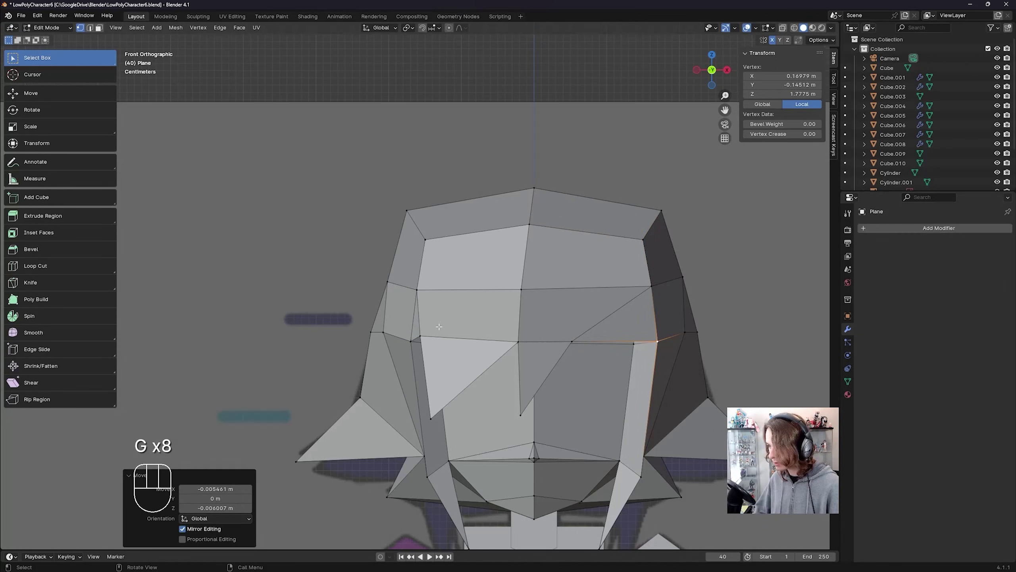
left_click(421, 335)
key("g")
left_click(424, 341)
middle_click_drag(430, 343, 618, 368)
left_click(674, 325)
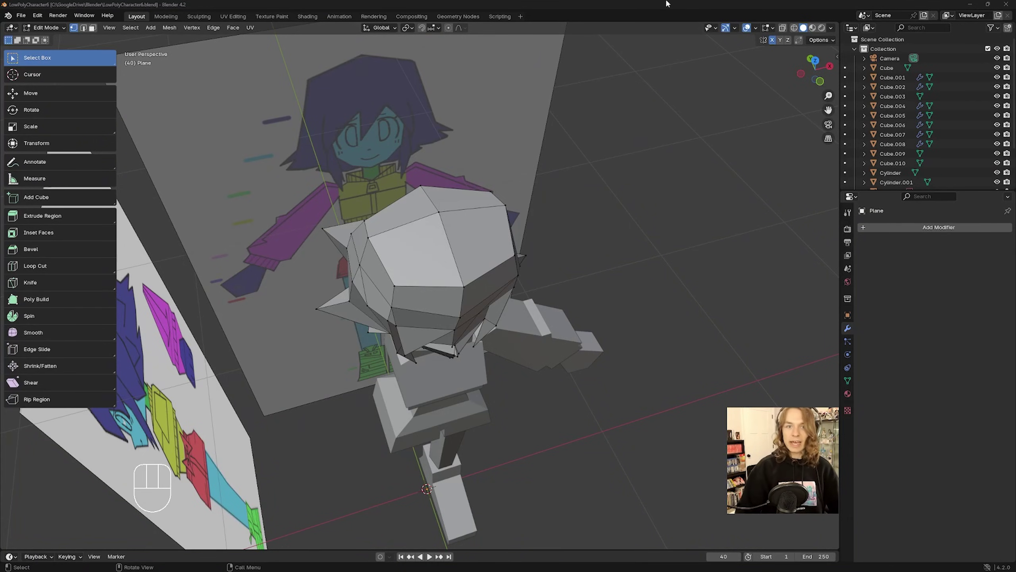
left_click(661, 3)
middle_click_drag(614, 424, 555, 306)
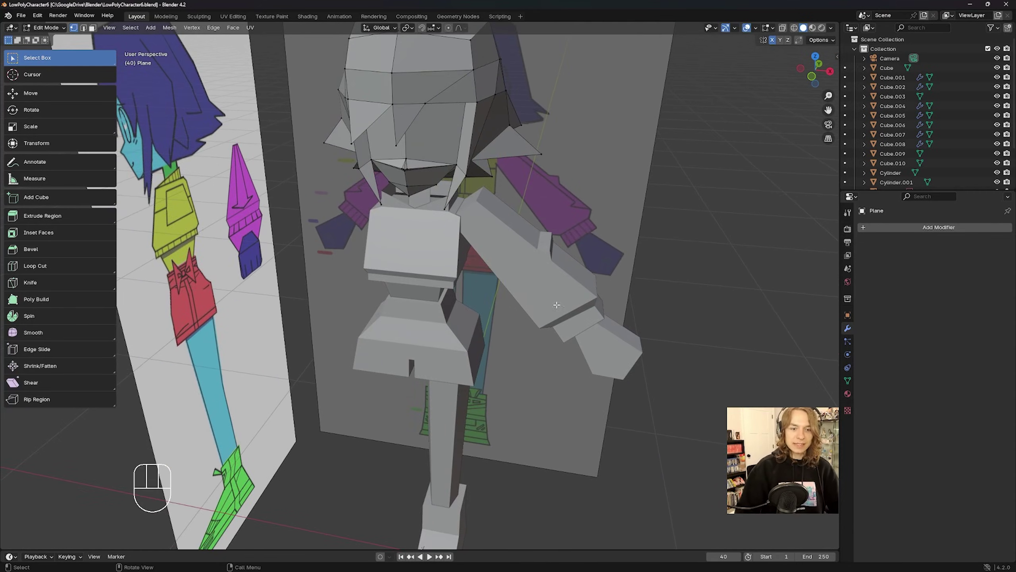
scroll(532, 324, "down", 3)
middle_click_drag(509, 254, 494, 247)
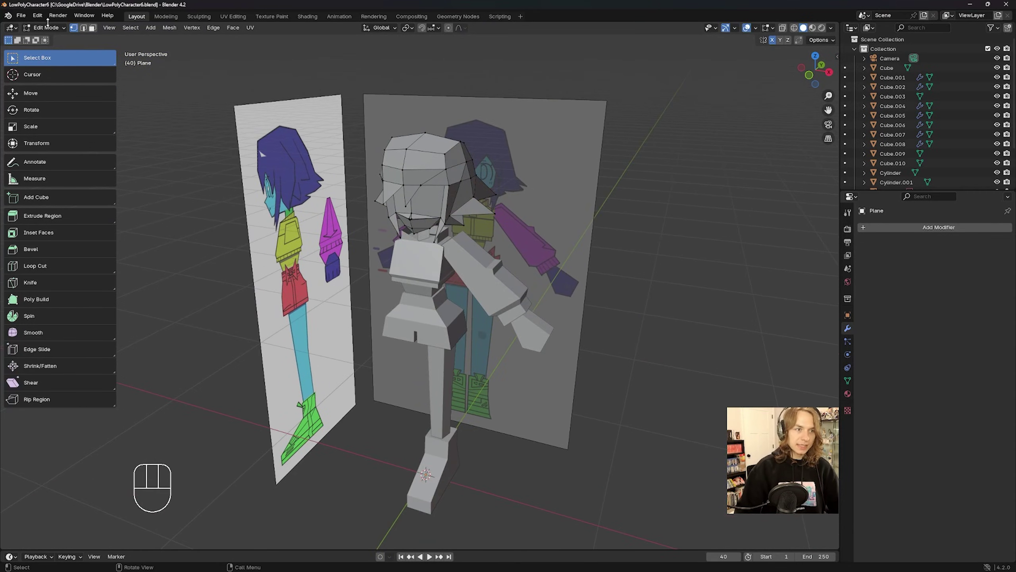
- Return to Object Mode and add a Mirror modifier to the character's foot
left_click(47, 27)
left_click(57, 39)
middle_click_drag(471, 369, 479, 336, "shift")
left_click(450, 410)
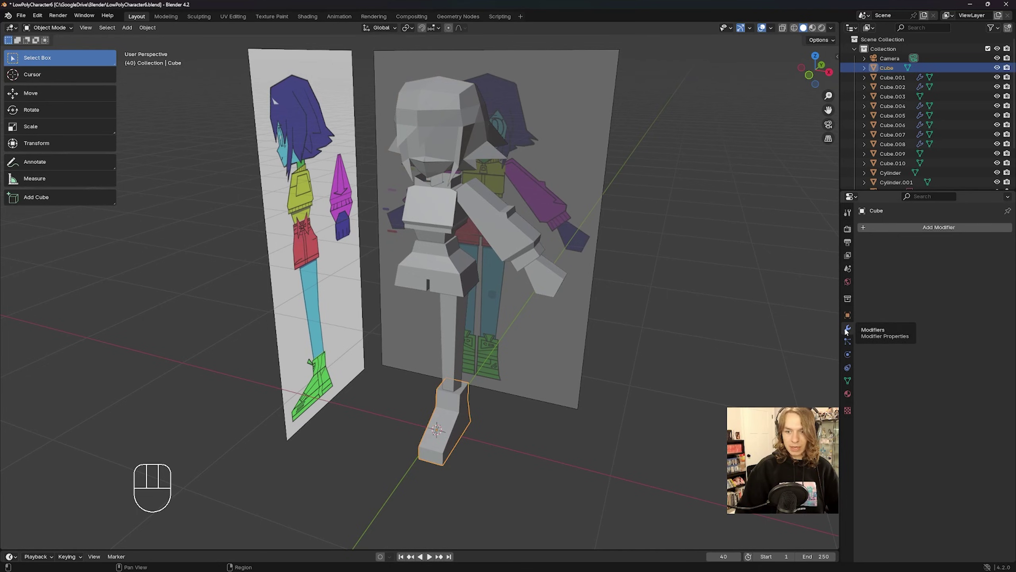
left_click(900, 228)
left_click(867, 227)
type("m")
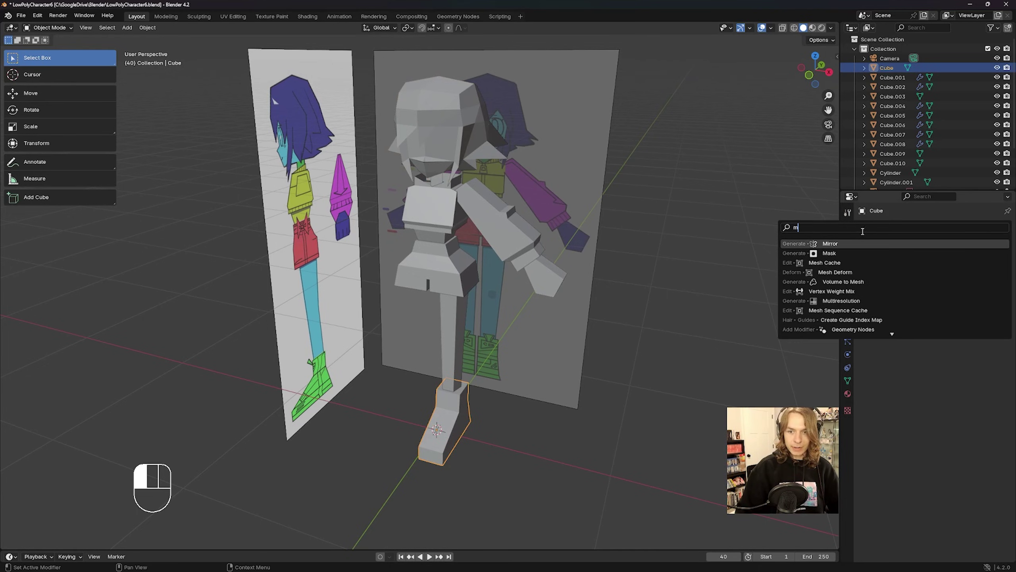
left_click(850, 242)
- Add a Mirror modifier on the X axis to the character's hand
left_click(537, 278)
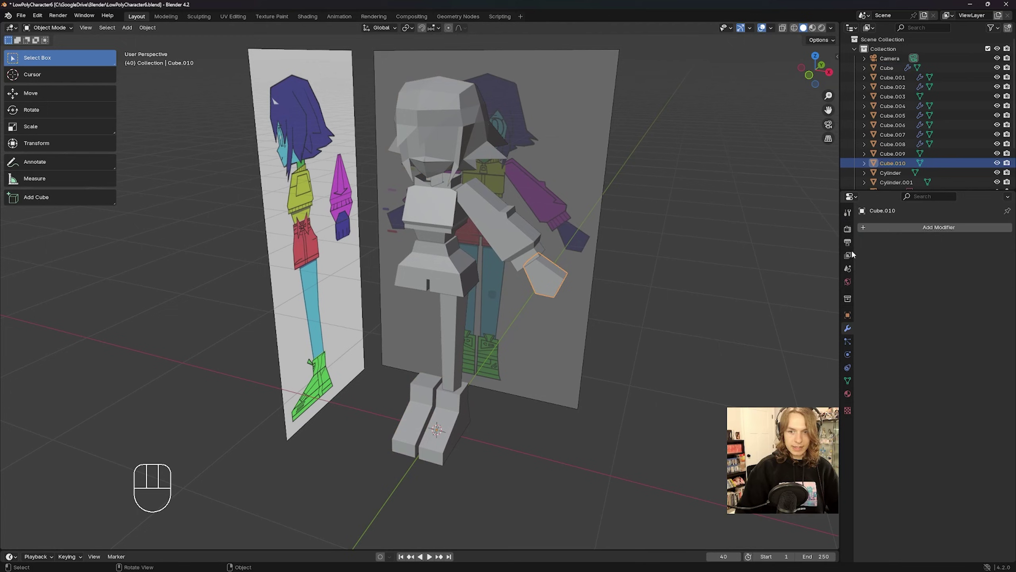
left_click(876, 227)
left_click(876, 225)
type("m")
left_click(881, 242)
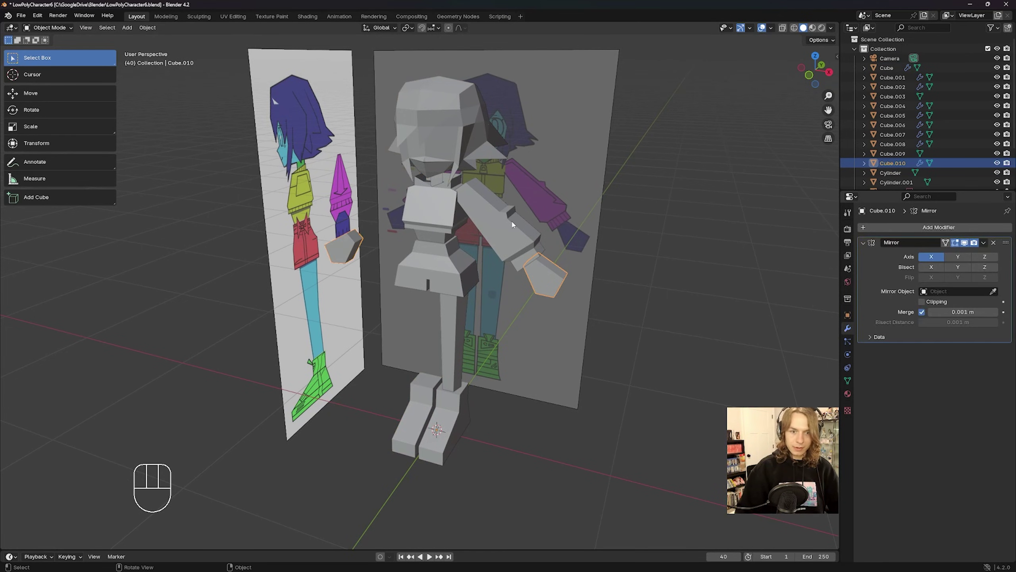
- Add a Mirror modifier on the X axis to the character's arm and sleeve mesh
left_click(512, 223)
left_click(868, 230)
left_click(868, 230)
type("m")
left_click(863, 241)
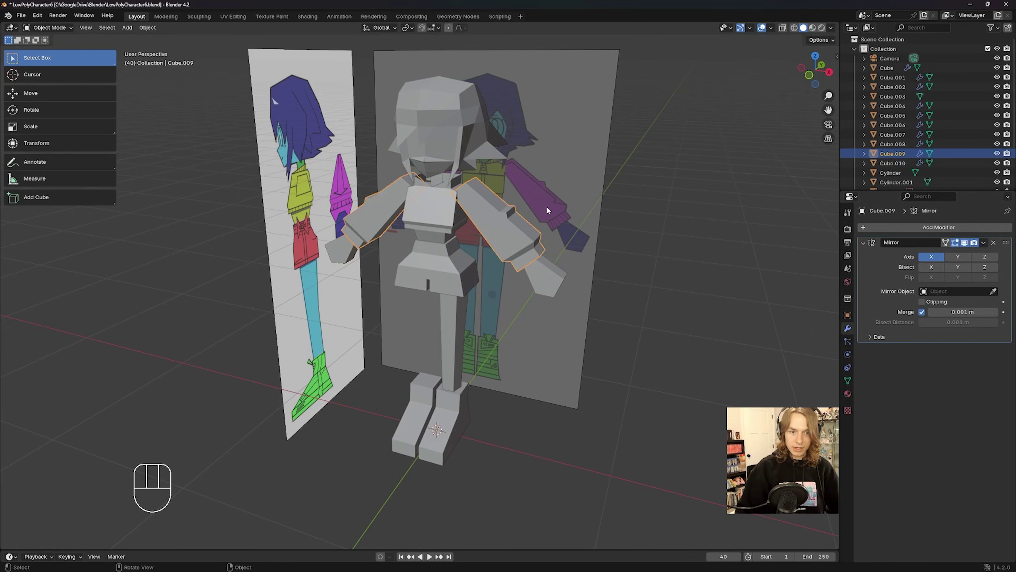
- Add a Mirror modifier to the character's cylindrical leg
left_click(462, 290)
left_click(859, 227)
type("m")
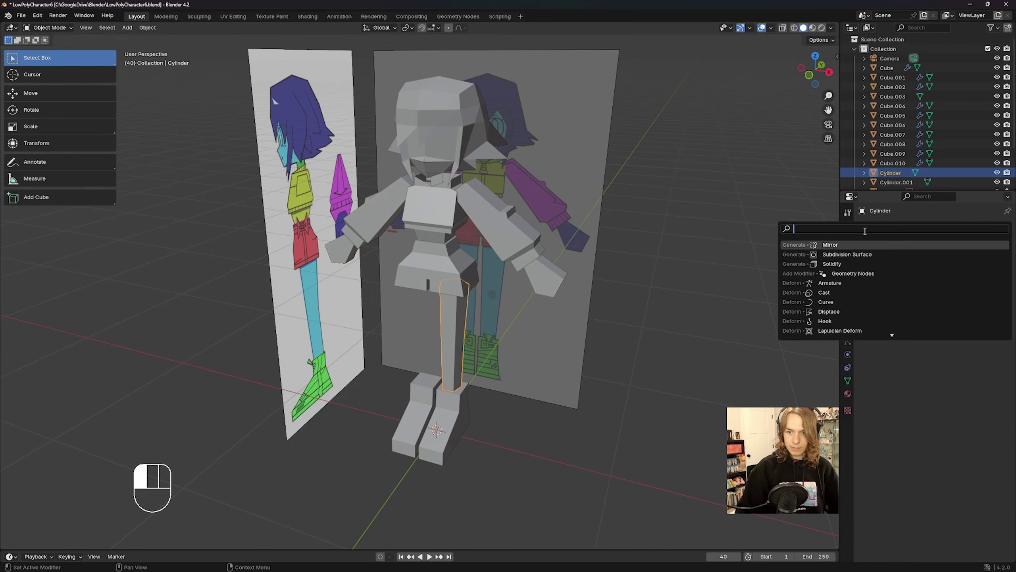
left_click(859, 245)
- Hide the front and side reference images and view the complete character from an angle
middle_click_drag(594, 238, 547, 231)
left_click(547, 230)
key("h")
left_click(330, 232)
key("h")
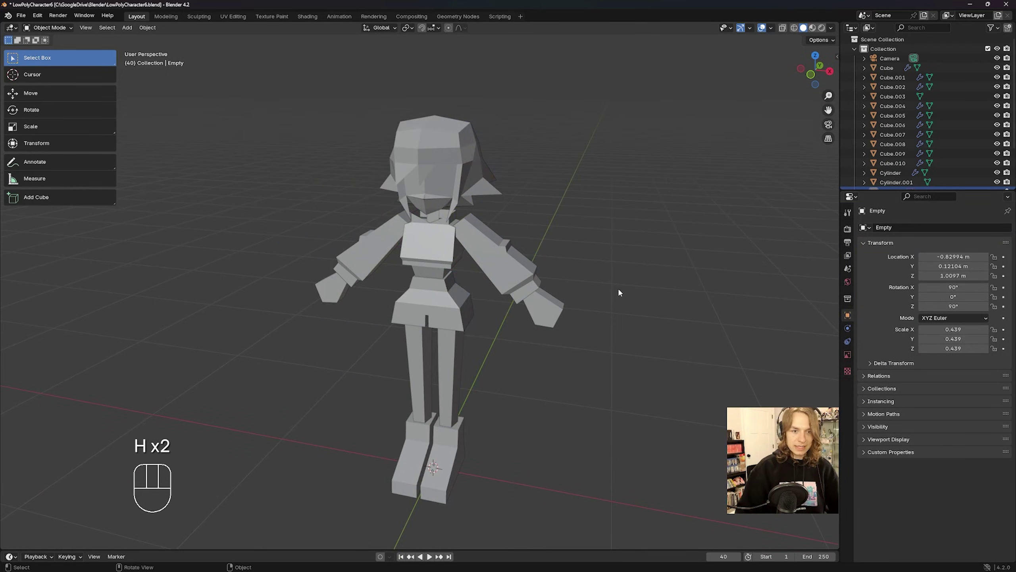
middle_click_drag(619, 289, 549, 236)
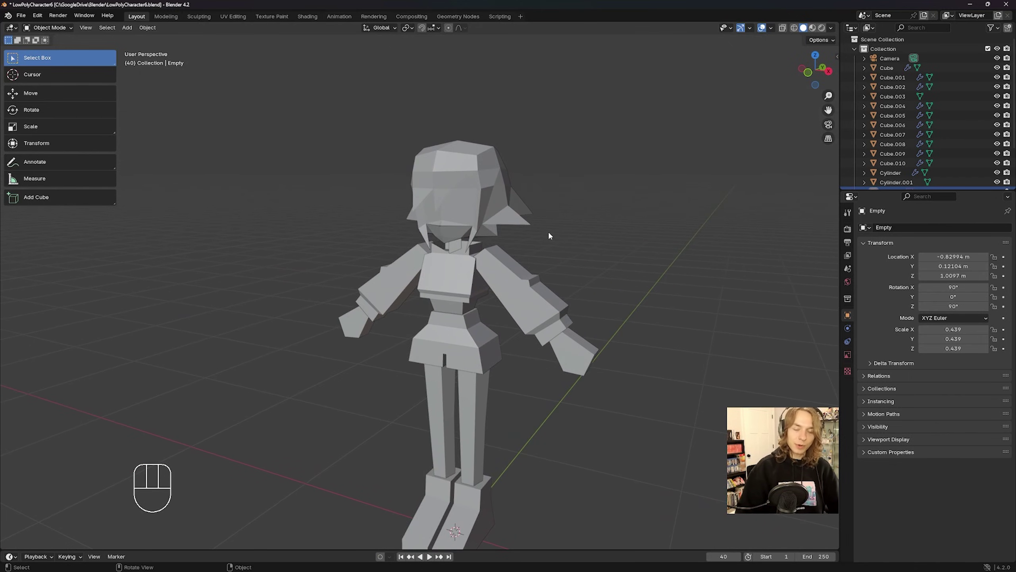
mouse_move(617, 243)
middle_mouse_down()
mouse_move(616, 312)
mouse_move(617, 255)
middle_mouse_up()
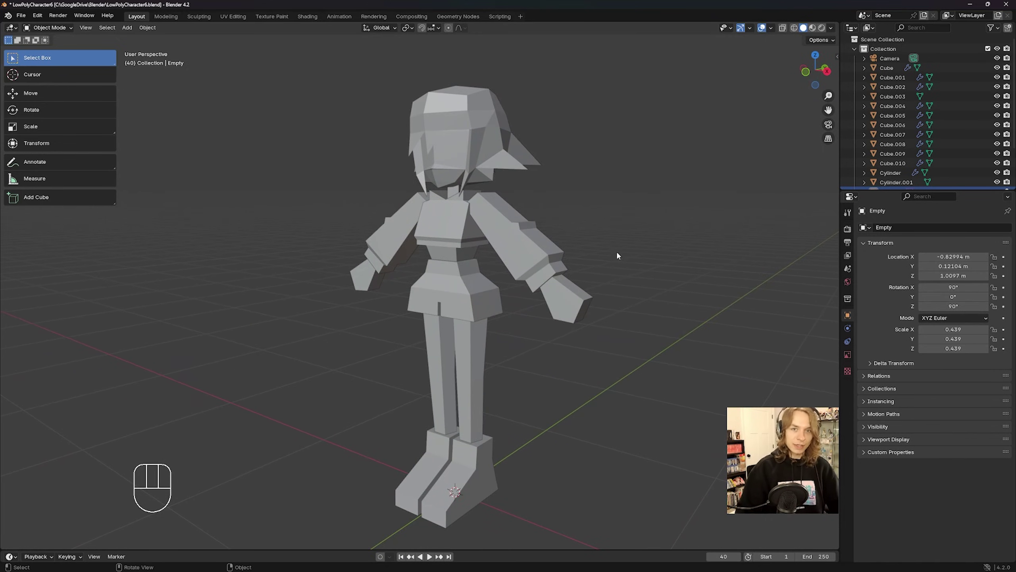